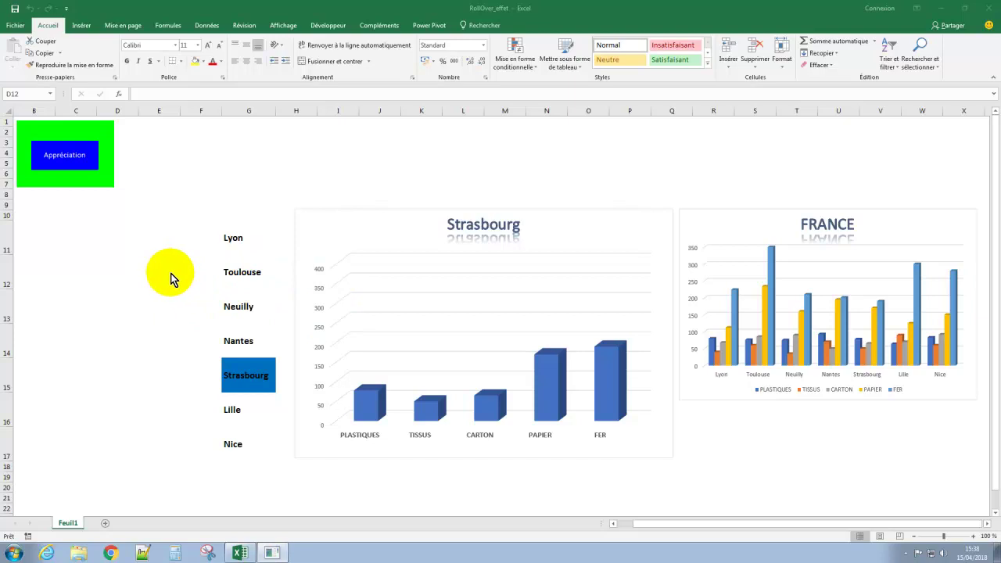
- Roll over the city names and inspect the formula behind the Nantes cell
mouse_move(227, 229)
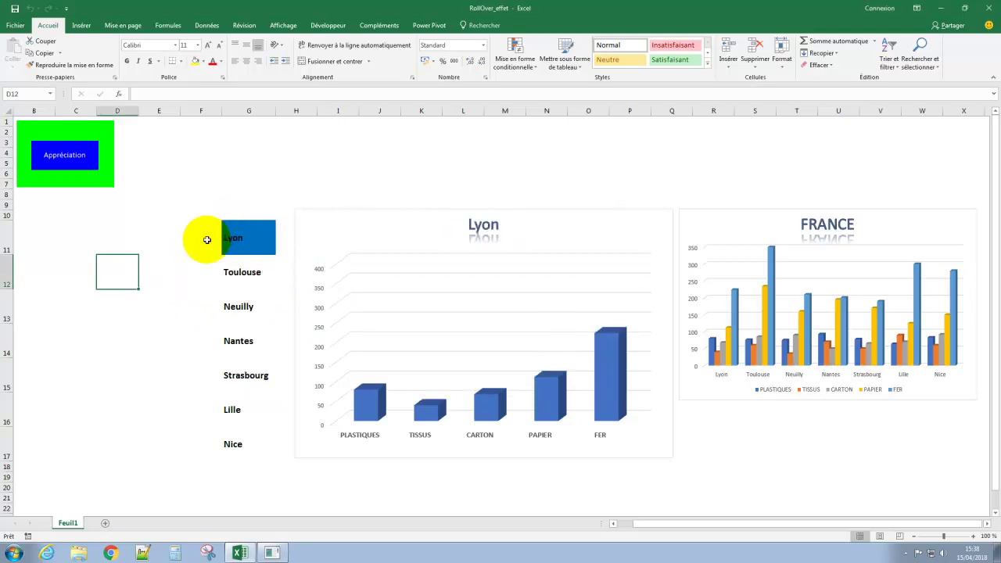
mouse_move(244, 315)
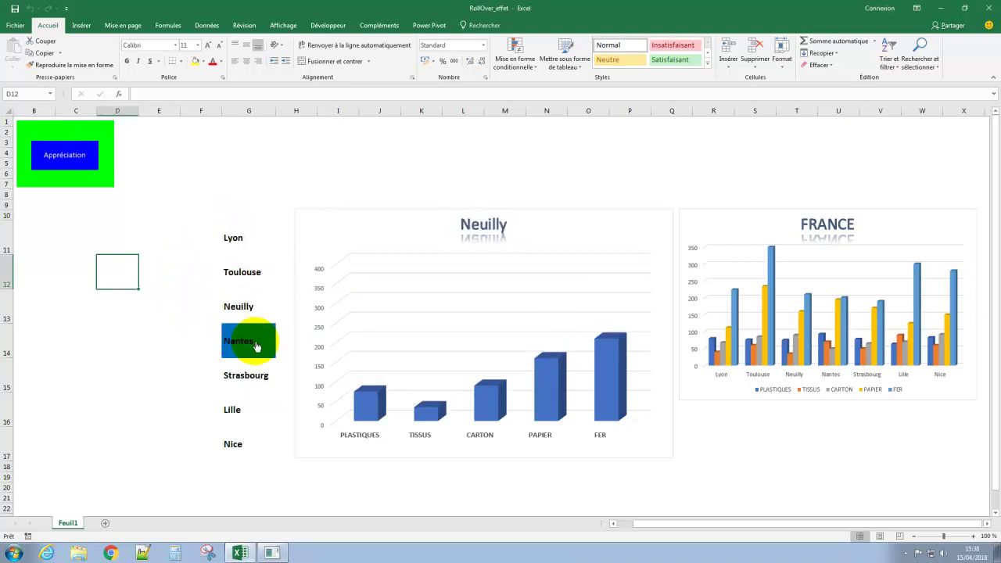
click(262, 339)
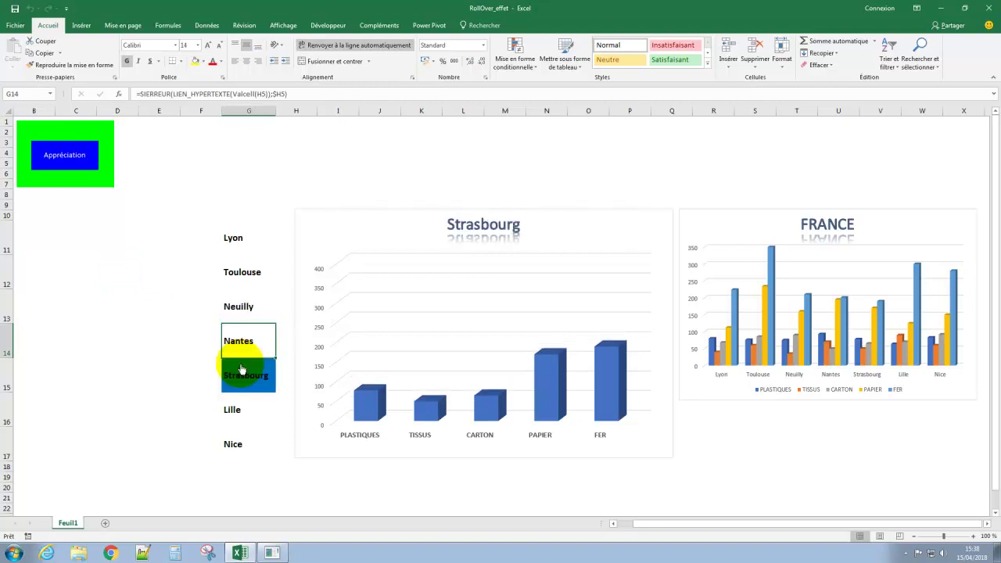
mouse_move(261, 436)
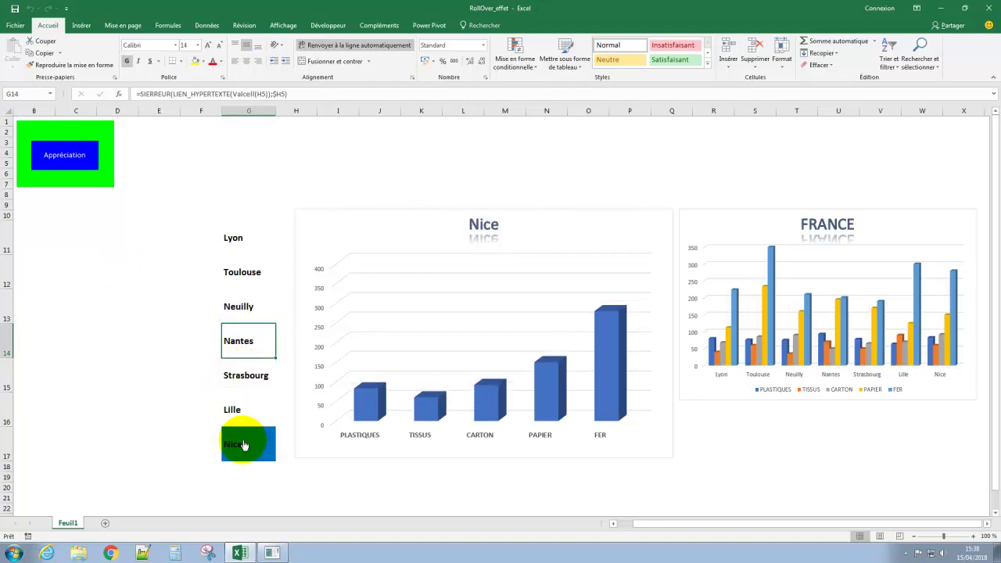
mouse_move(245, 375)
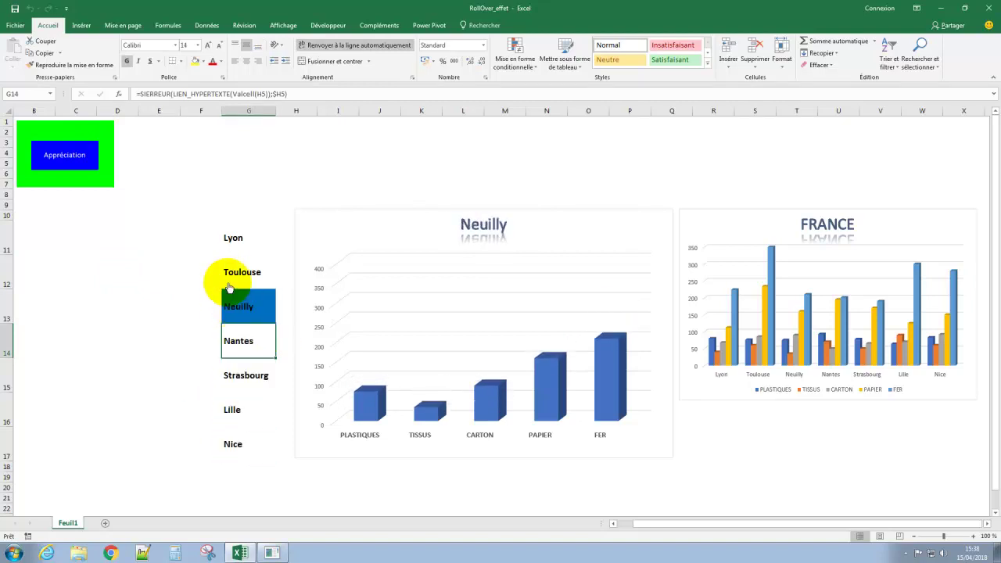
mouse_move(242, 241)
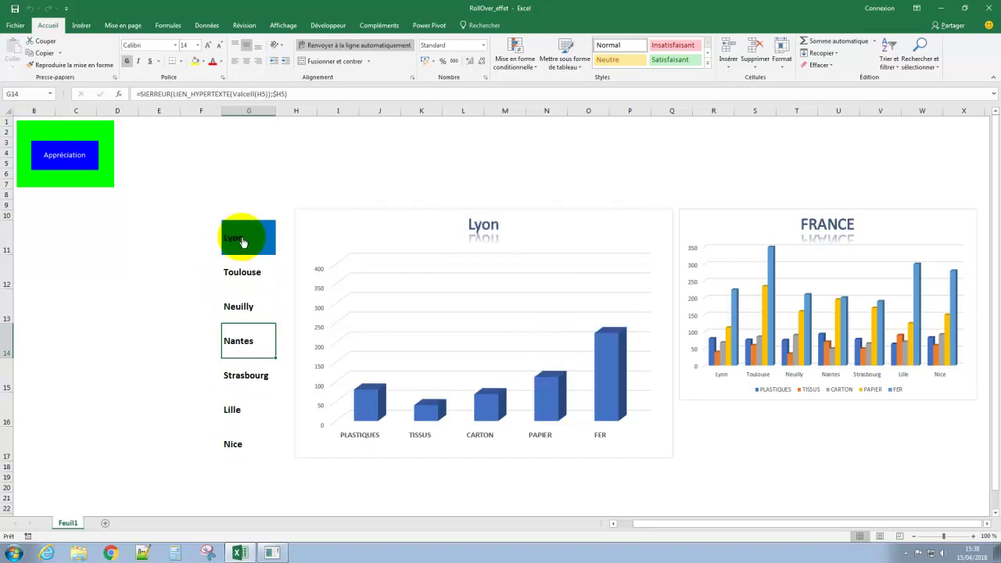
click(190, 273)
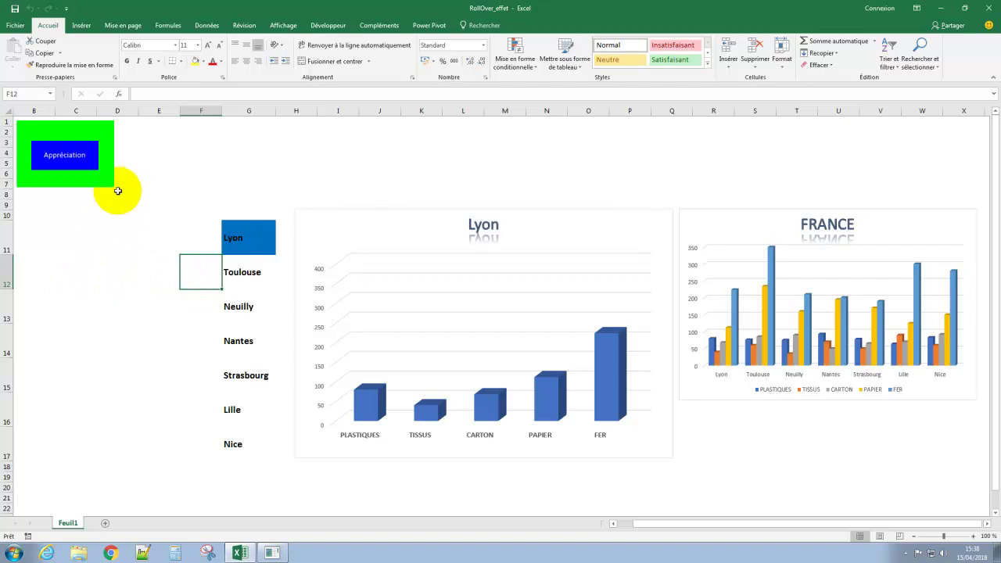
- Roll over the Appréciation shape to reveal the yellow smiley face
mouse_move(78, 162)
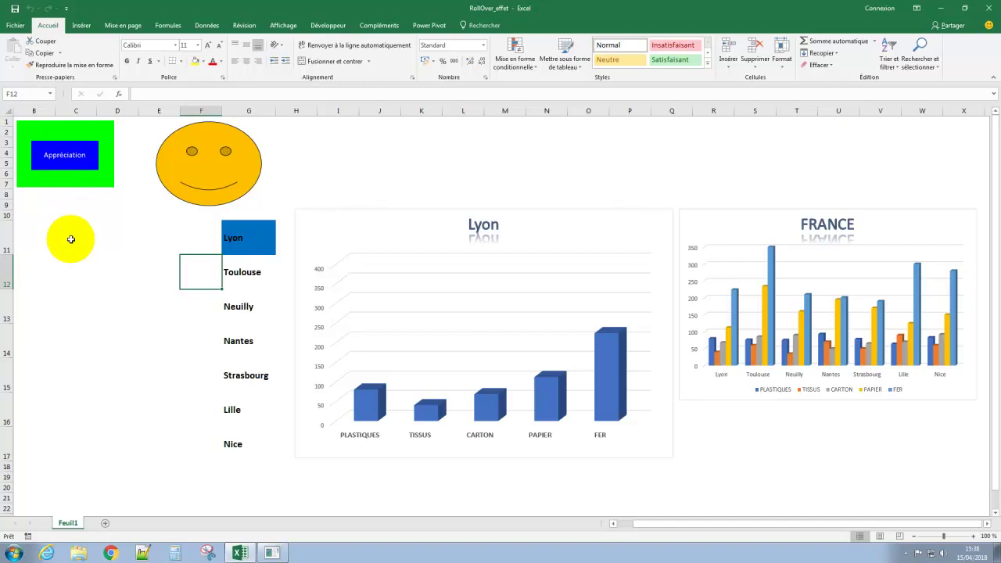
click(71, 239)
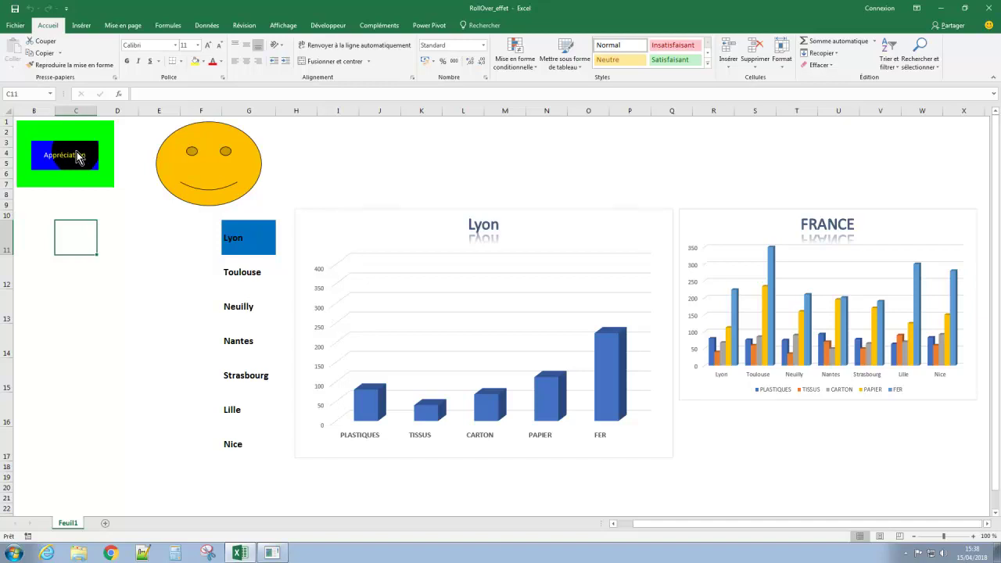
click(134, 252)
- Cycle the city chart through several cities by rolling over their names, ending on Strasbourg
mouse_move(250, 305)
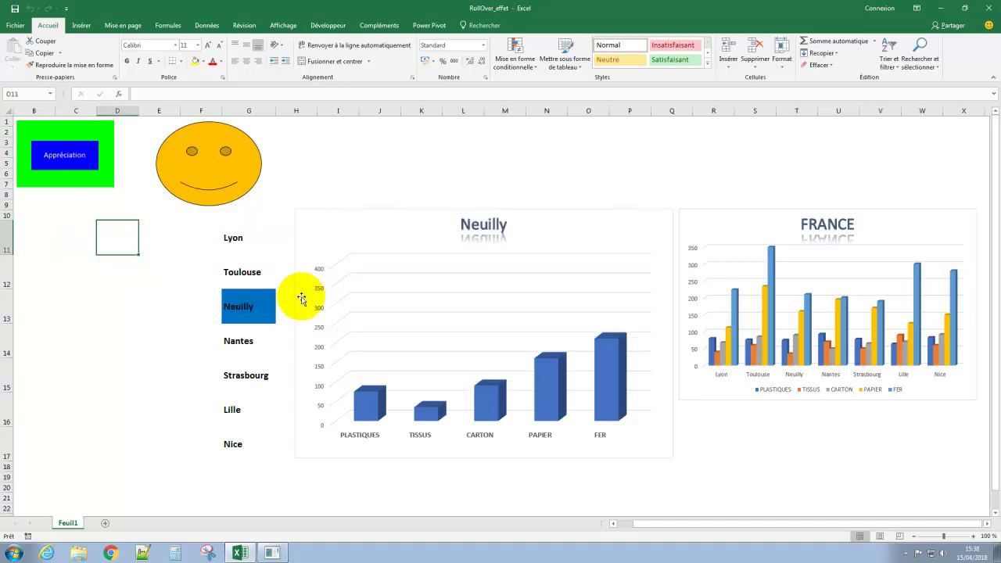
mouse_move(262, 340)
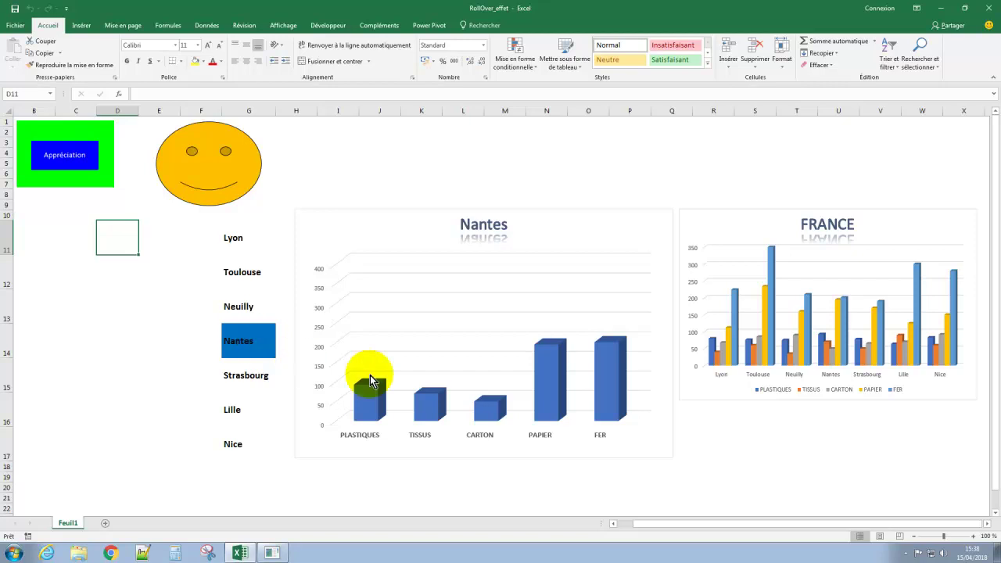
mouse_move(266, 379)
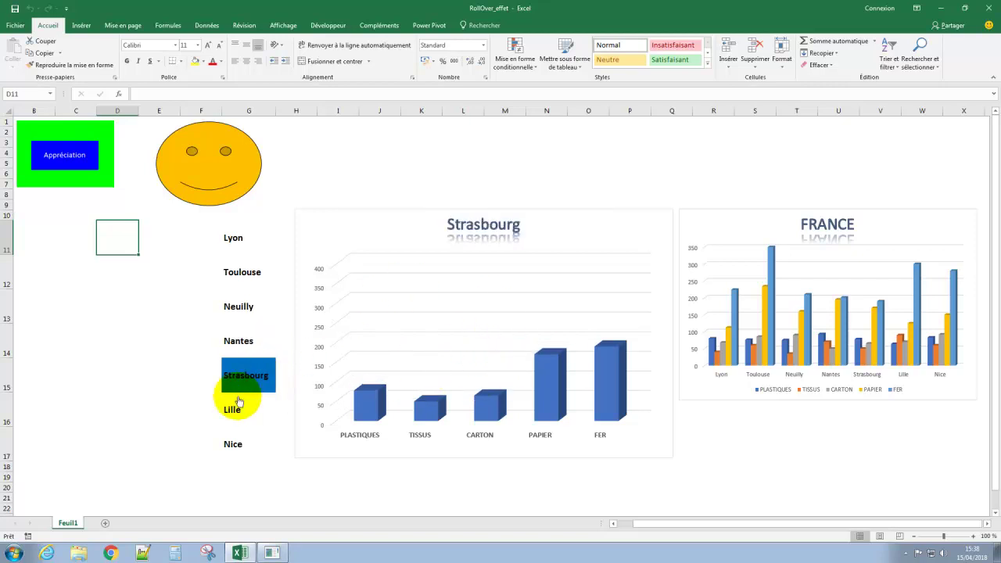
mouse_move(231, 329)
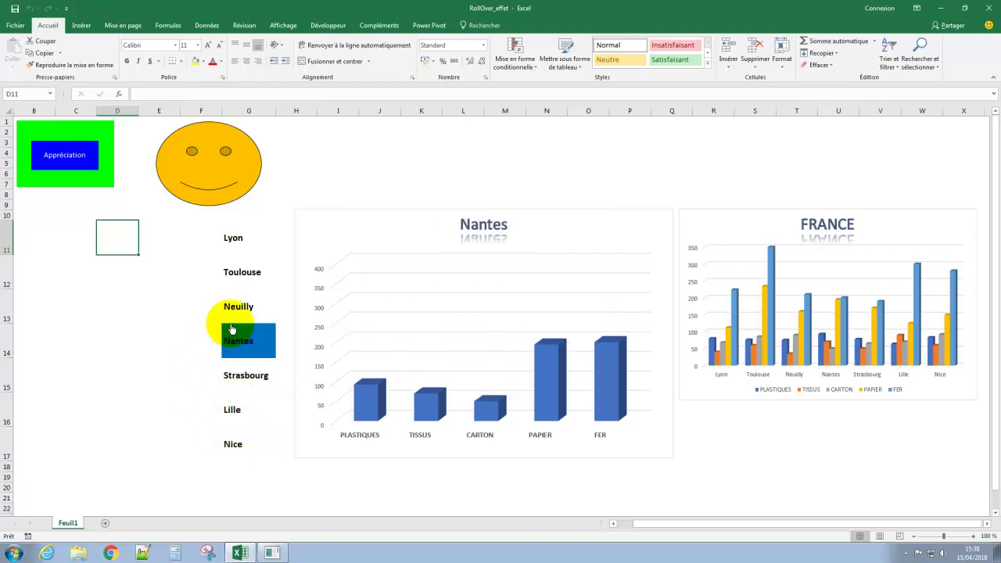
mouse_move(242, 444)
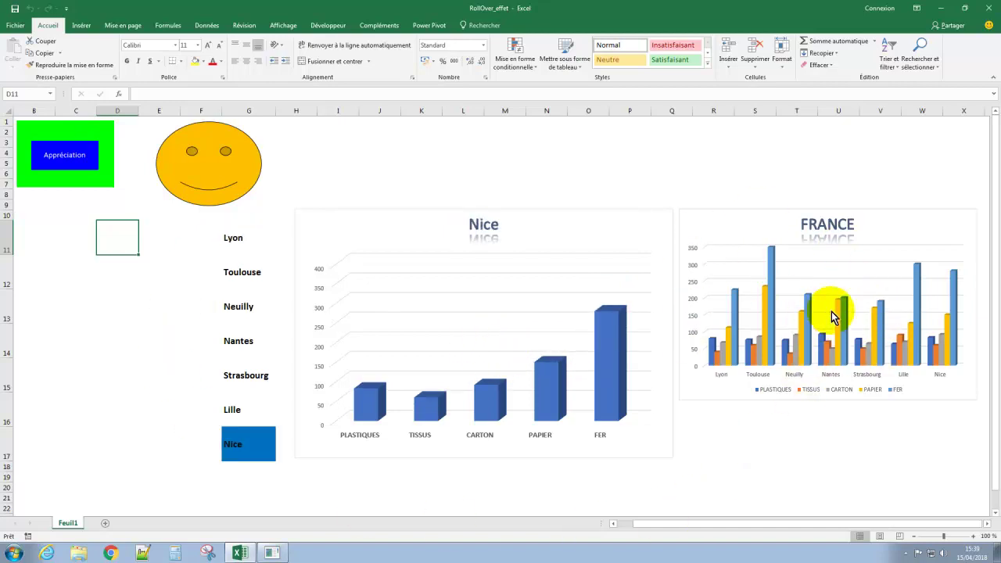
mouse_move(236, 247)
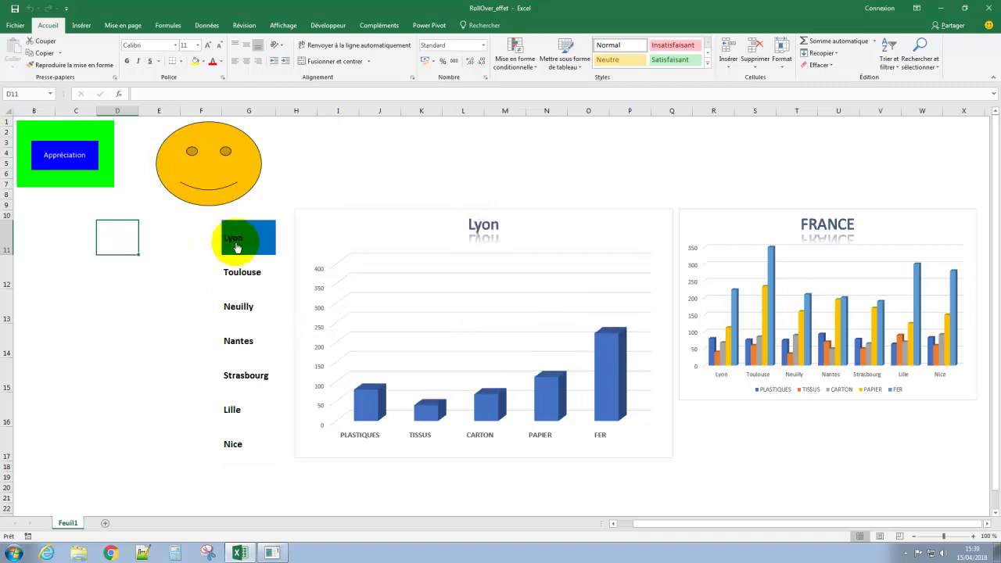
mouse_move(237, 274)
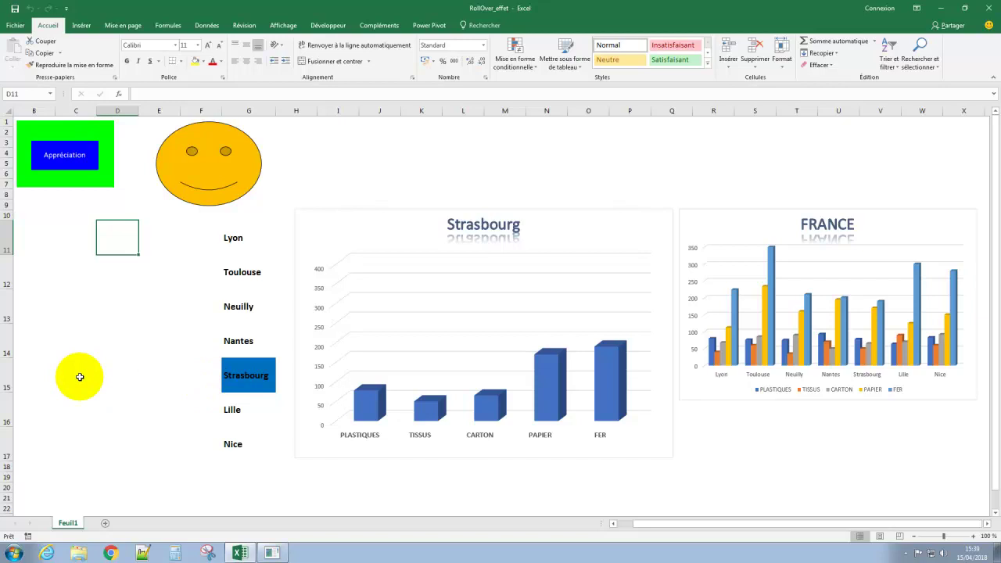
mouse_move(234, 409)
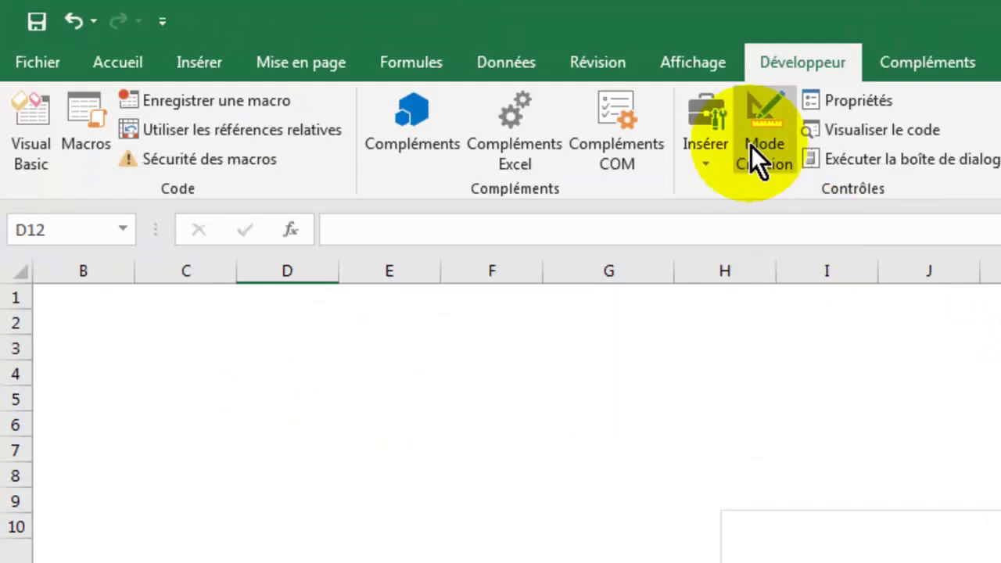
- Draw an ActiveX label over cells B4 to D6 on the blank sheet
click(703, 166)
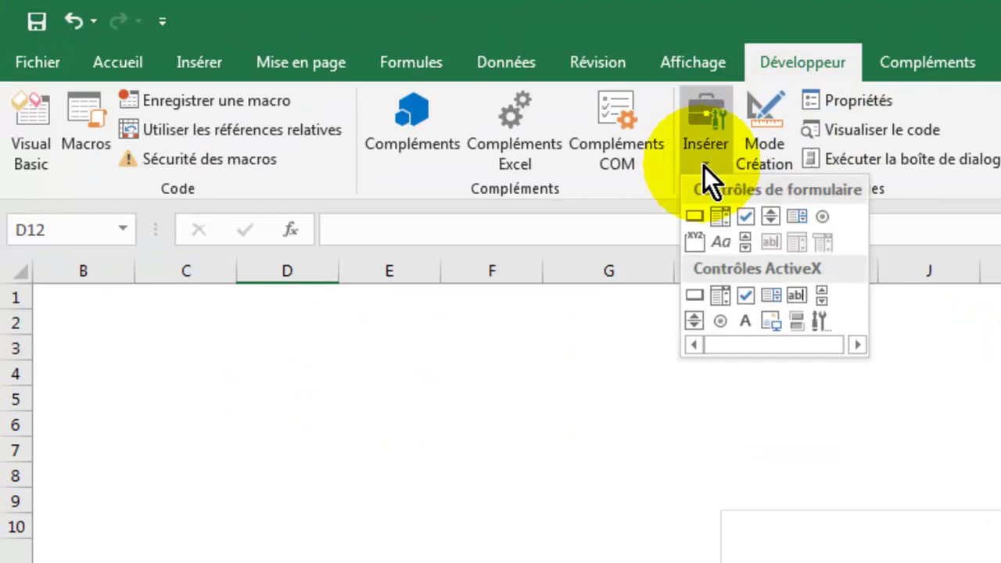
click(747, 321)
drag(121, 374, 295, 438)
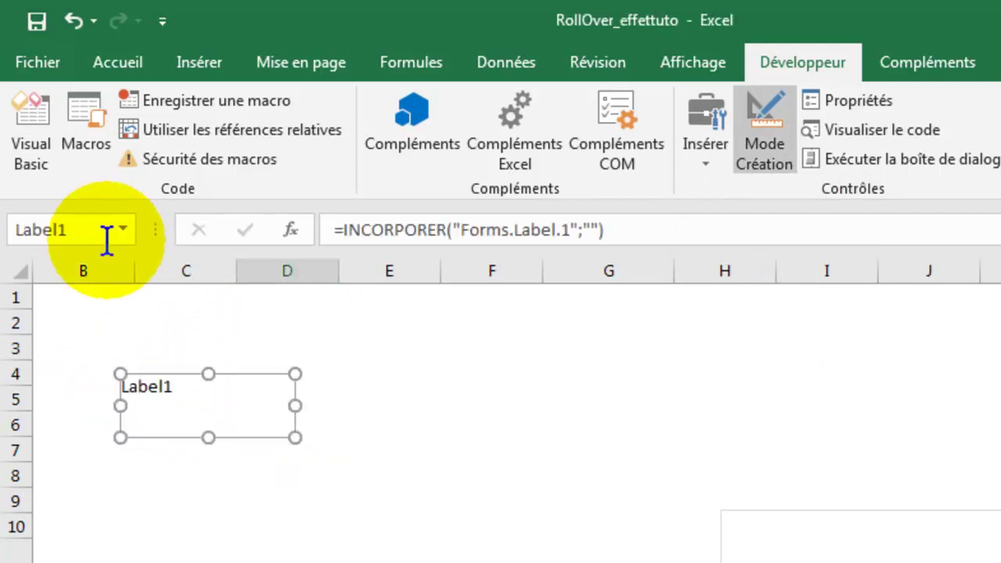
click(96, 229)
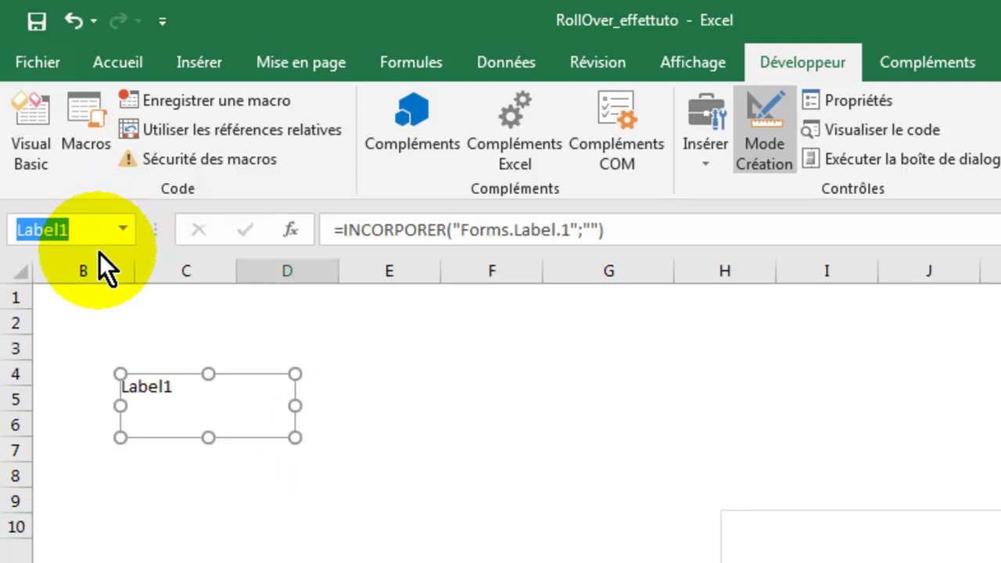
text(Montrer)
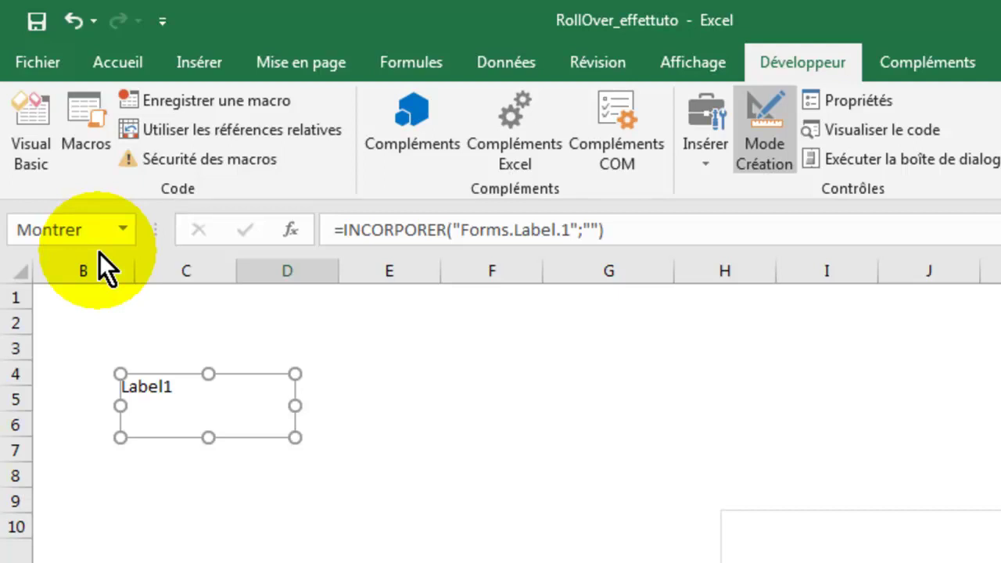
click(148, 66)
click(192, 70)
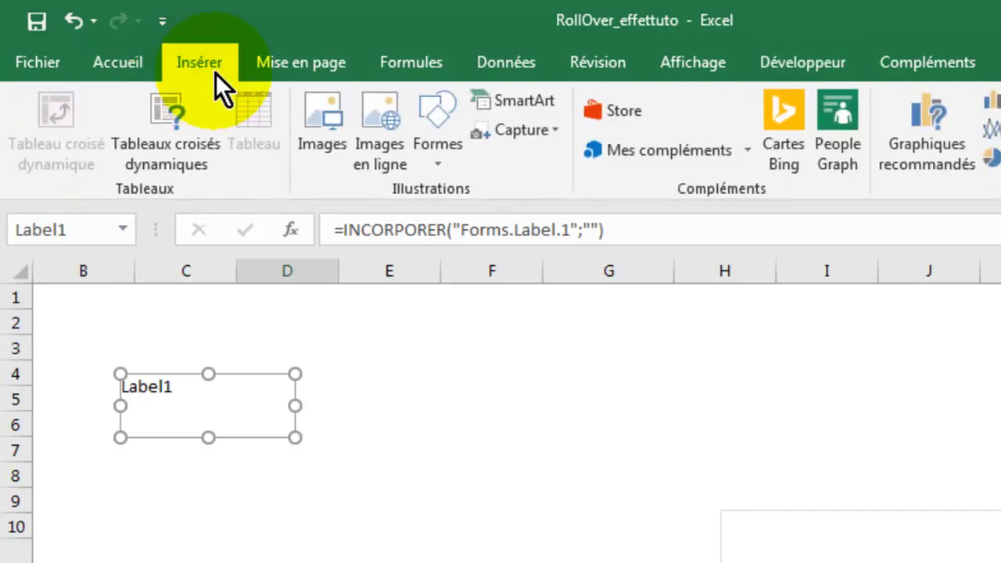
- Replace the label's Label1 caption with 'Montrer le smiley'
right_click(226, 394)
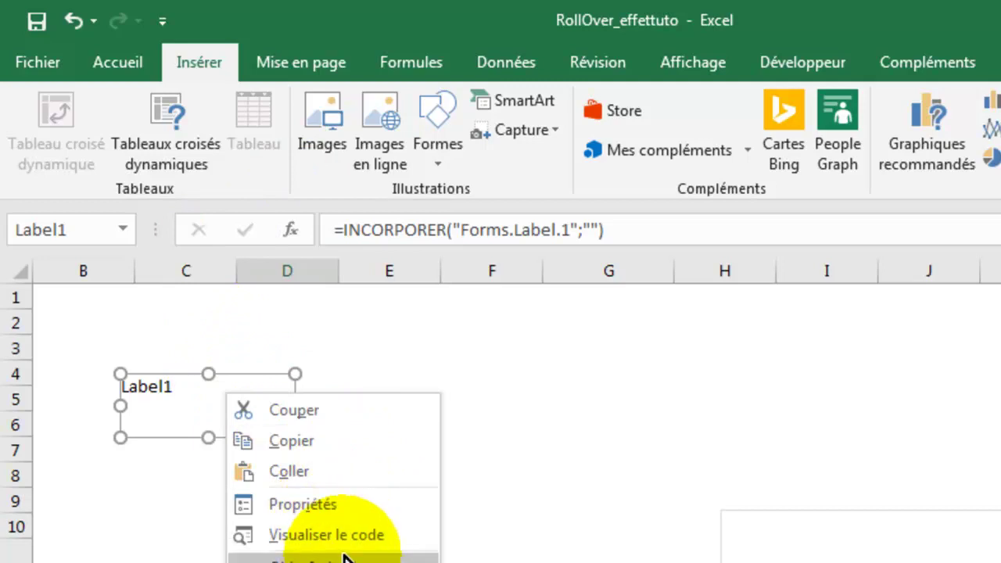
click(459, 560)
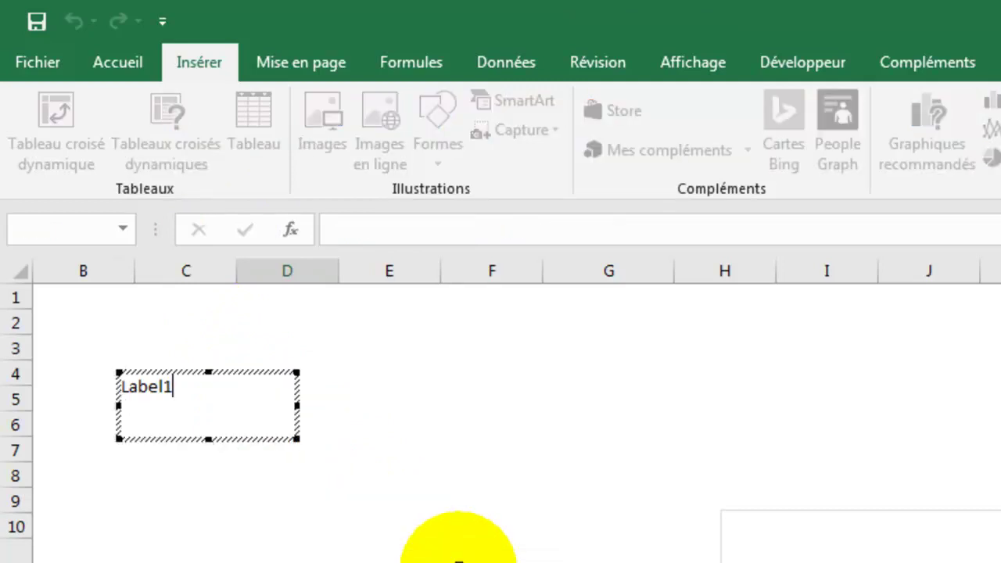
key(BackSpace)
key(BackSpace)
key(BackSpace)
key(BackSpace)
key(BackSpace)
key(BackSpace)
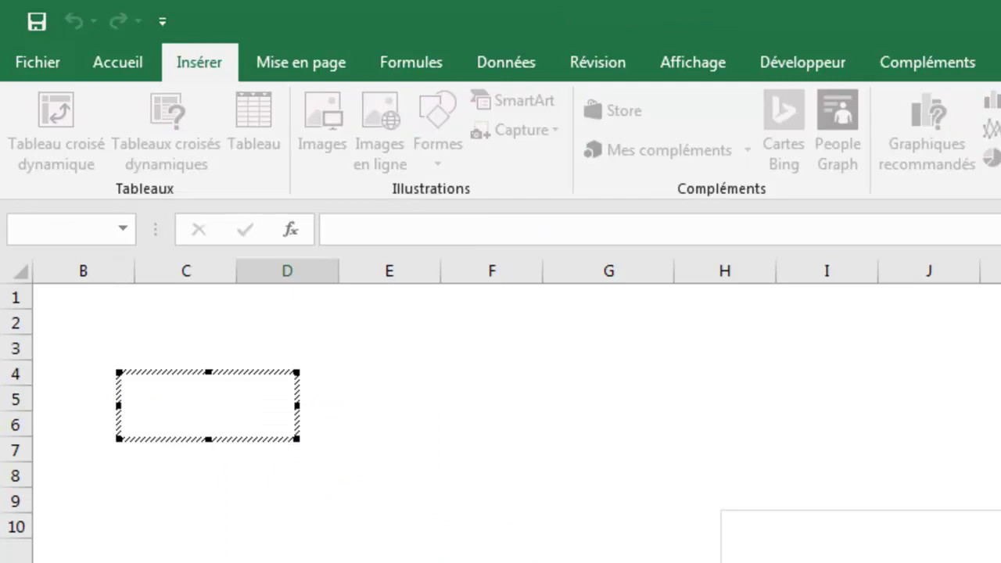
text(Montrer)
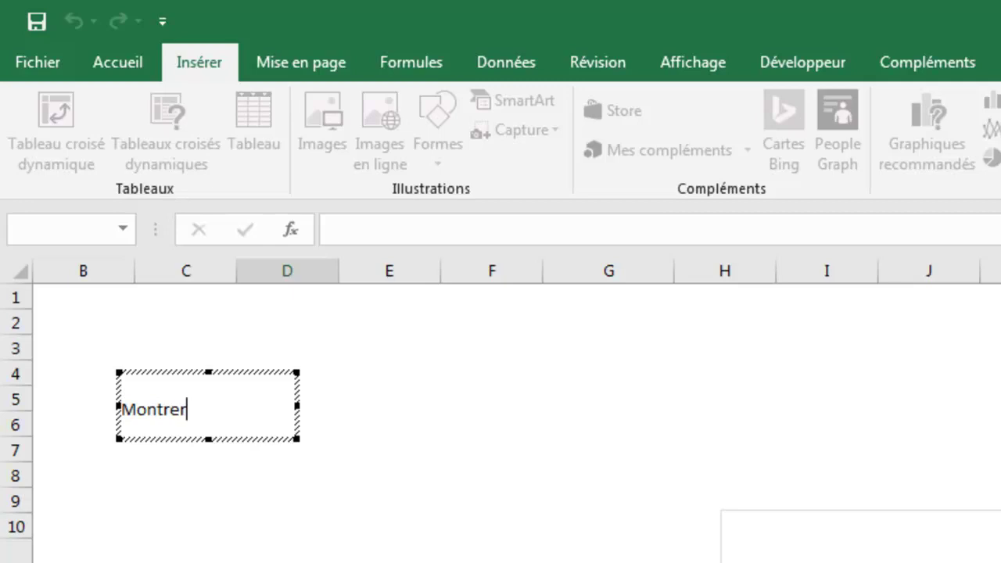
text( le )
text(smiley)
- Create a Label1_MouseMove handler and delete the unused Label1_Click procedure
double_click(241, 406)
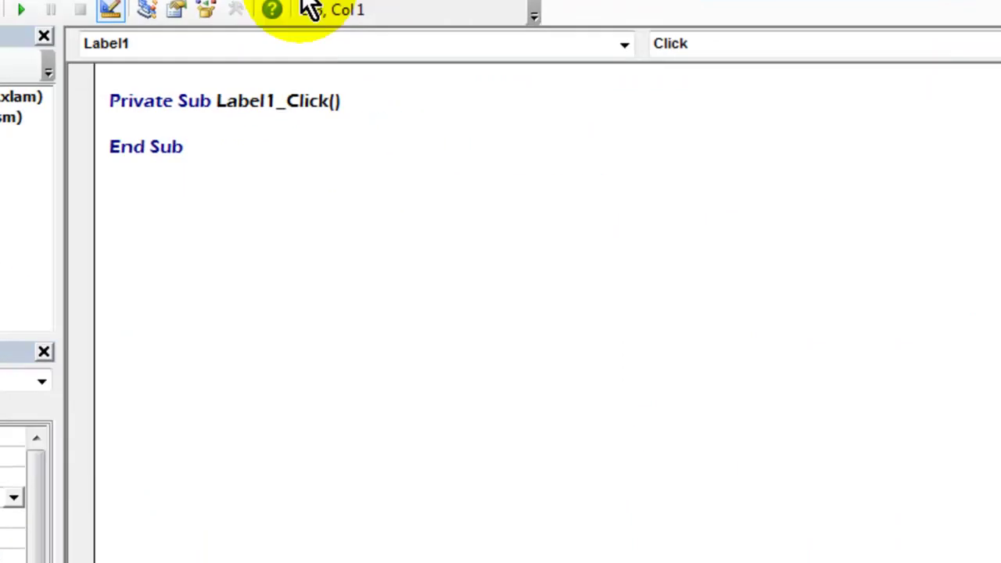
click(981, 21)
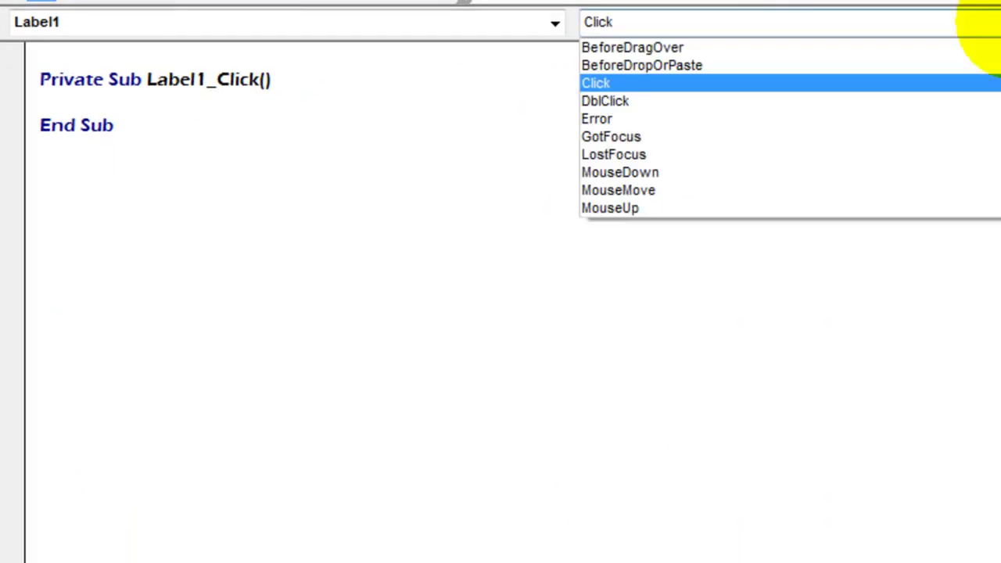
click(622, 192)
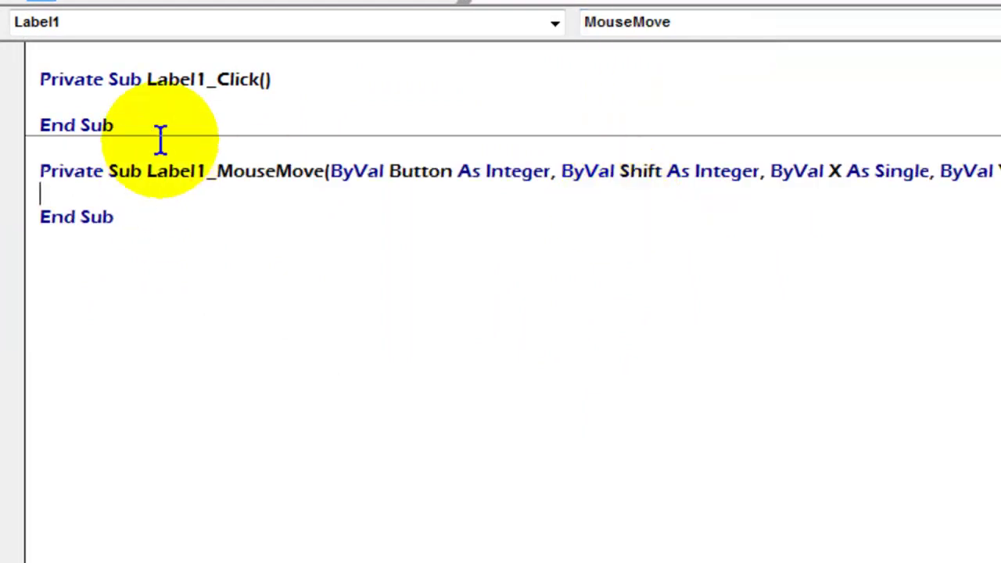
drag(117, 127, 11, 48)
key(Delete)
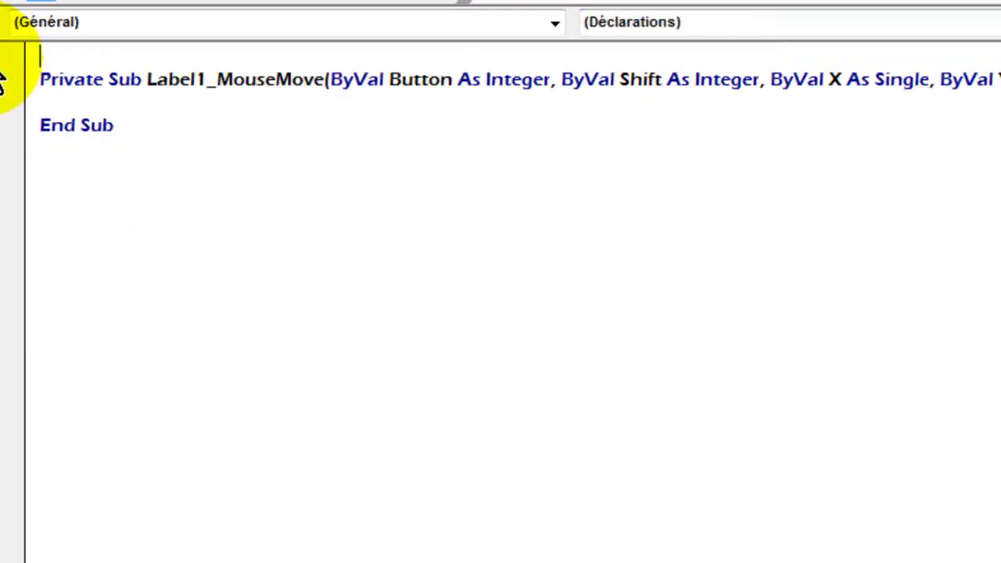
click(92, 106)
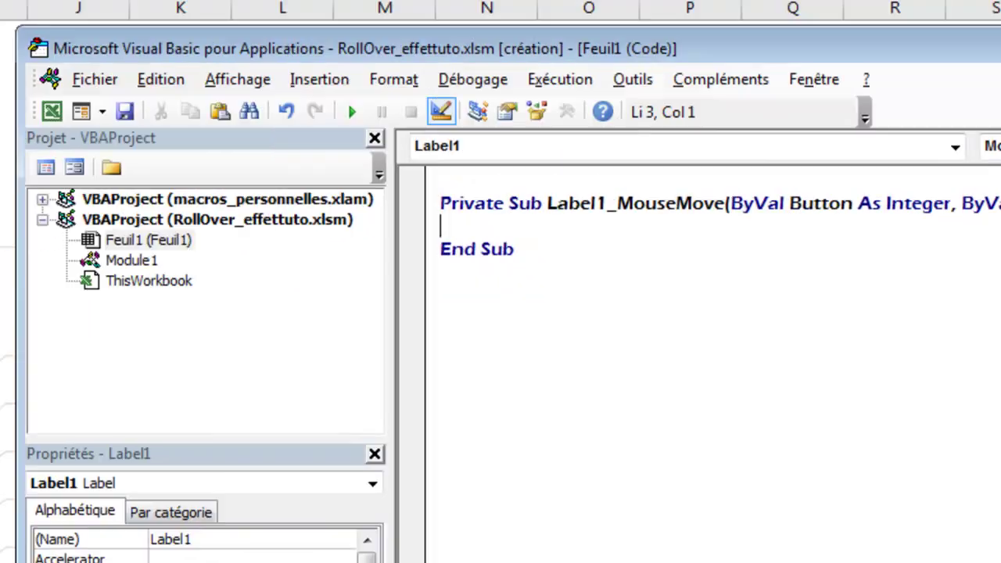
click(154, 407)
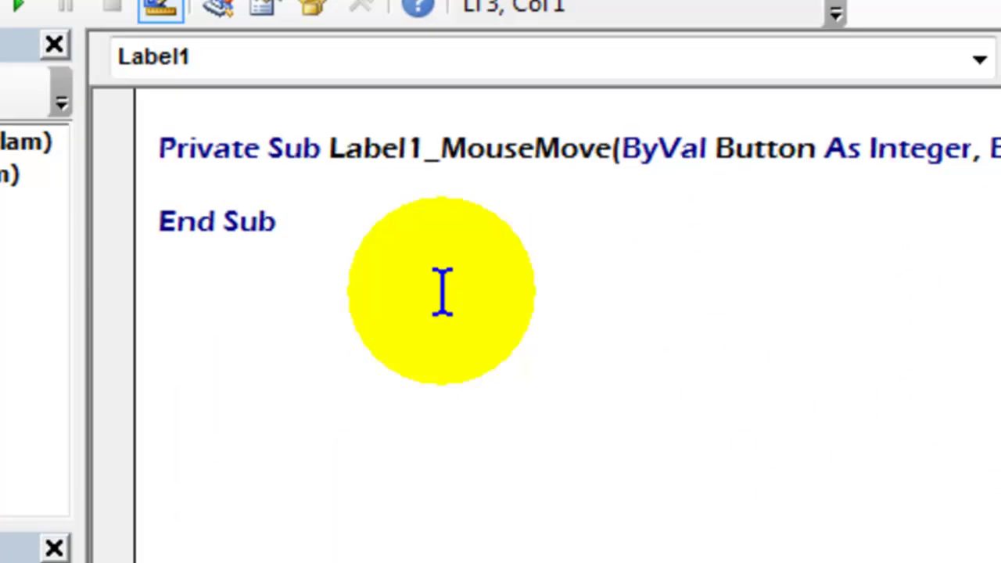
- Write Sheets(1).Shapes("Smiley").Visible = True inside the MouseMove procedure
text(sheets(1)
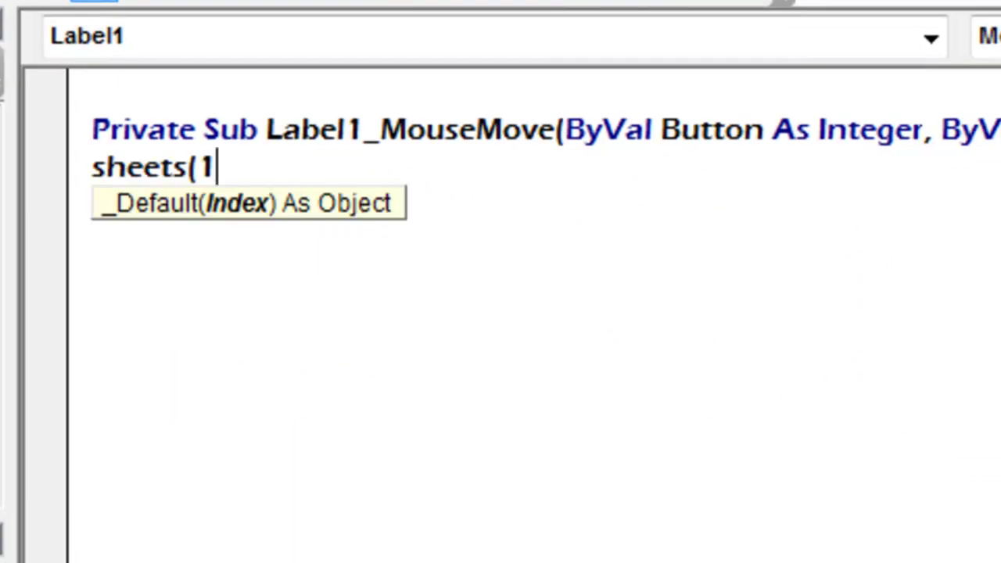
text())
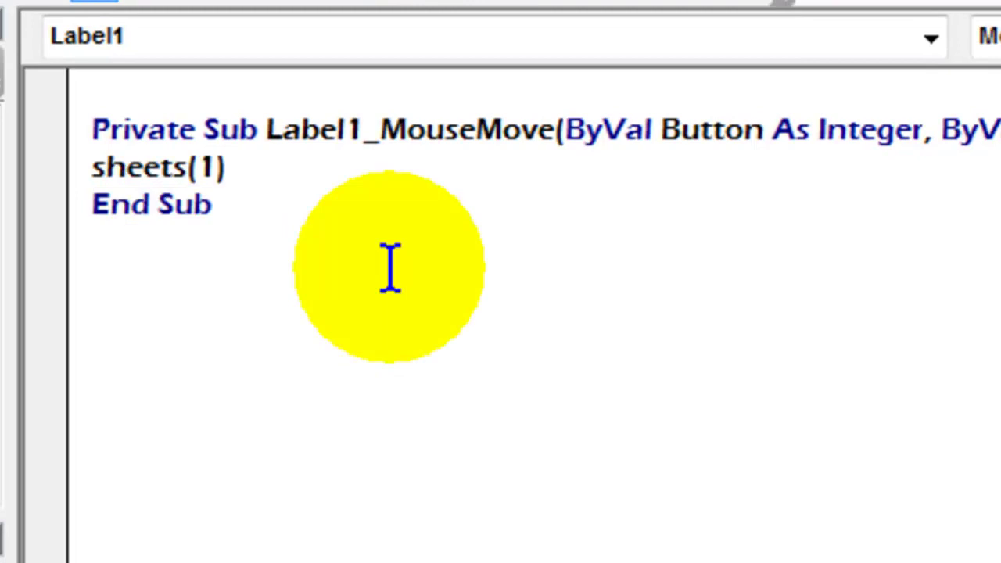
text(.shapes)
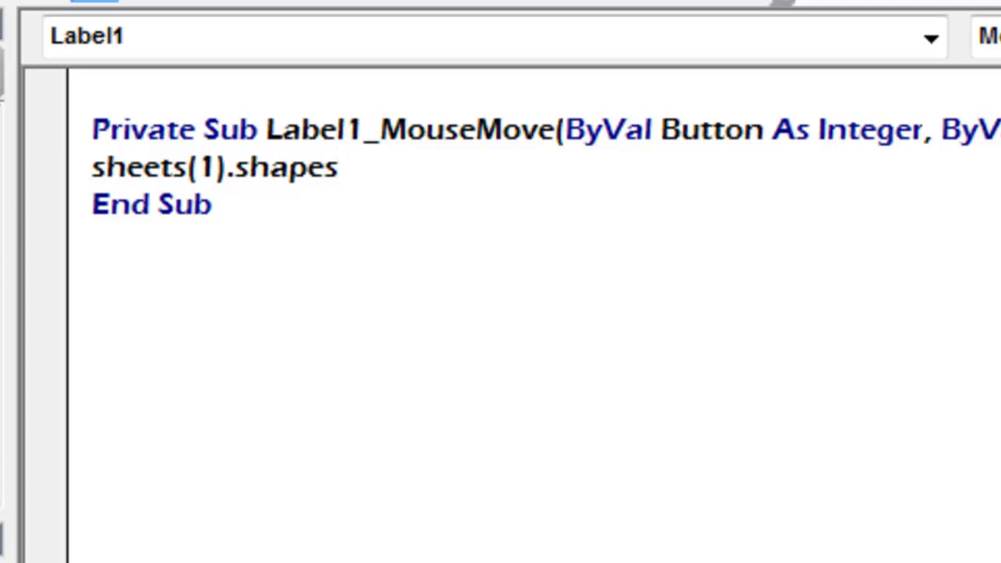
text((")
text(Smiley").visible.)
key(BackSpace)
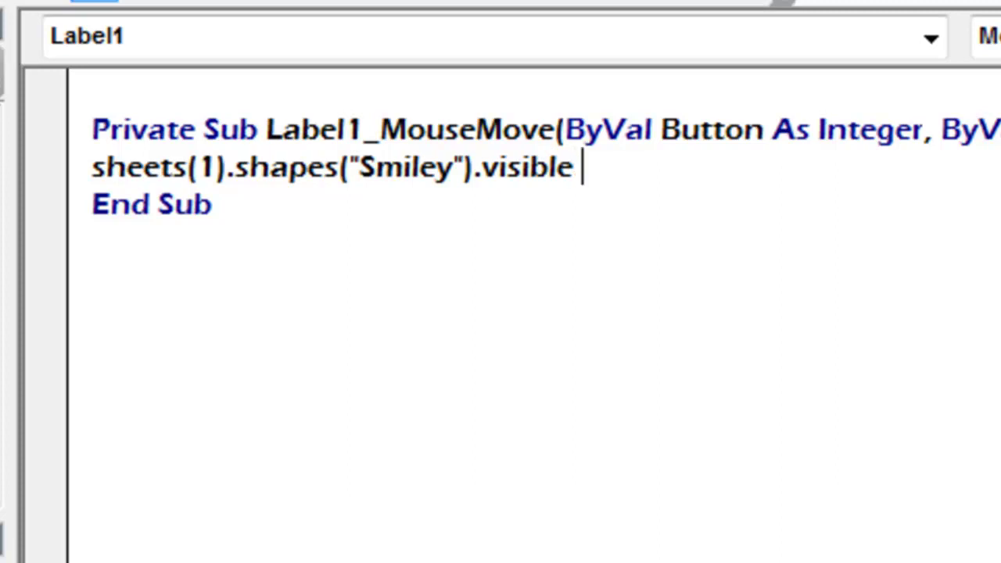
text(=true)
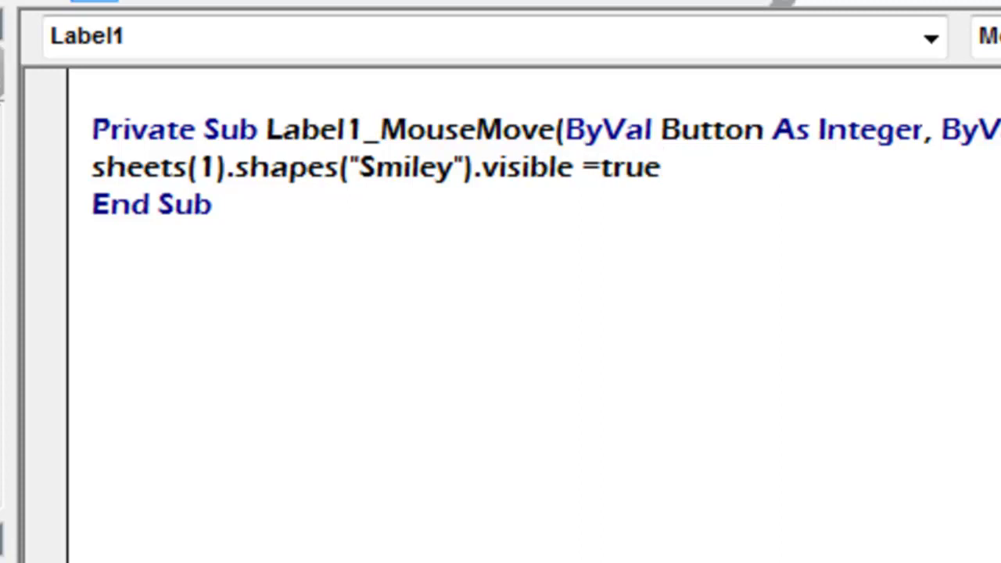
click(213, 204)
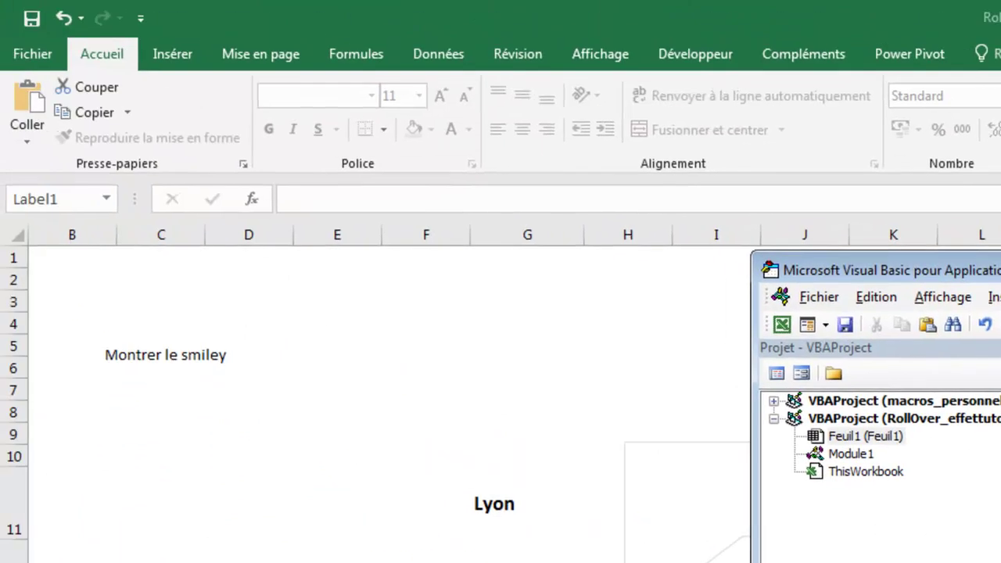
- Draw a smiley face below the label with a gold style and automatic dark outline
click(618, 339)
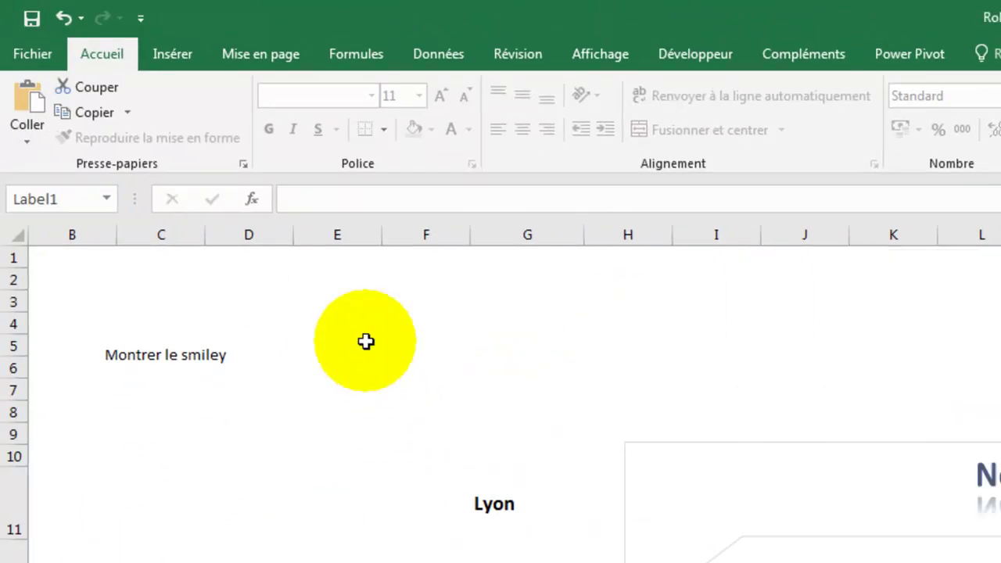
click(181, 60)
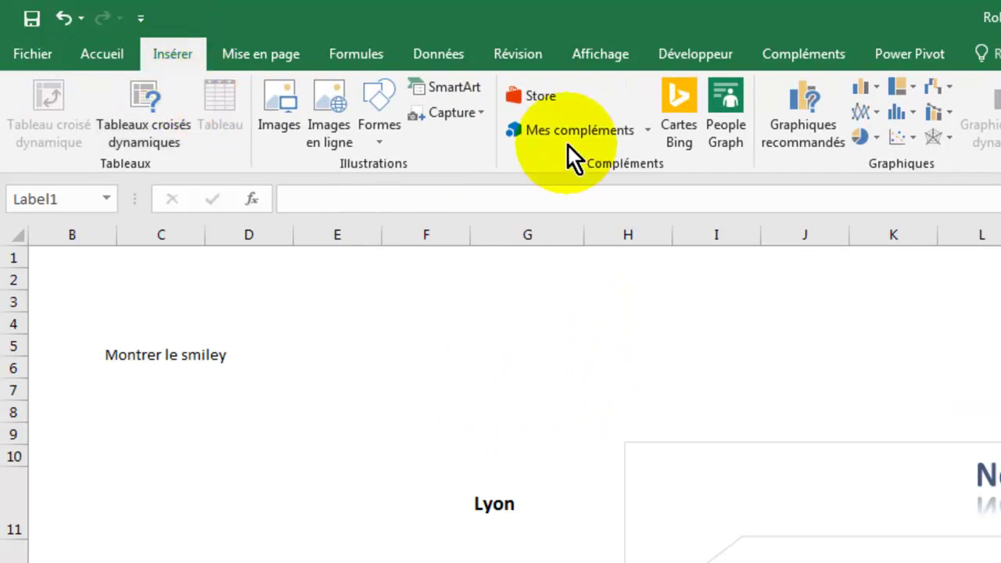
click(381, 113)
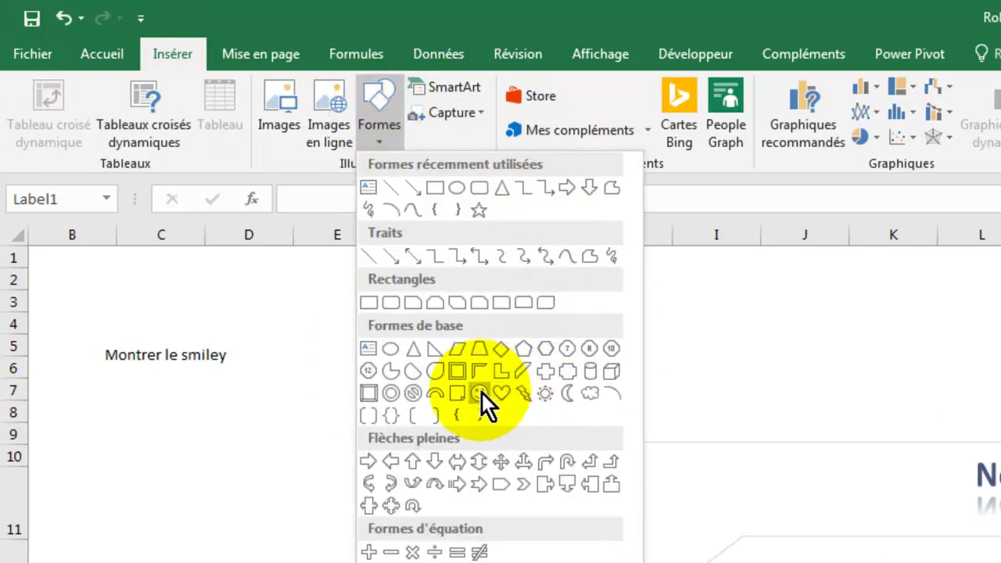
click(478, 393)
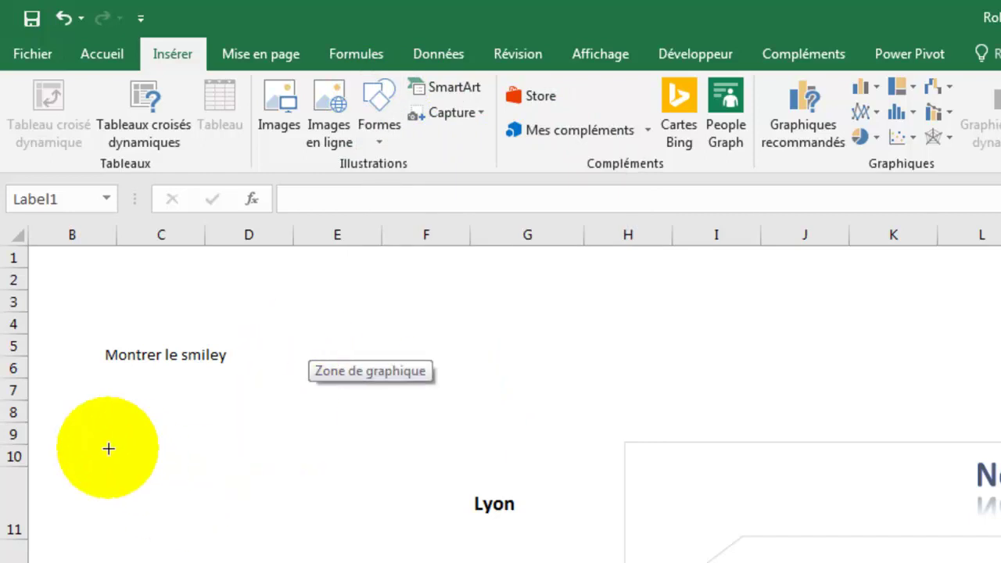
drag(130, 425, 315, 562)
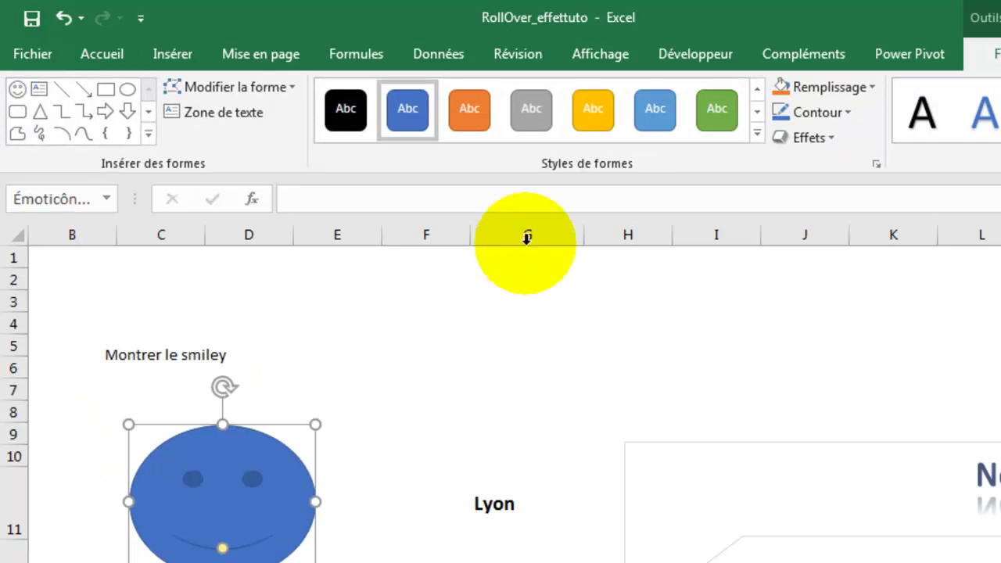
click(604, 119)
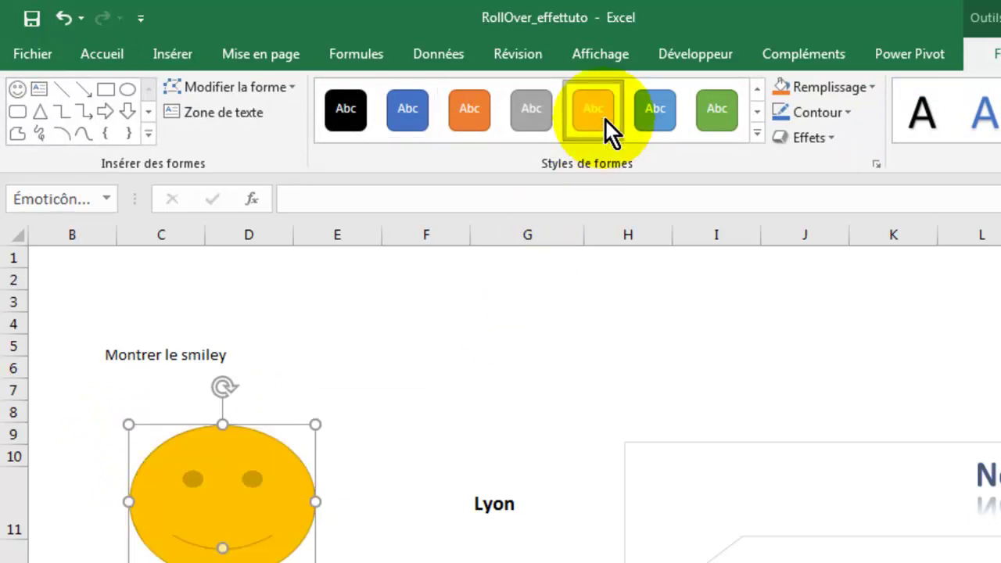
click(848, 114)
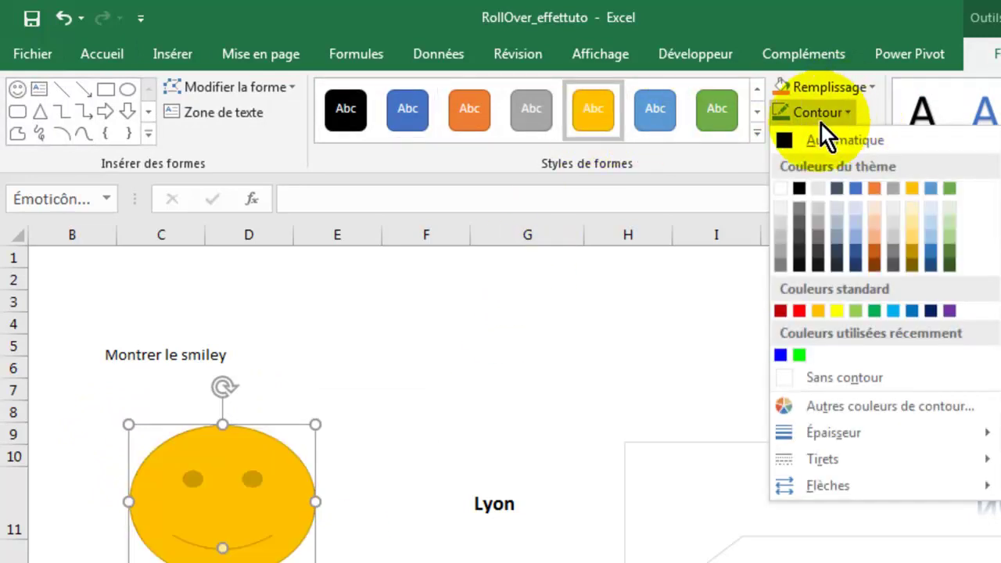
click(784, 139)
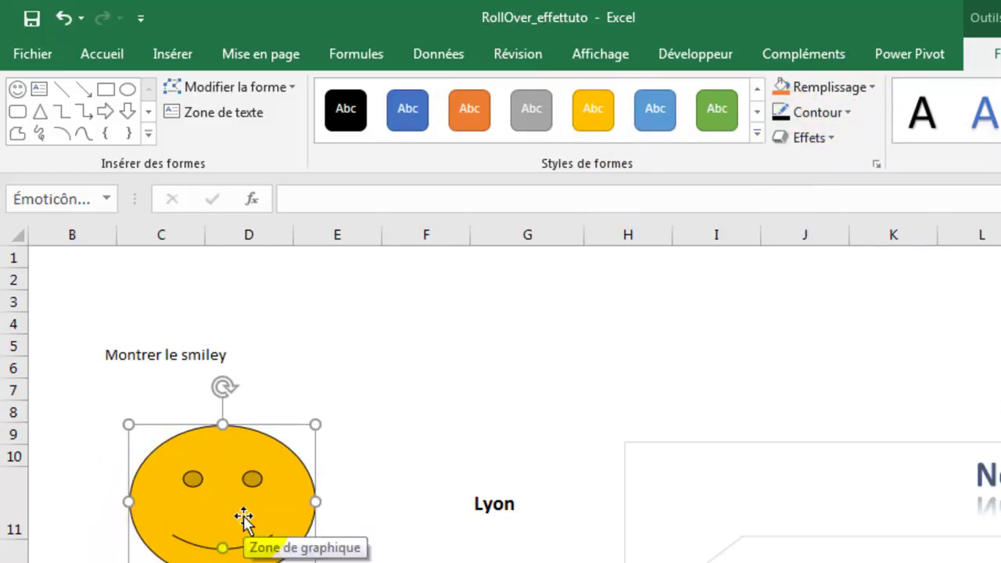
- Name the new shape 'Smiley' in the Name Box
click(63, 202)
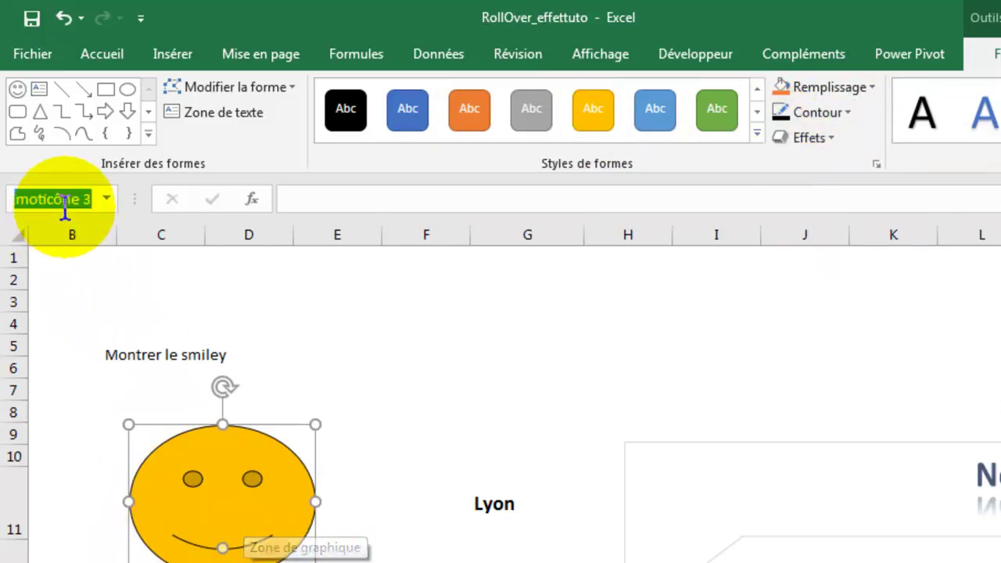
text(Smiley)
key(Return)
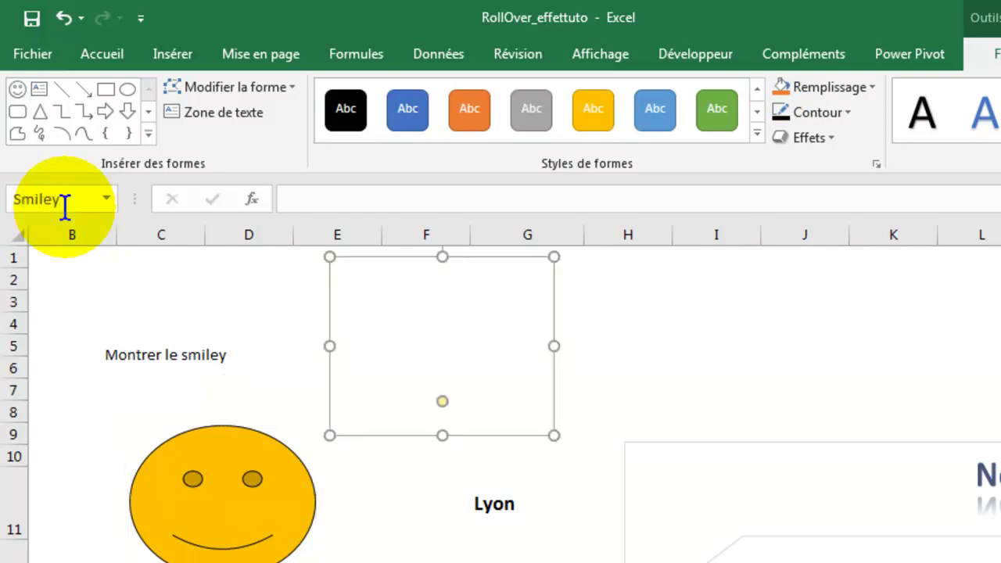
mouse_move(143, 362)
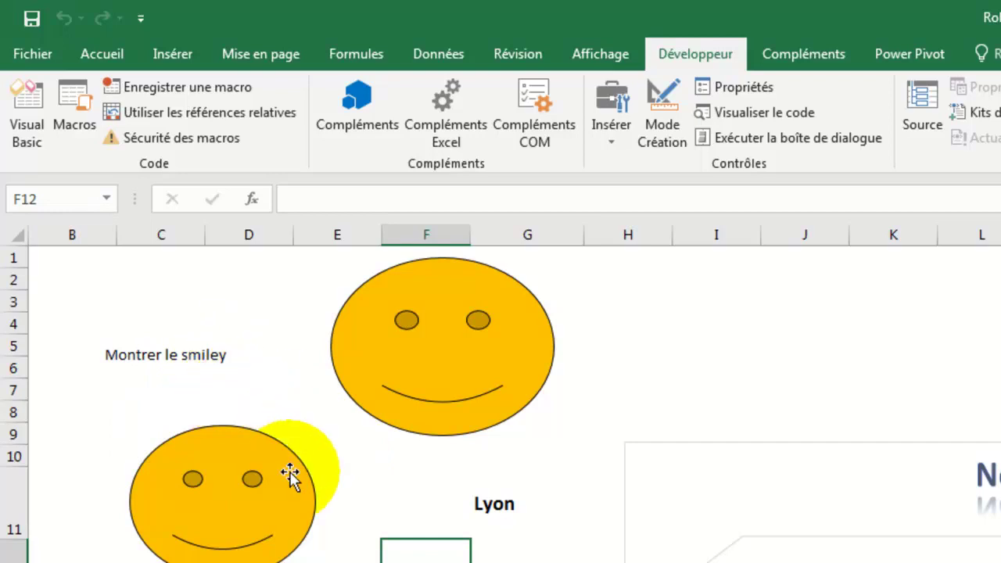
click(642, 132)
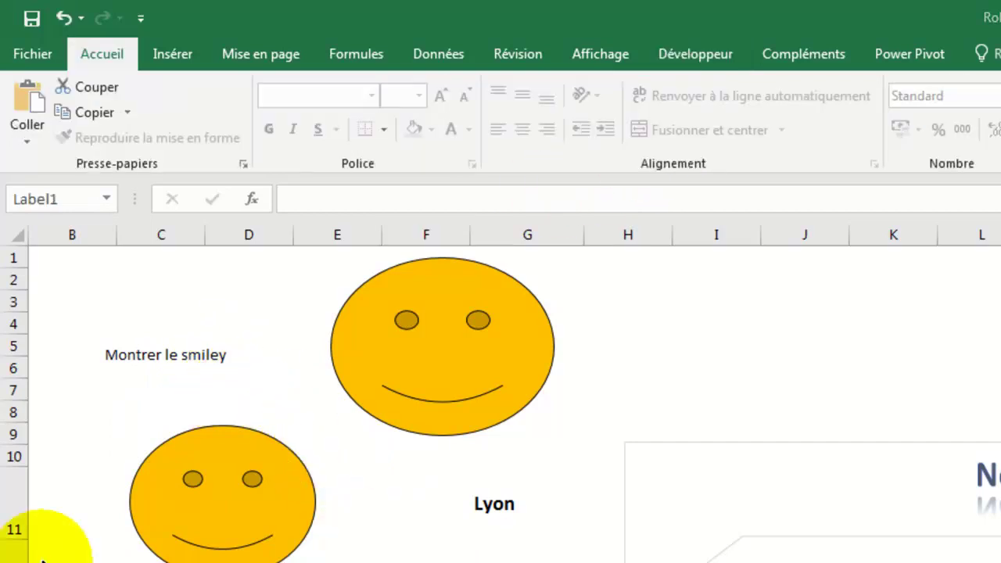
- Set the Montrer le smiley label's BackColor to bright green in its Propriétés
click(197, 354)
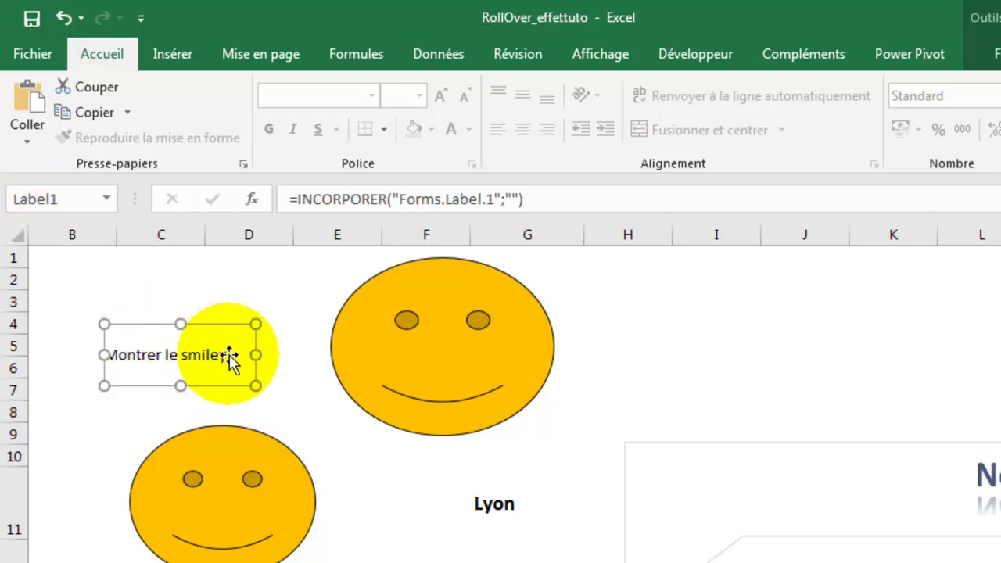
right_click(229, 355)
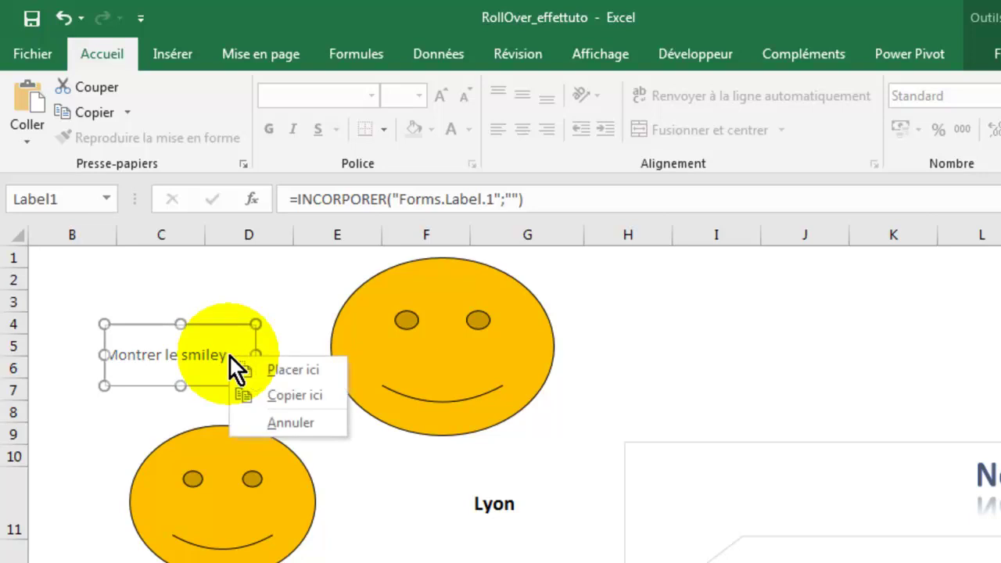
right_click(212, 356)
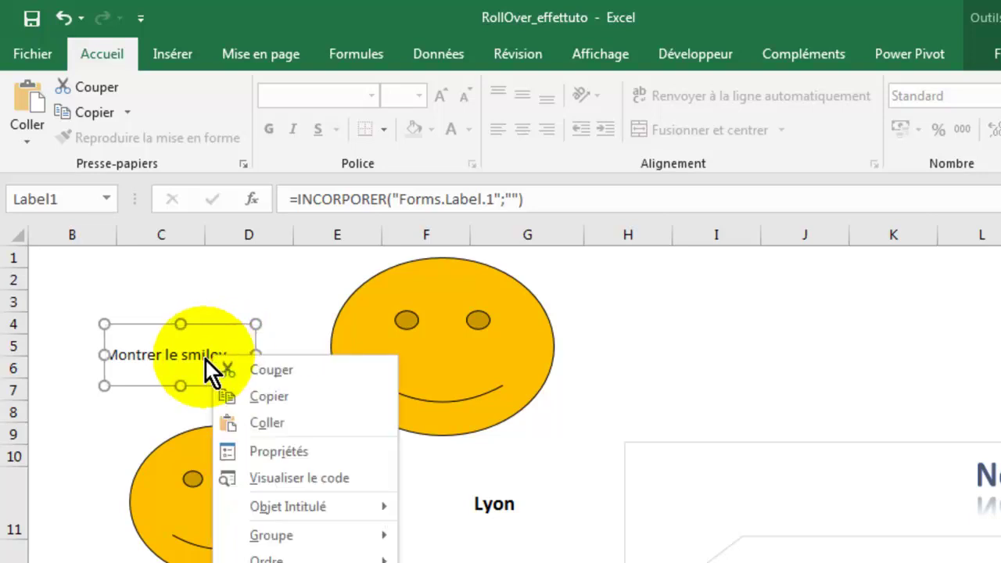
click(256, 452)
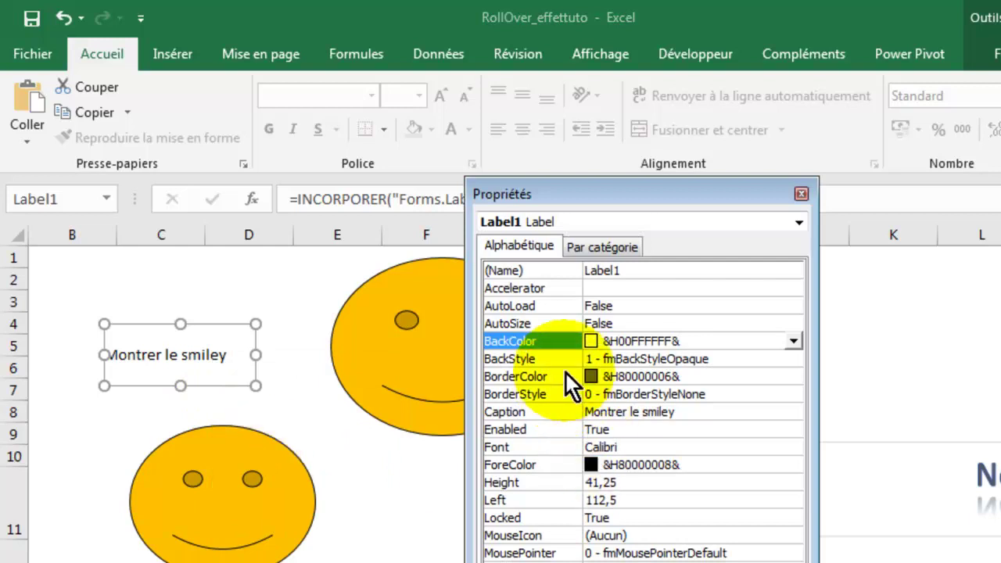
click(794, 342)
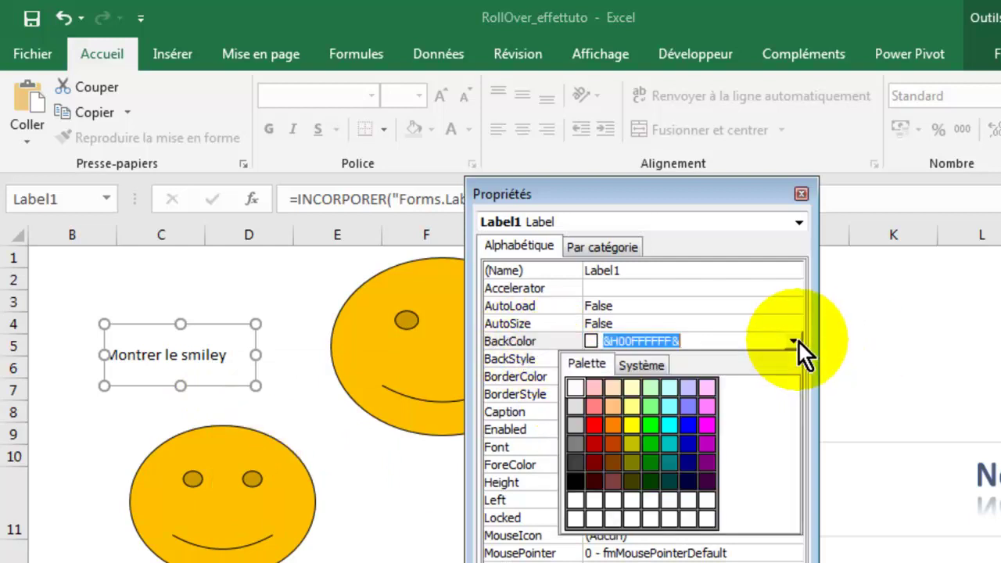
click(650, 428)
click(191, 357)
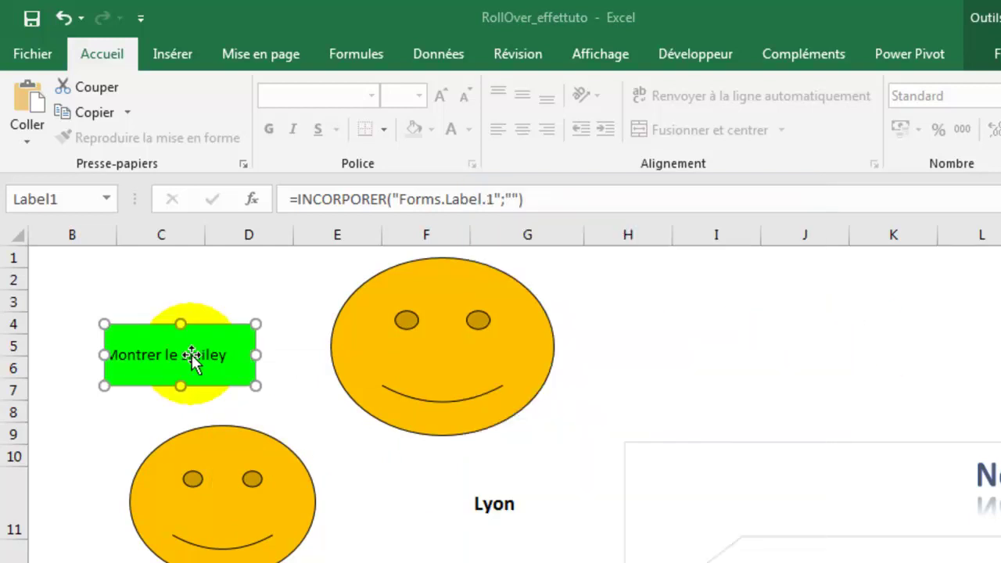
right_click(192, 357)
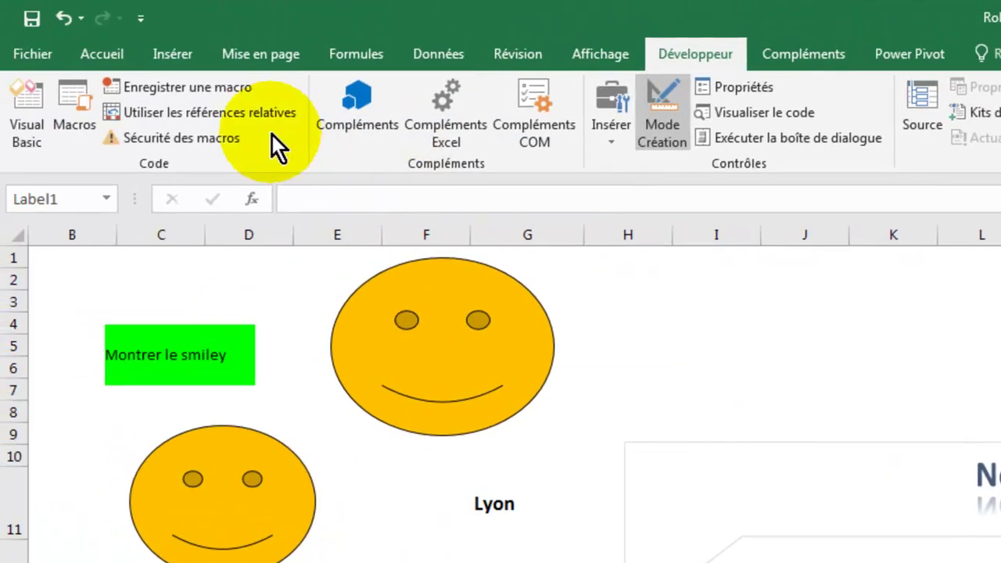
- Draw a new ActiveX label, Label2, spanning rows 3 to 8 around the green label
click(610, 126)
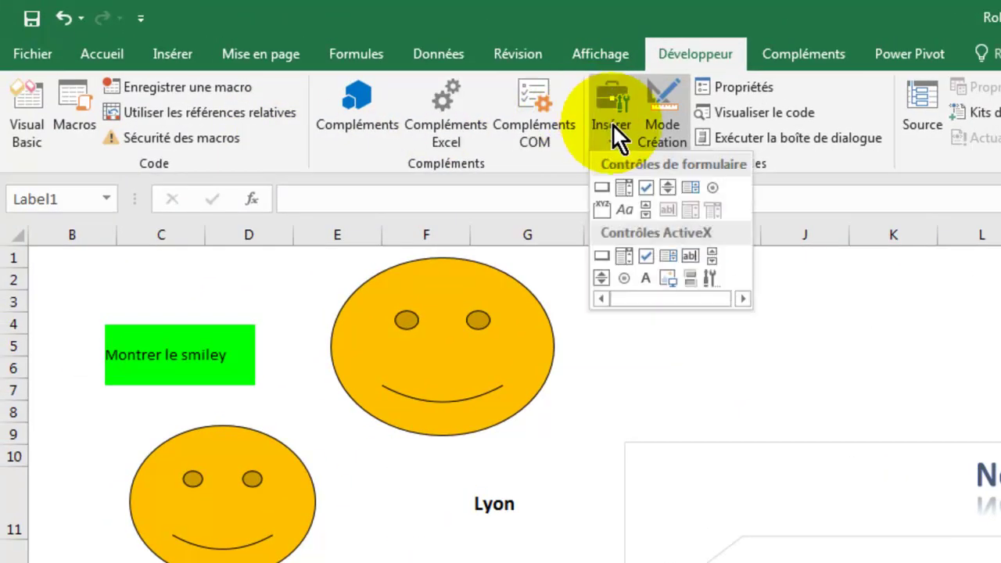
click(645, 277)
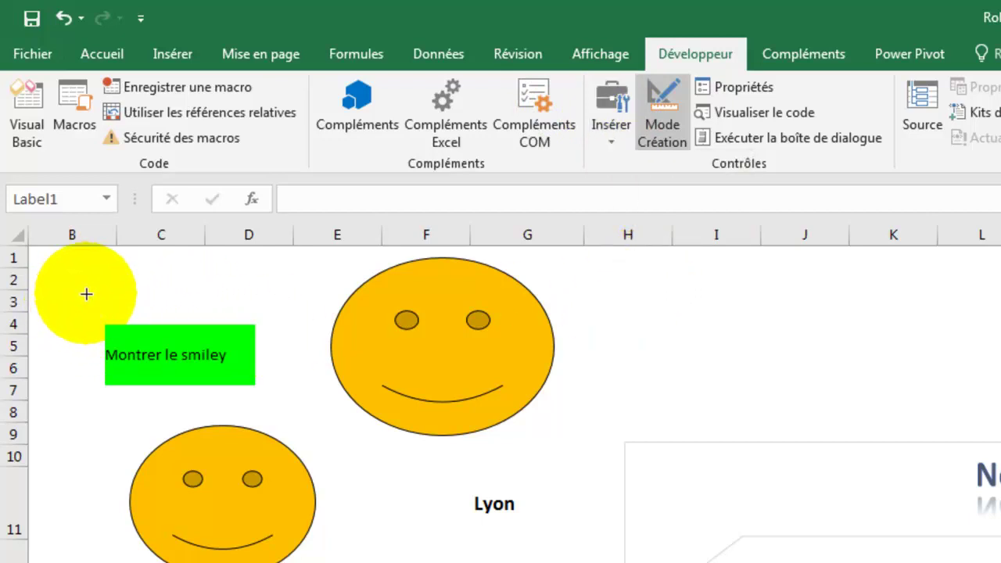
drag(82, 298, 286, 410)
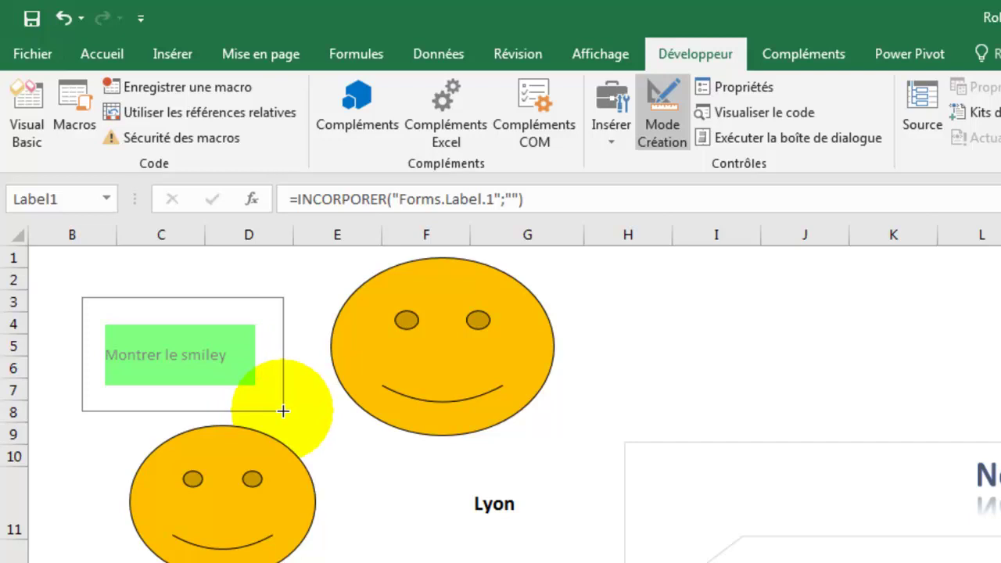
drag(283, 410, 283, 410)
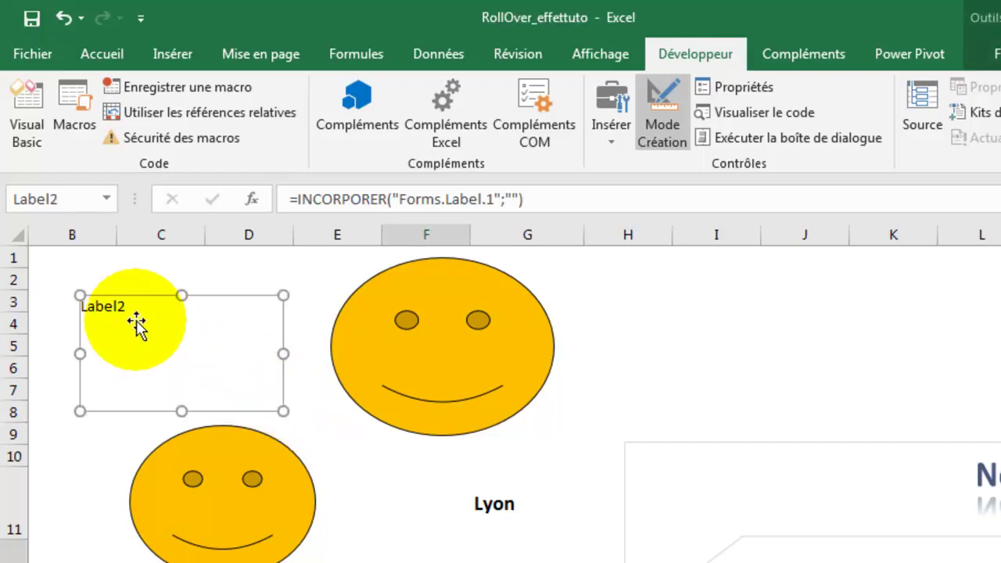
- Set Label2's BackColor to magenta (&H00FF00FF&) from the Palette
click(733, 90)
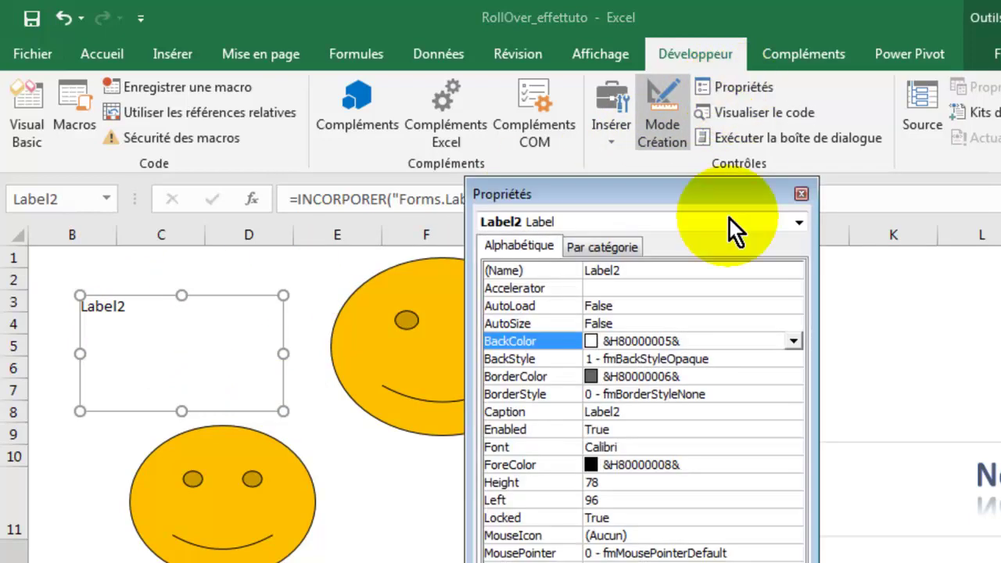
click(794, 342)
click(586, 364)
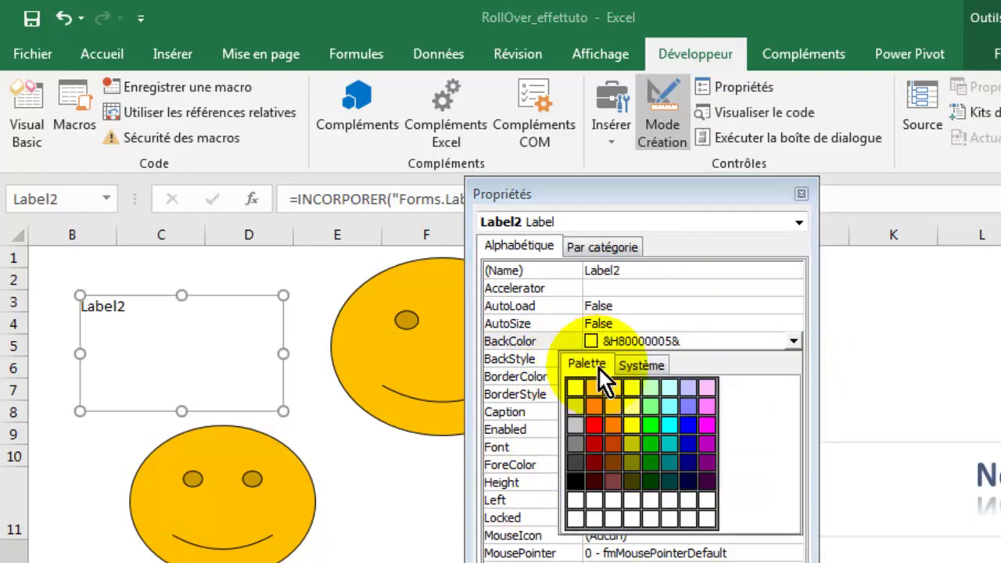
click(669, 463)
click(706, 424)
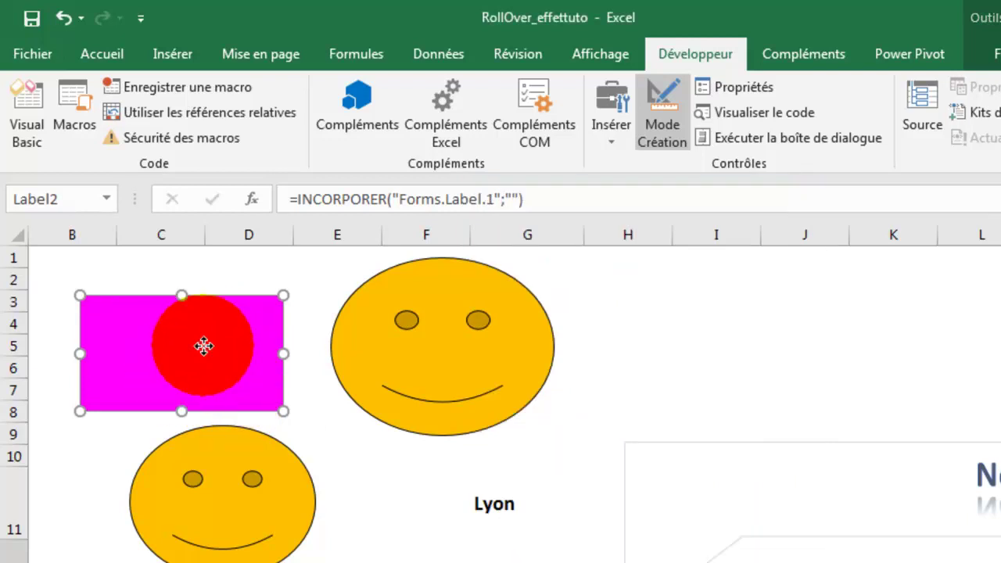
- Send the magenta label to the back, behind the green label, via Ordre > Arrière-plan
right_click(206, 353)
click(187, 348)
right_click(186, 348)
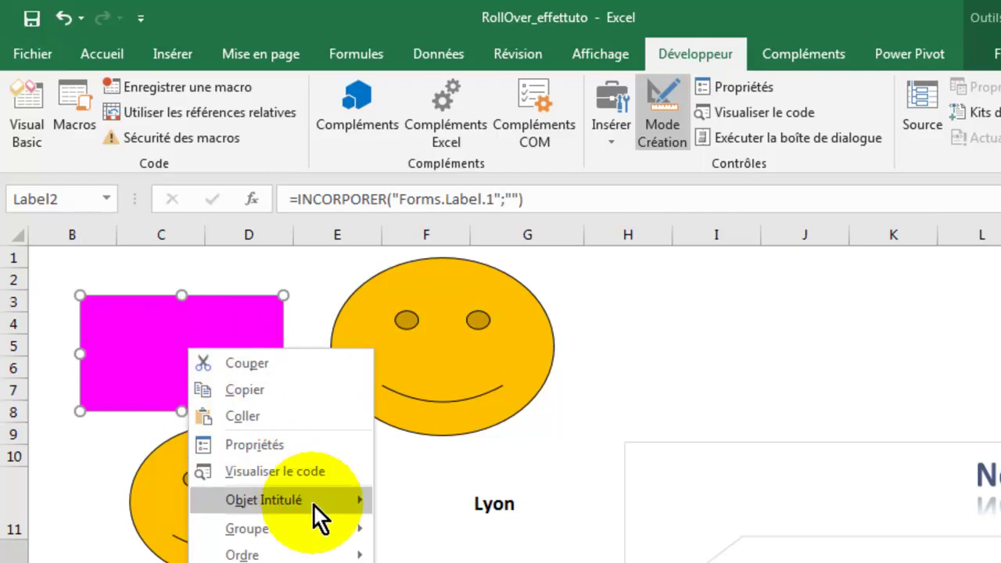
mouse_move(317, 553)
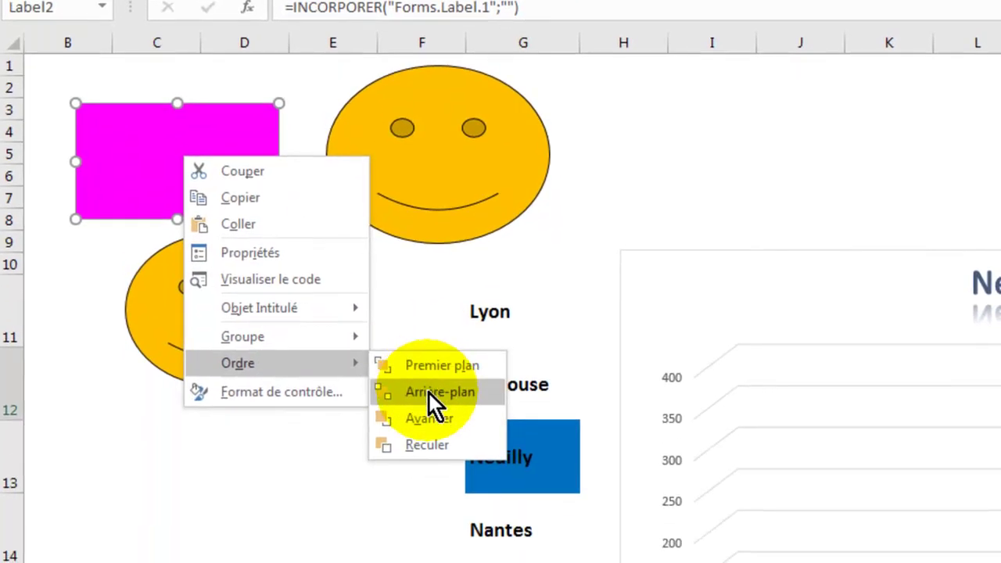
click(429, 392)
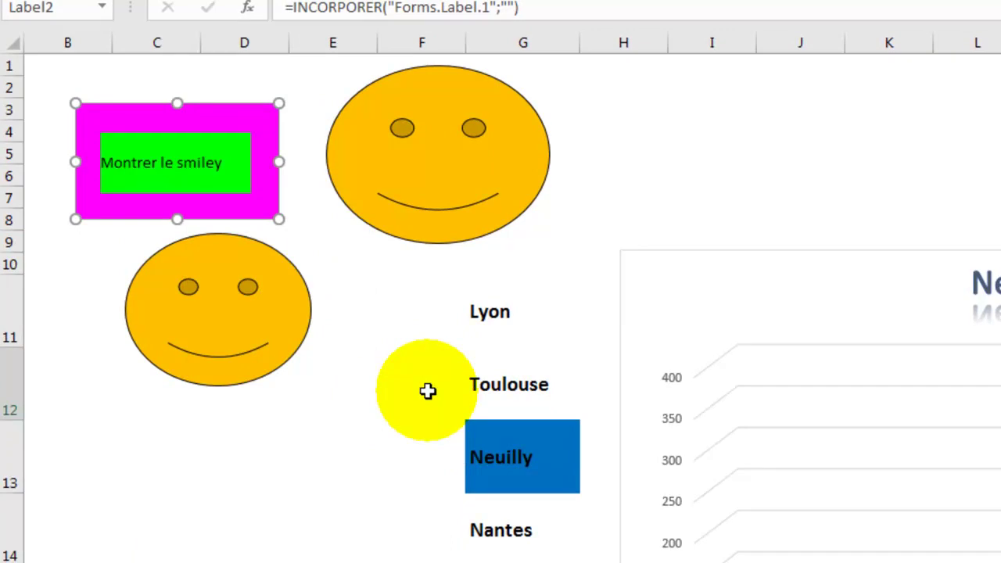
mouse_move(272, 168)
mouse_down()
mouse_move(126, 170)
mouse_move(239, 173)
mouse_move(266, 205)
mouse_up()
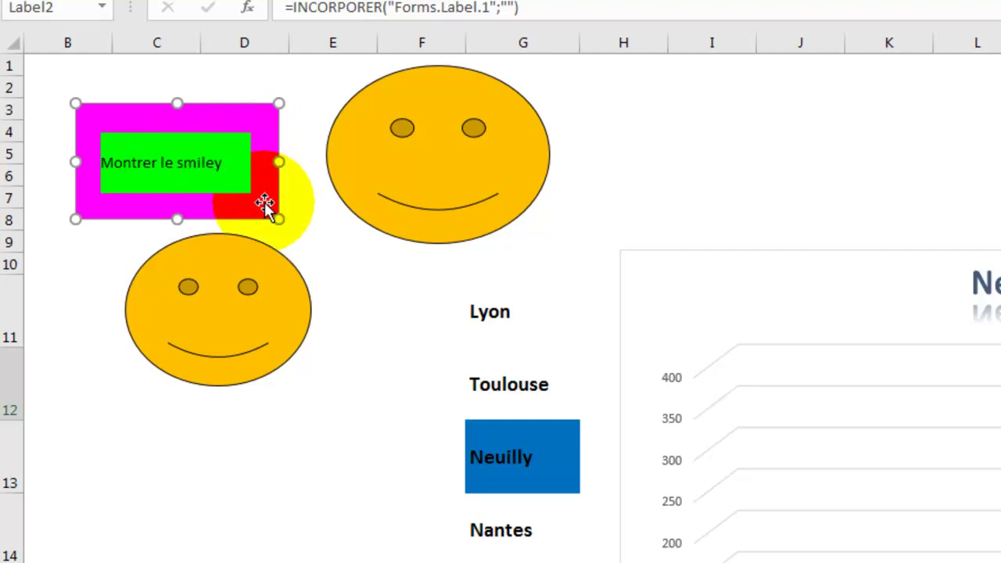
mouse_move(262, 203)
mouse_down()
mouse_move(262, 141)
mouse_move(237, 139)
mouse_move(262, 205)
mouse_up()
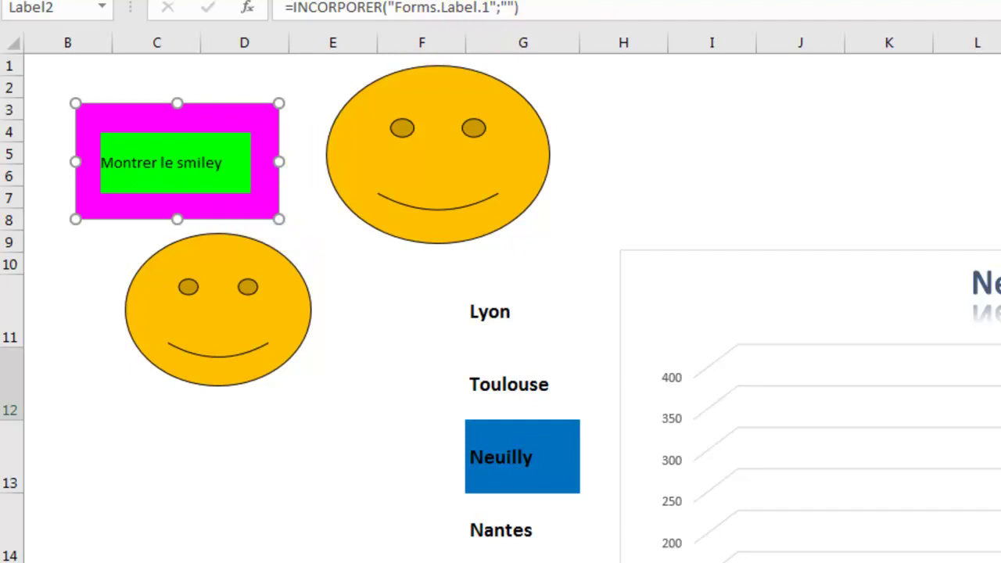
click(267, 206)
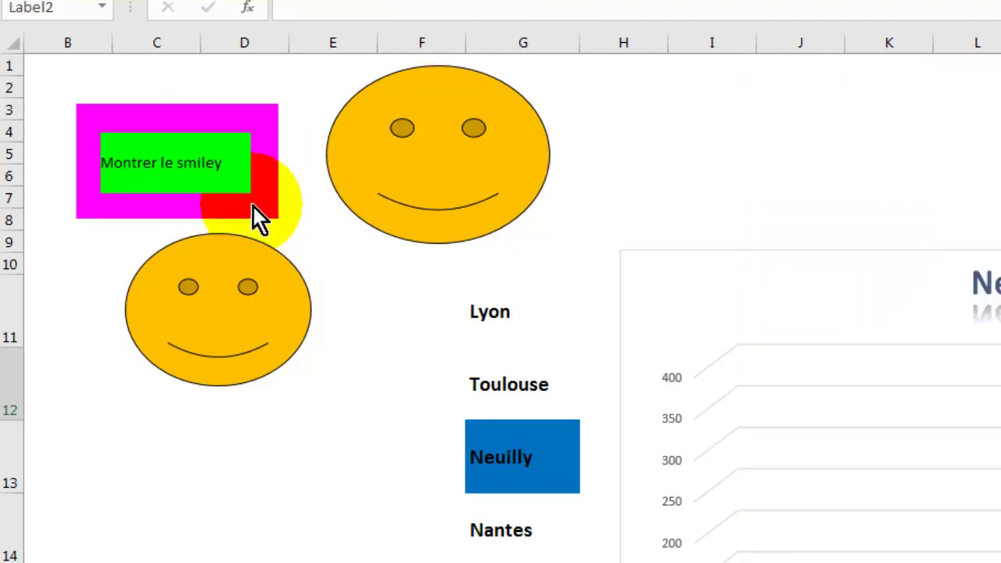
- Open the magenta label's code, showing an empty Label2_Click procedure
right_click(253, 206)
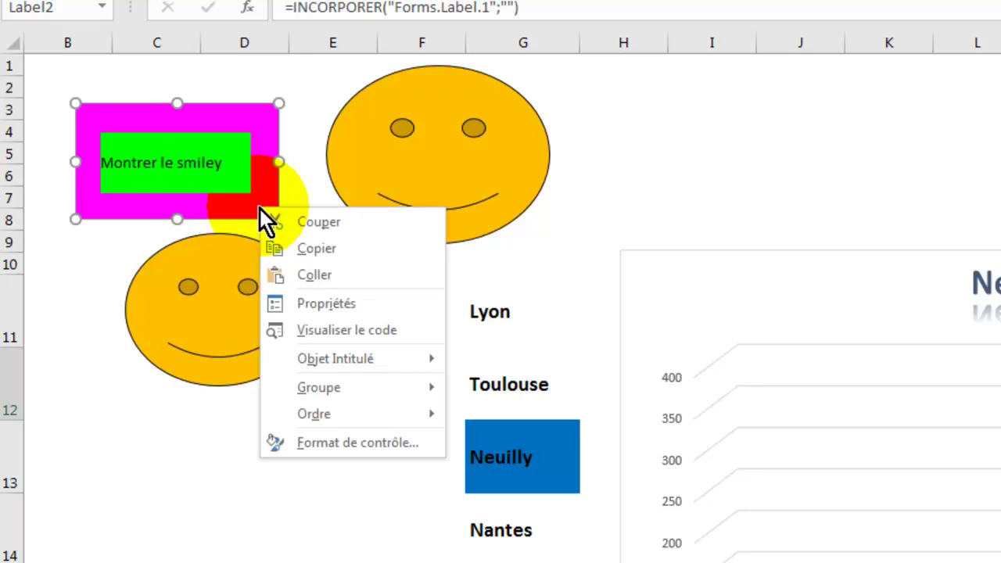
mouse_move(402, 390)
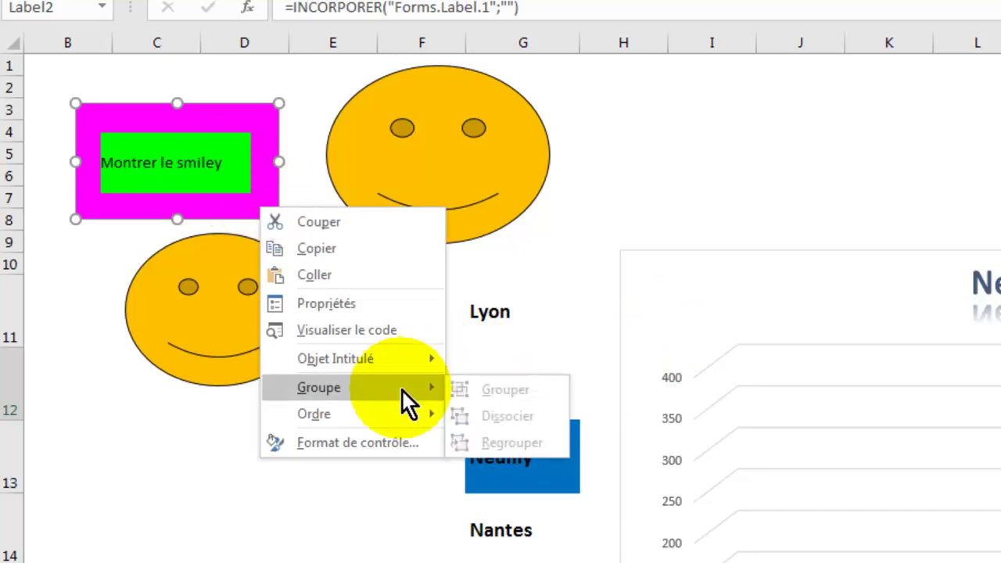
click(364, 332)
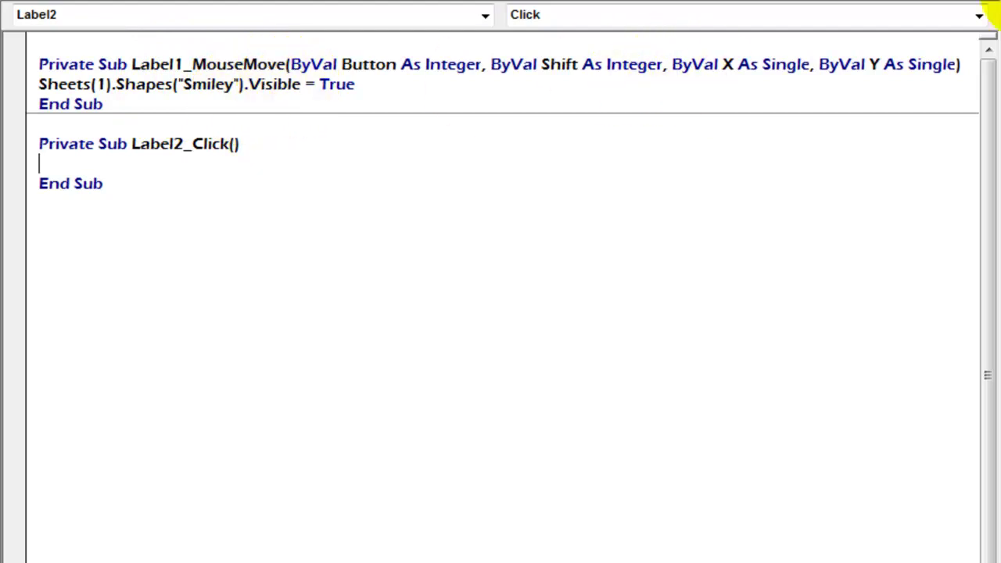
- Create a Label2_MouseMove handler and delete the empty Label2_Click stub
click(978, 15)
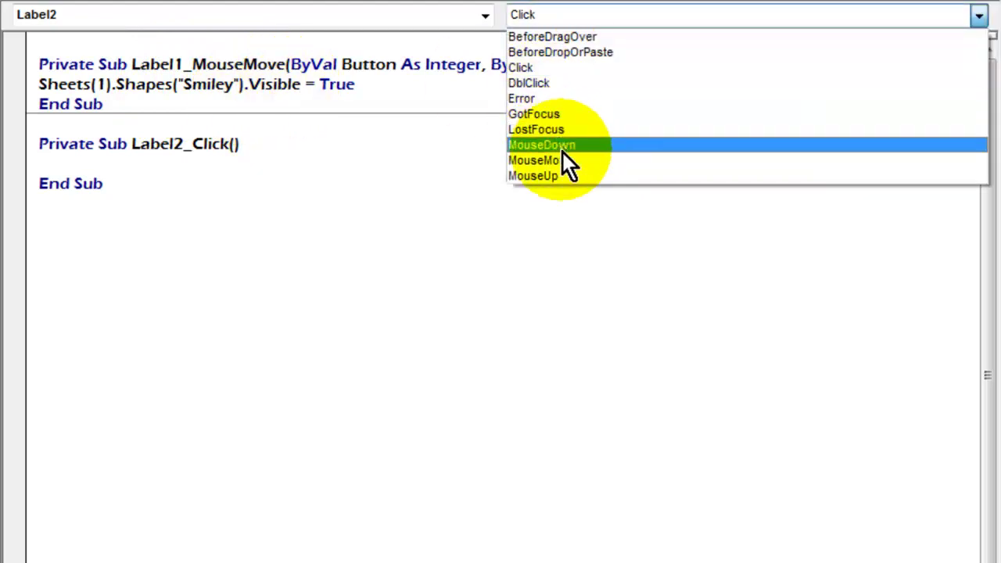
click(564, 161)
click(127, 182)
drag(126, 182, 7, 145)
key(Delete)
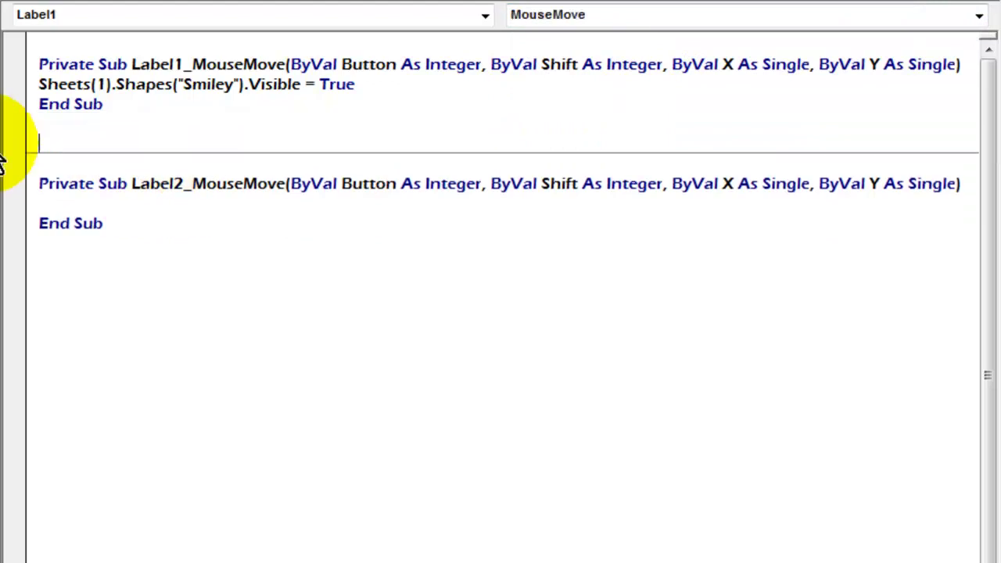
key(Delete)
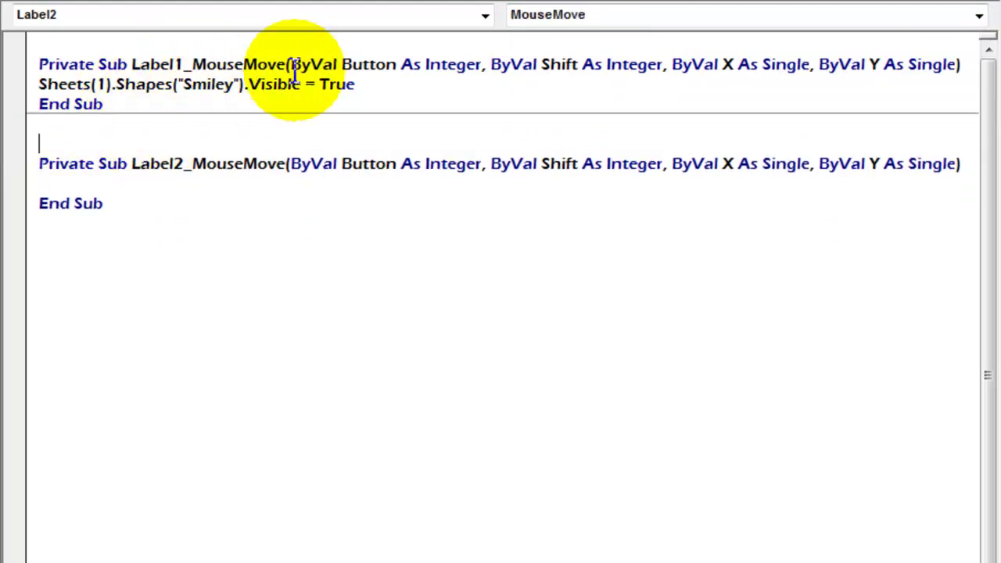
- Copy the Smiley visibility line into Label2_MouseMove and begin changing True to False
drag(354, 84, 40, 85)
key(ctrl+c)
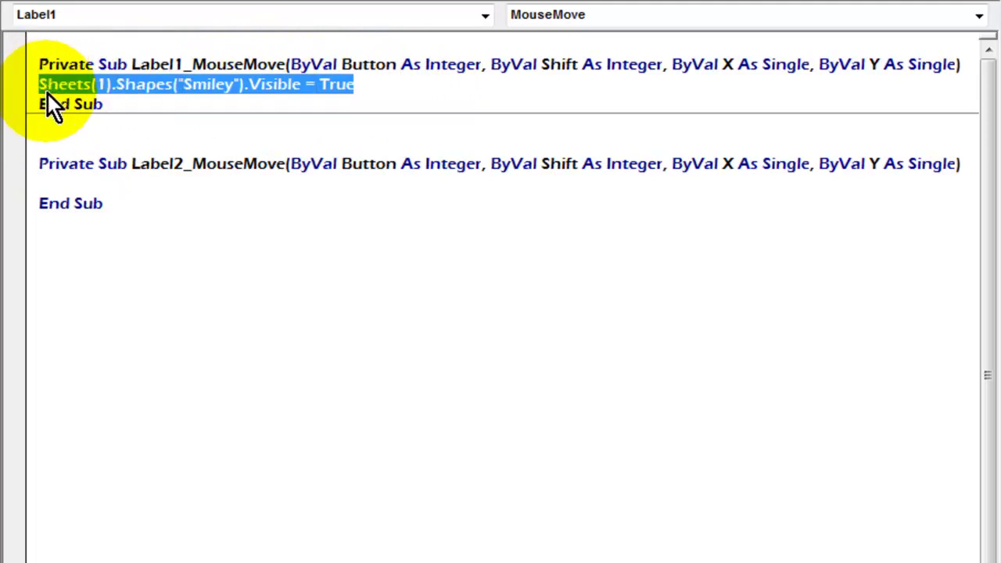
click(60, 185)
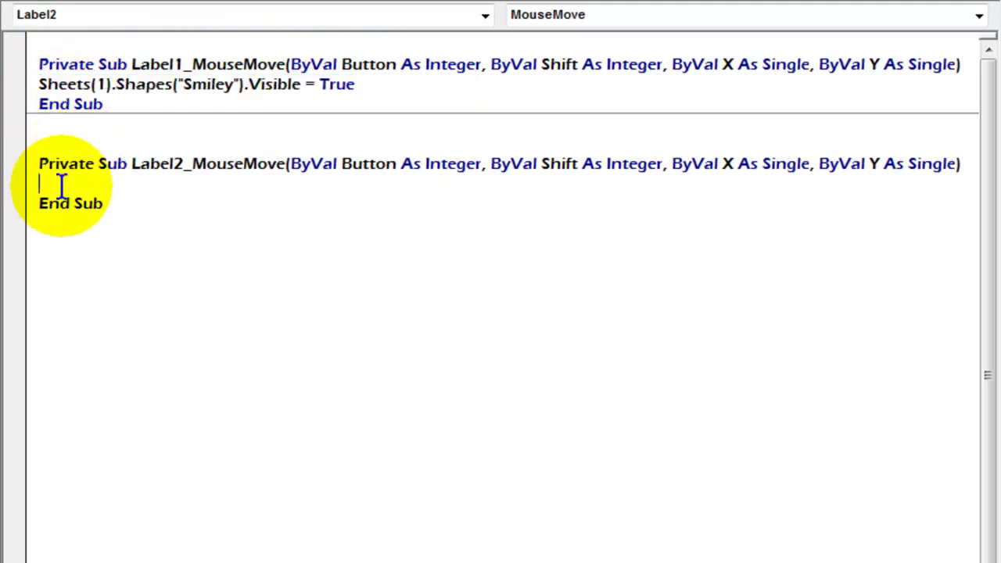
key(ctrl+v)
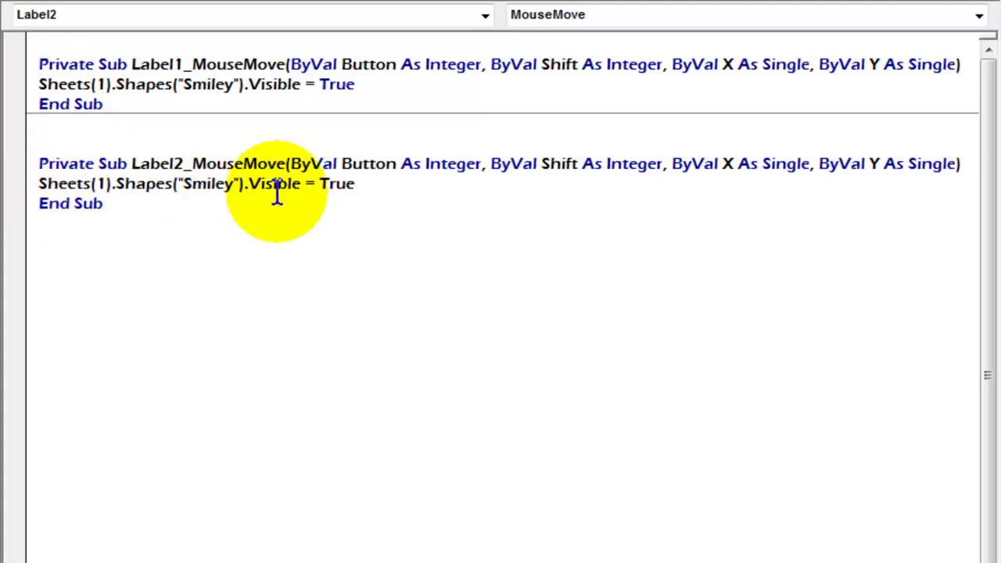
key(BackSpace)
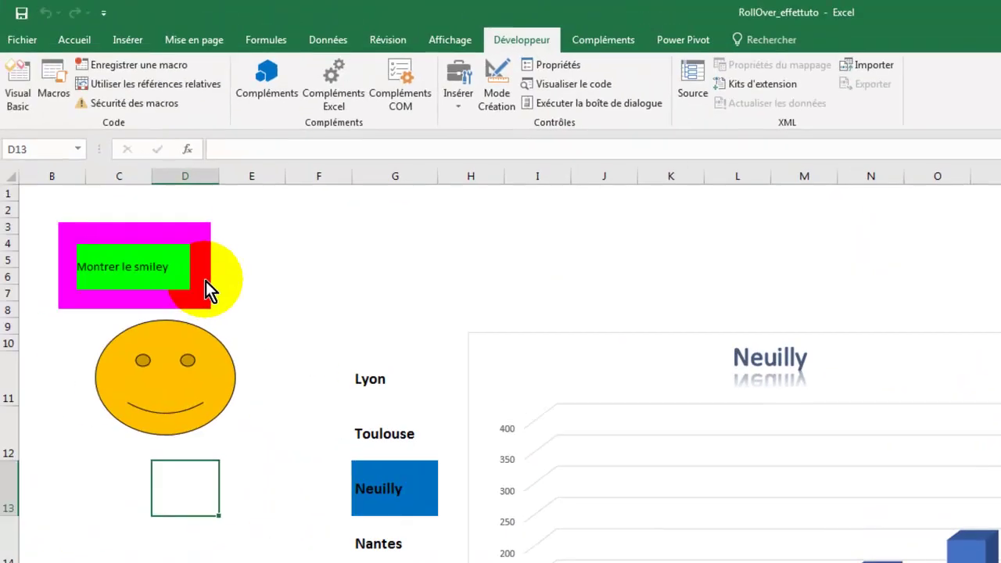
- Delete the leftover lower smiley, then test the green label shows the smiley and the magenta border hides it
mouse_move(163, 275)
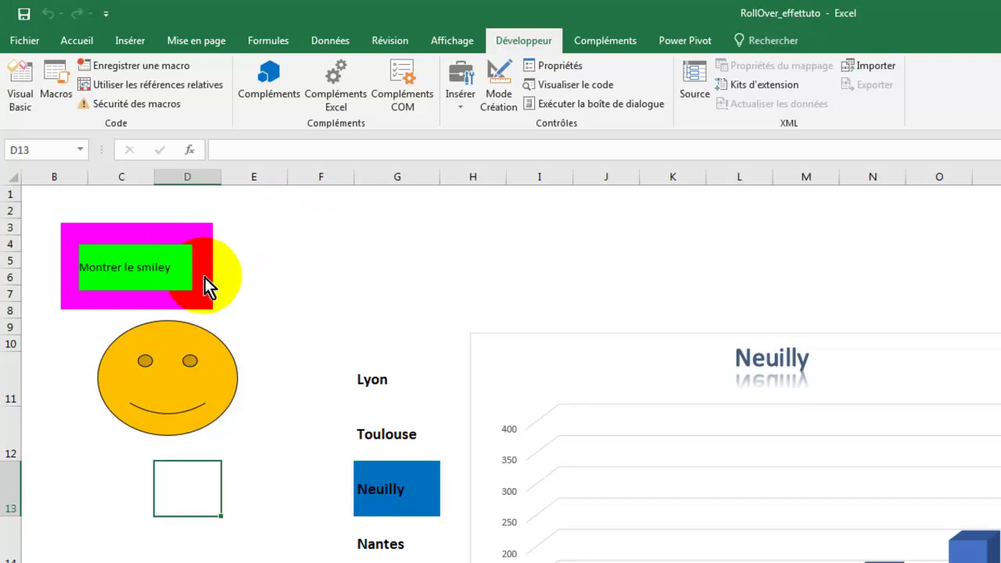
click(195, 260)
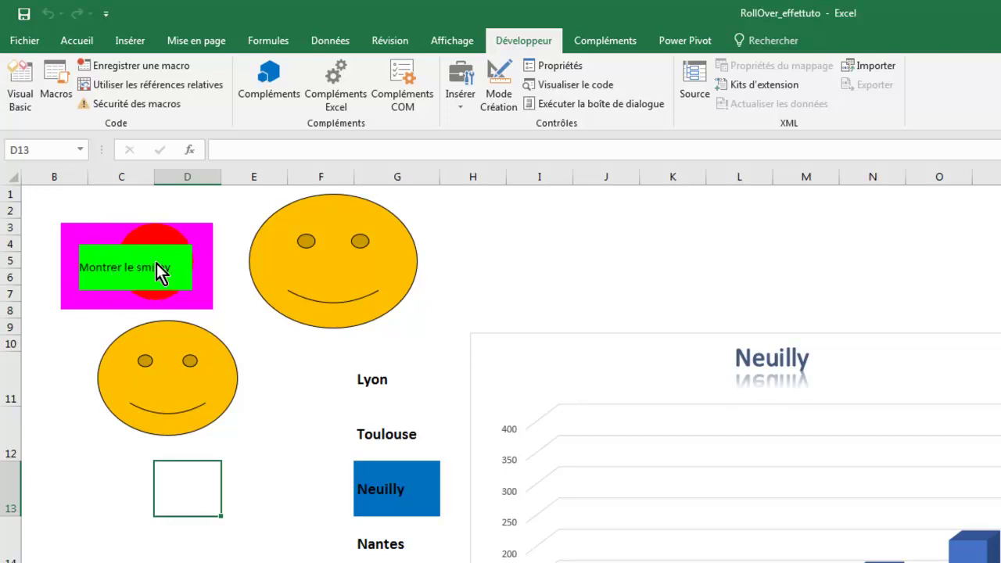
click(192, 361)
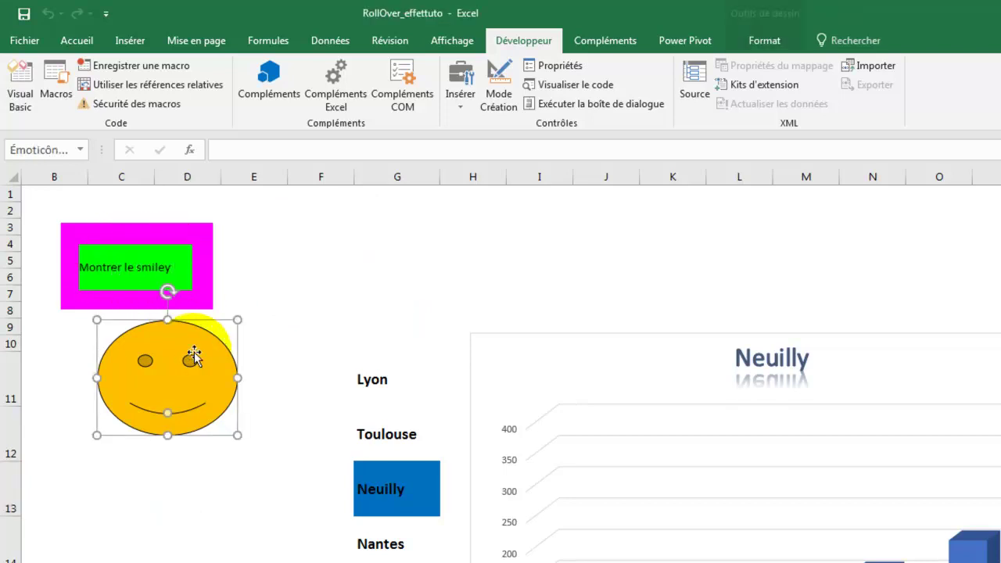
key(Delete)
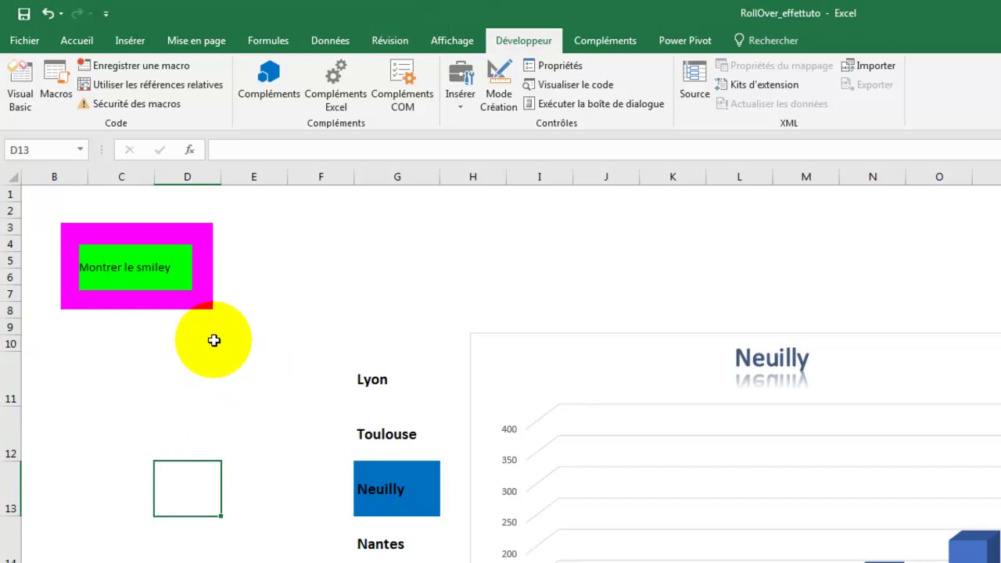
mouse_move(169, 270)
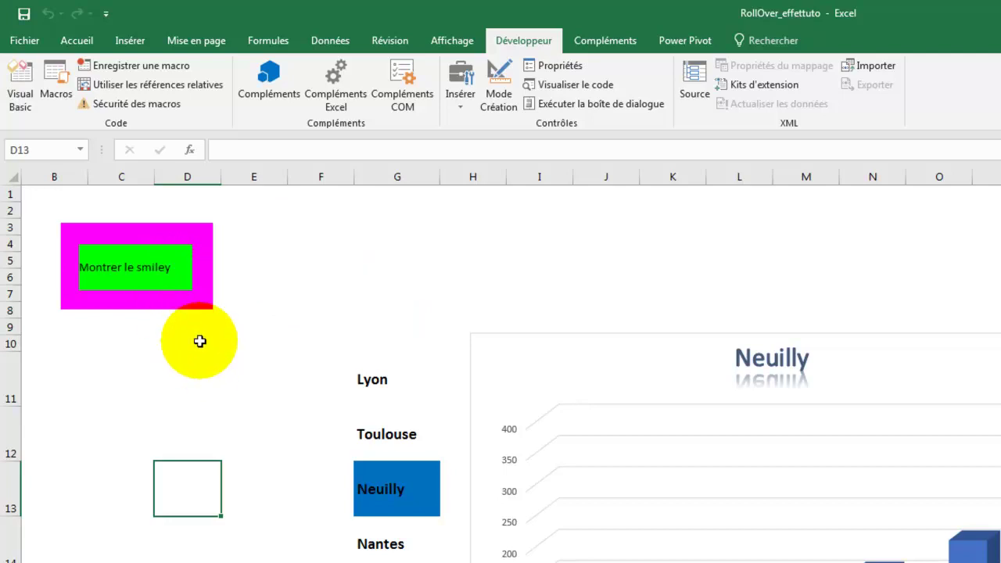
mouse_move(178, 286)
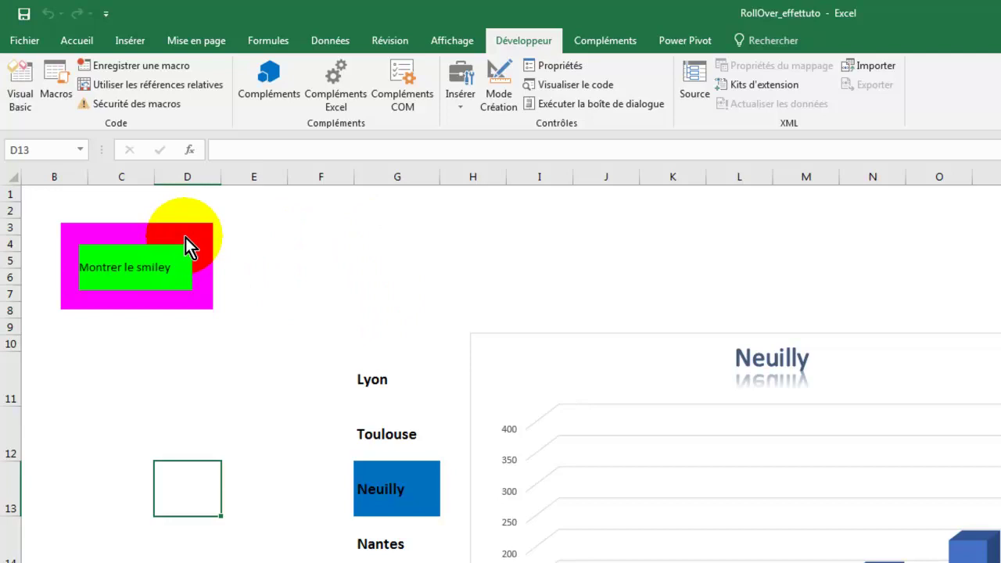
- In design mode, set Label2's BackColor to white (&H00FFFFFF&) and close Propriétés
click(488, 82)
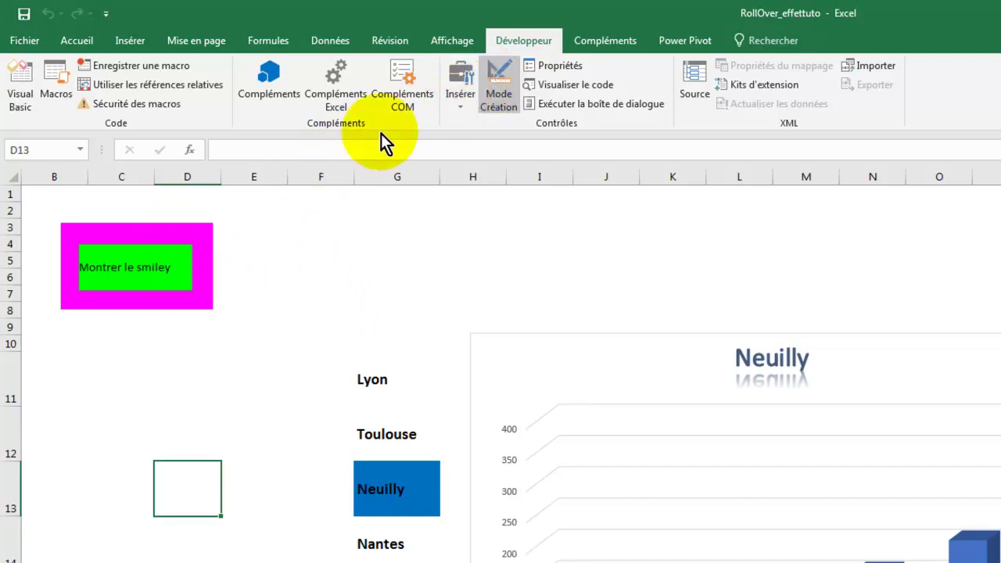
click(203, 238)
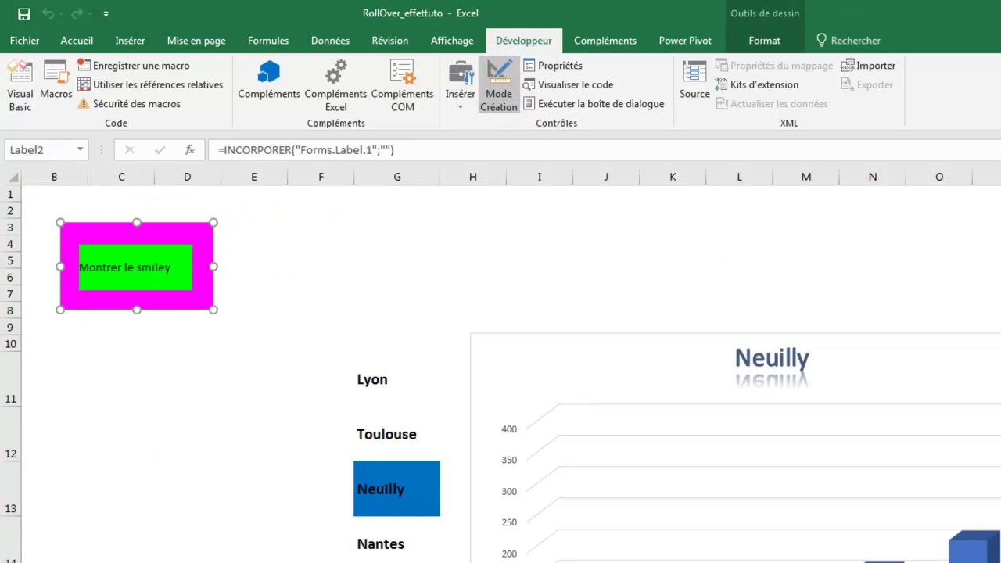
click(554, 65)
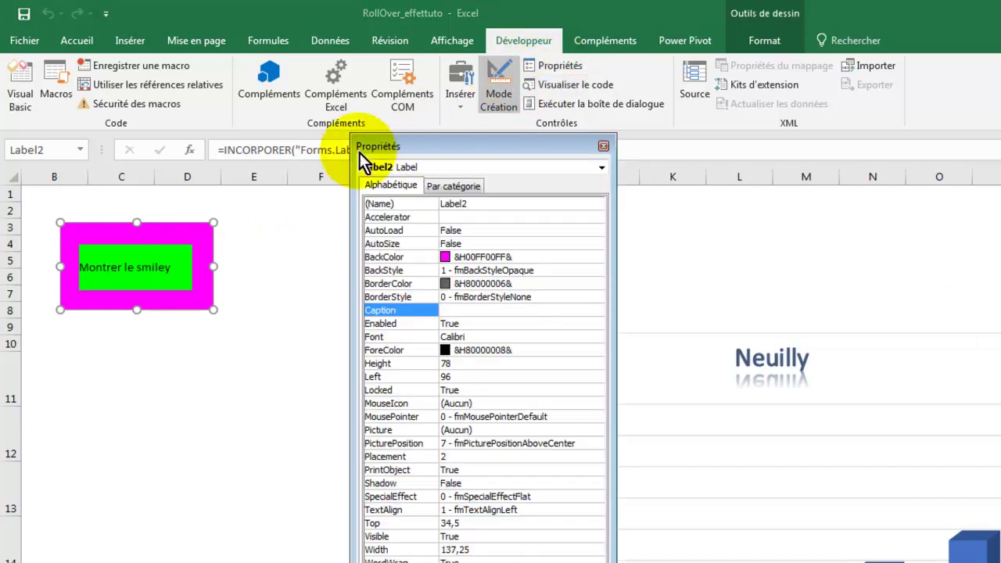
click(598, 261)
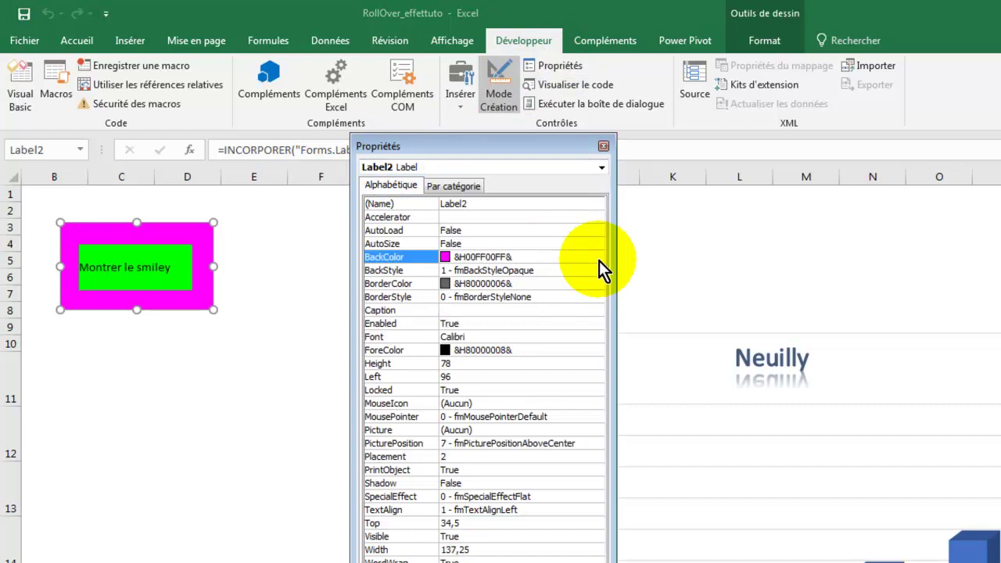
click(598, 260)
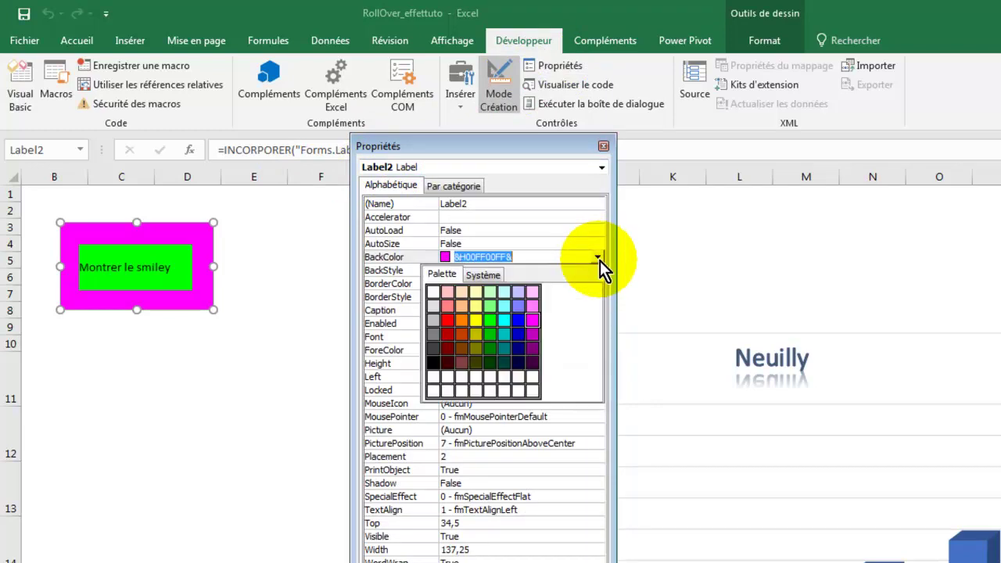
click(436, 290)
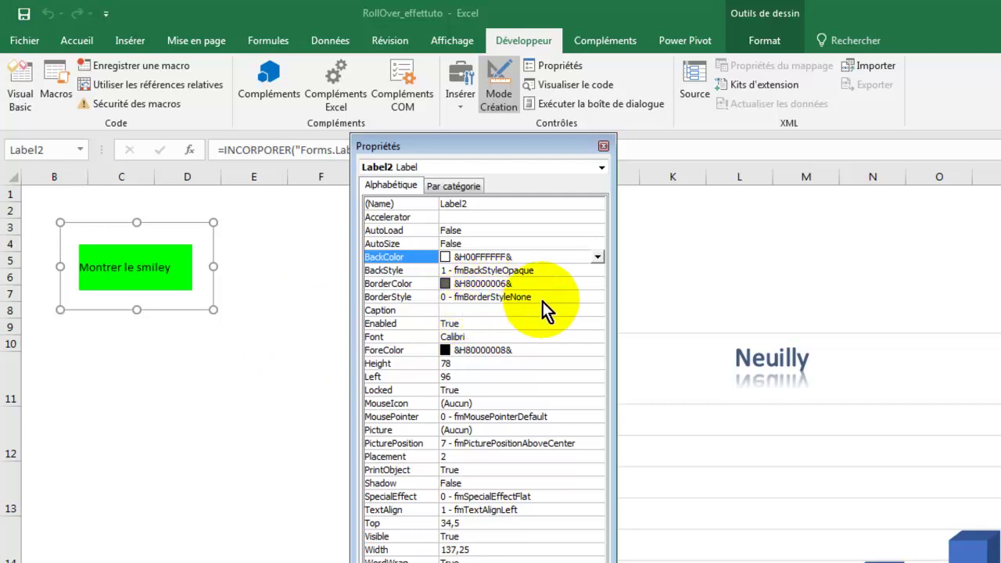
click(602, 146)
click(257, 404)
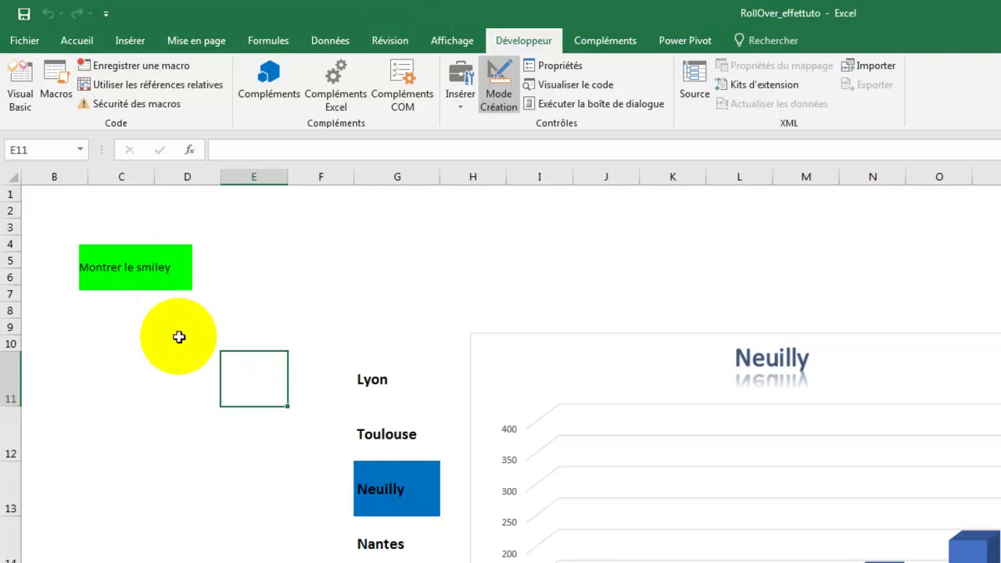
- Turn off Mode Création, check the smiley appears over the green label, and return to the VBA editor
click(489, 79)
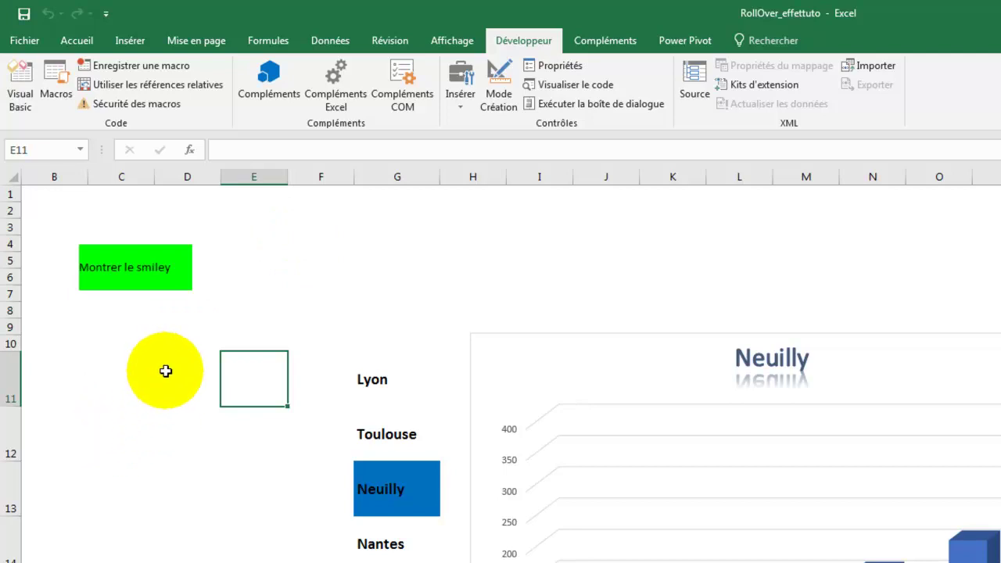
mouse_move(167, 281)
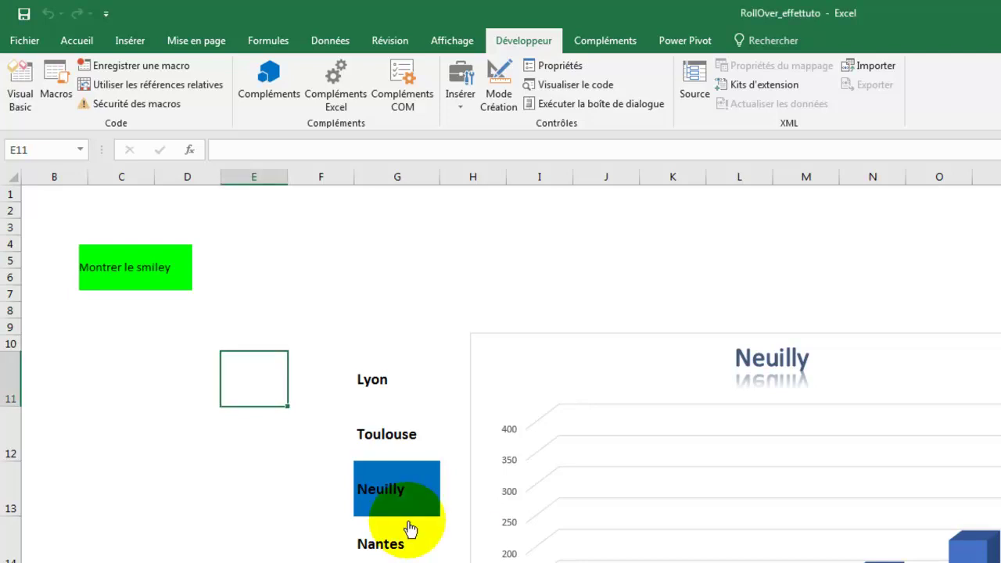
key(alt+F11)
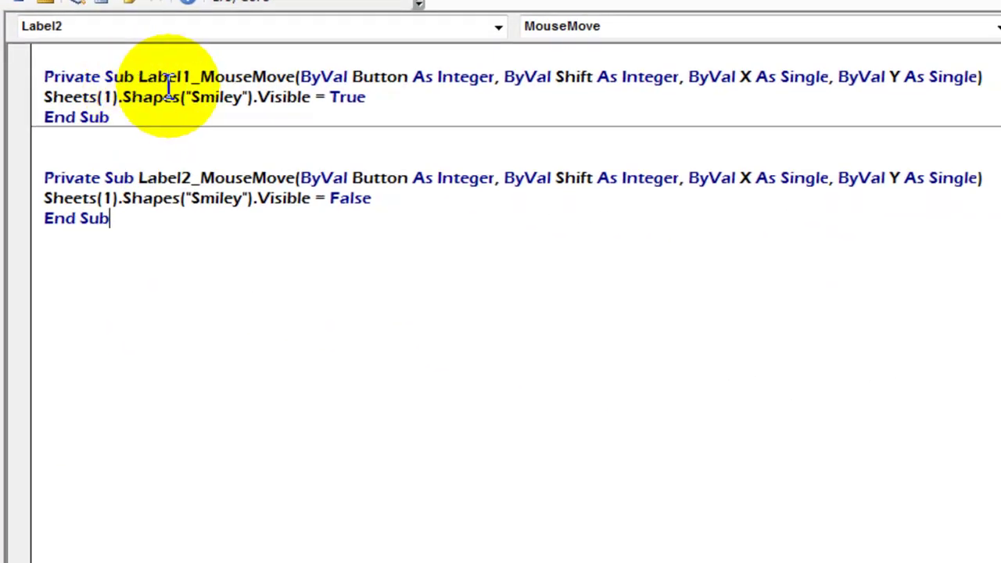
double_click(160, 78)
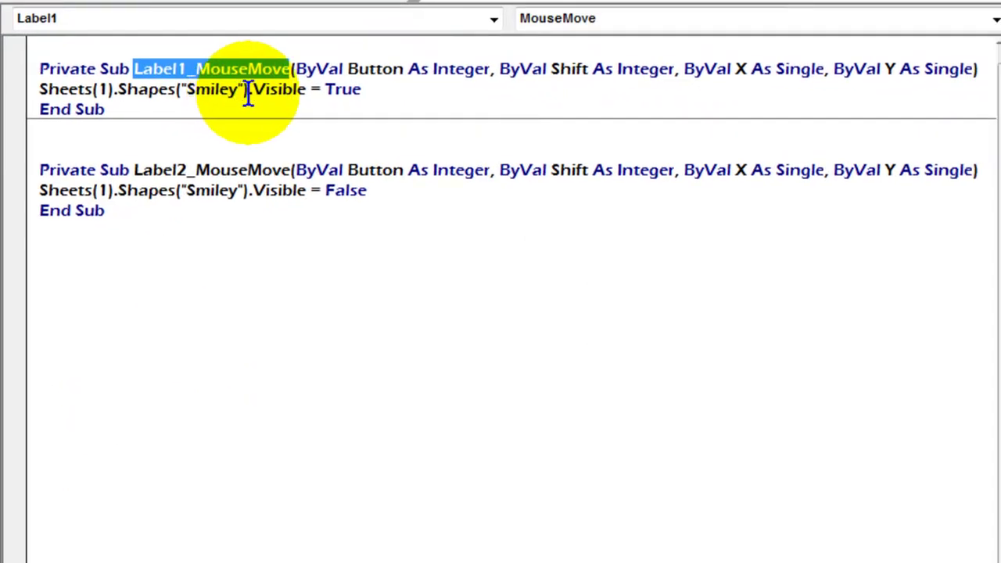
drag(247, 90, 297, 92)
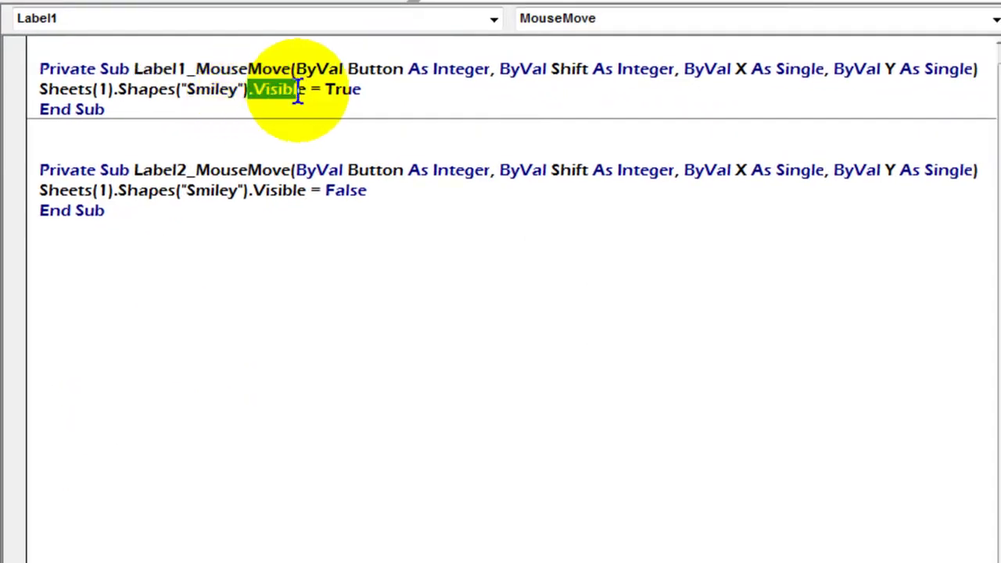
double_click(334, 90)
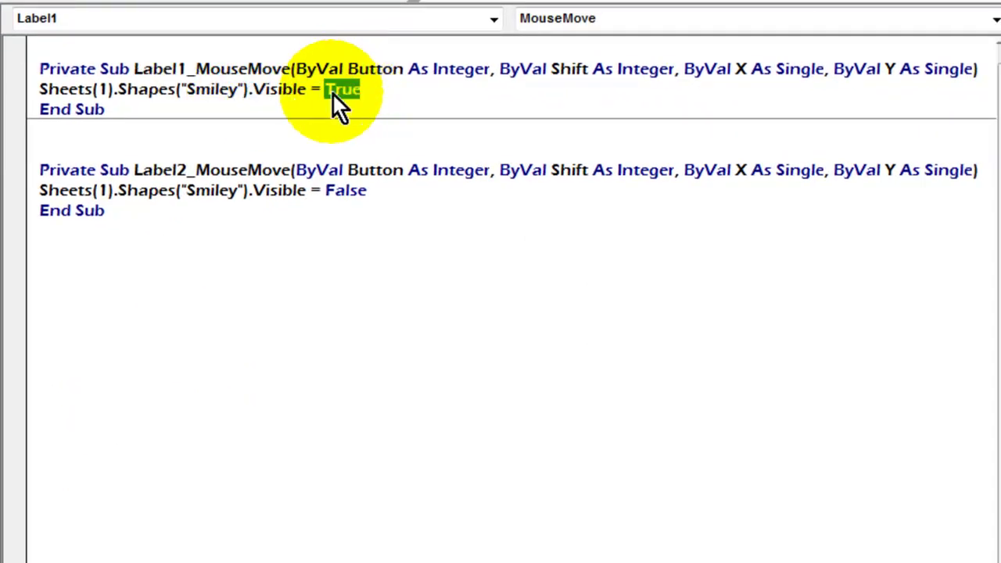
double_click(156, 170)
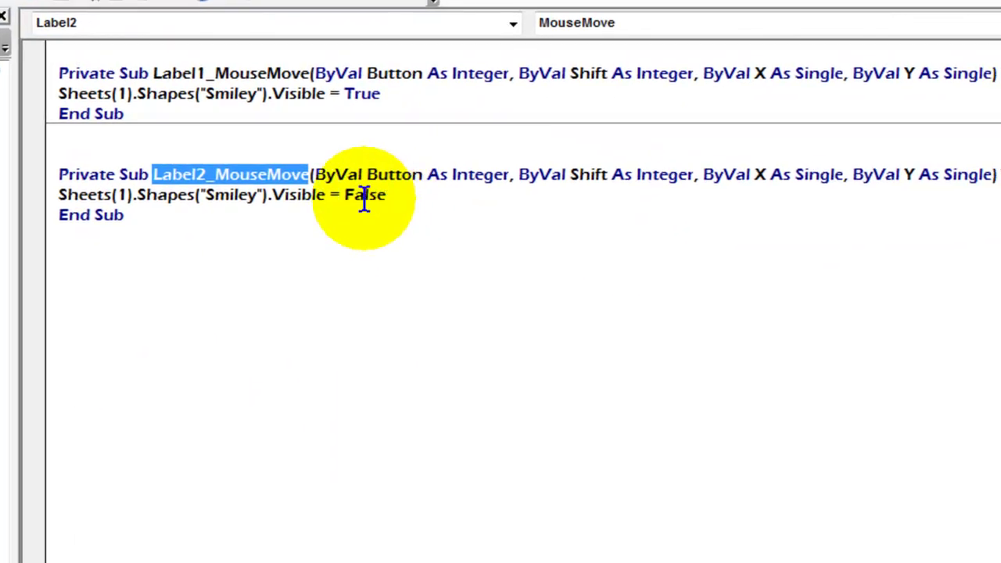
double_click(364, 195)
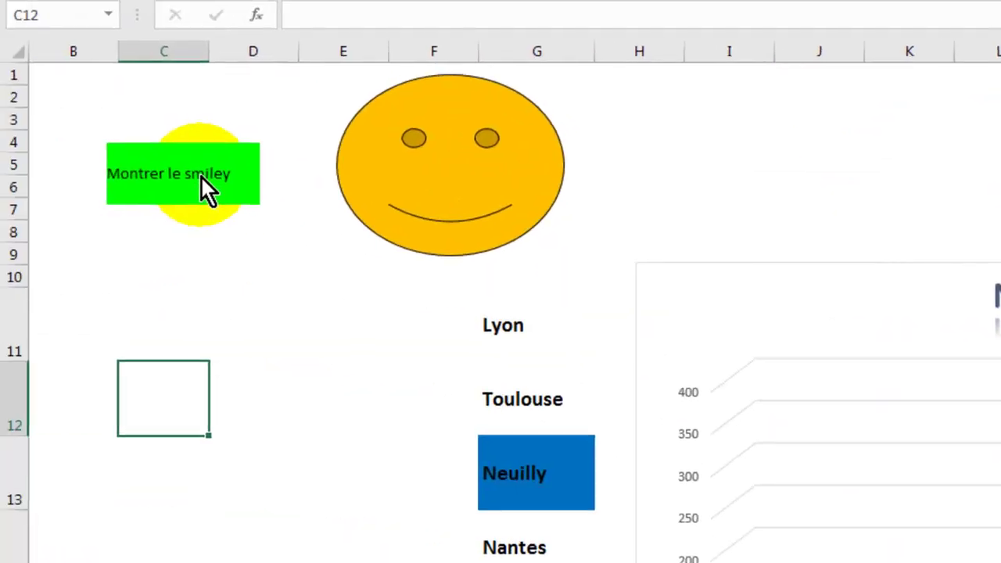
- Test the 'Montrer le smiley' button: the smiley shows over it and hides when leaving it
click(106, 273)
click(13, 278)
click(196, 184)
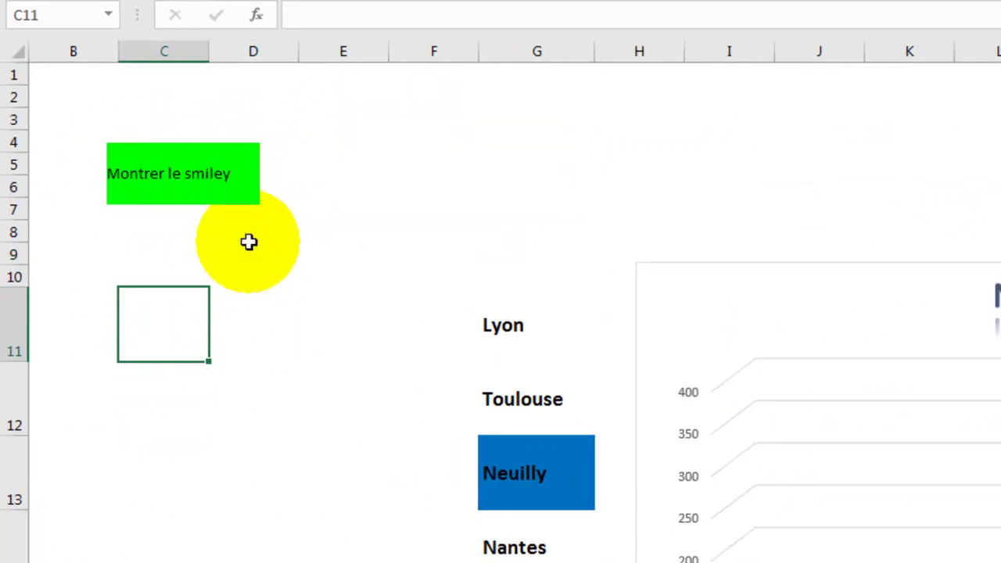
click(239, 172)
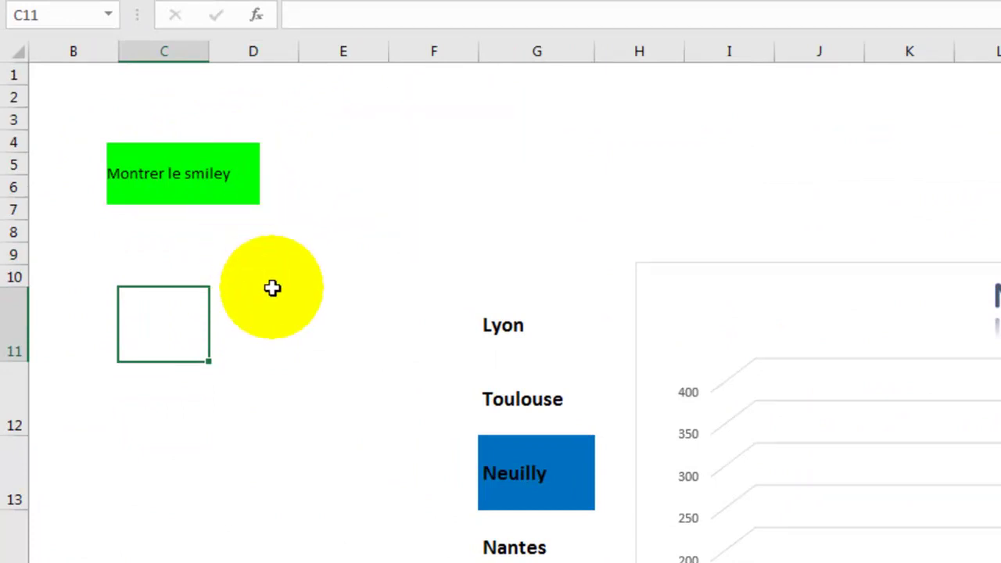
click(244, 172)
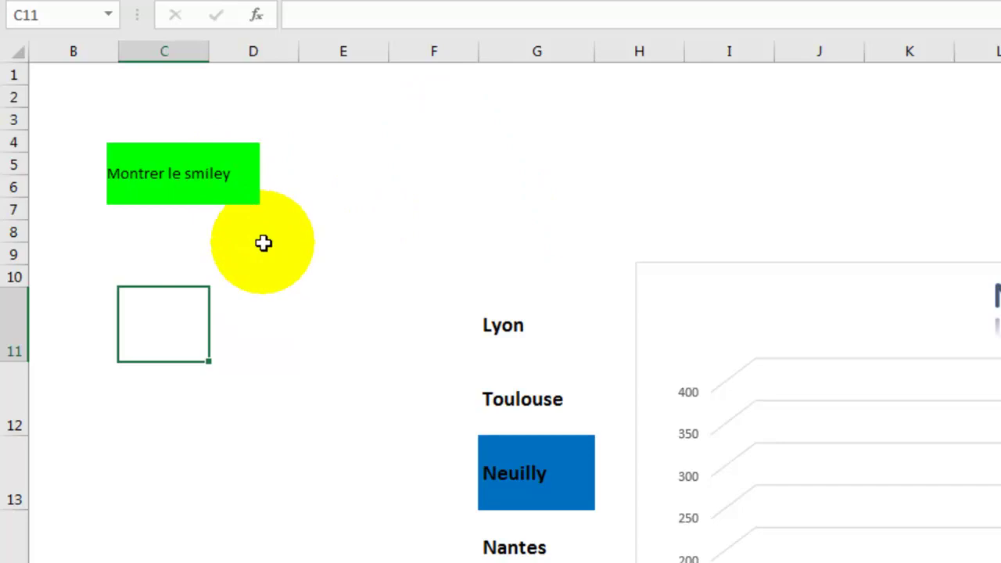
click(264, 248)
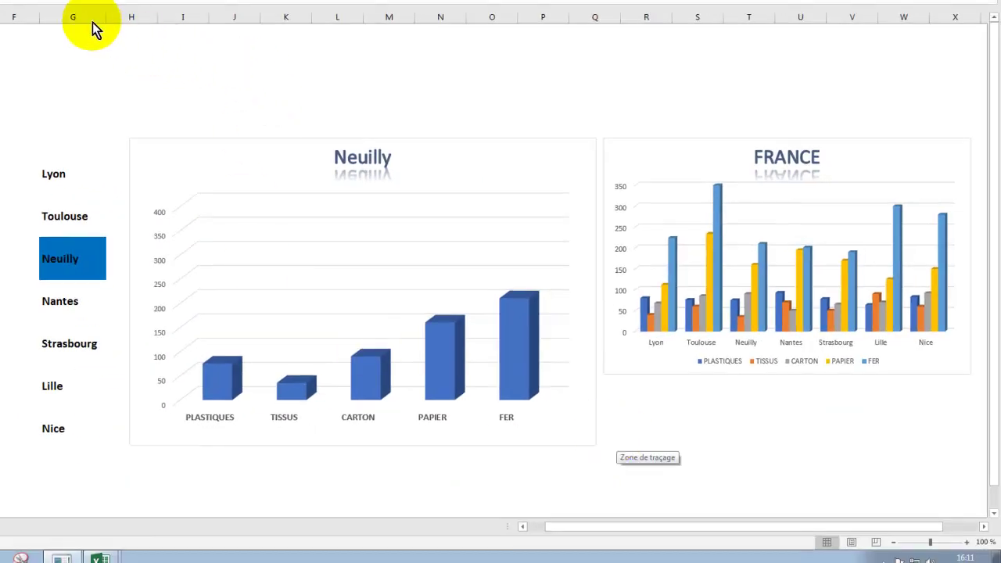
- Turn the hidden source data in G2:W9 black so it becomes readable
mouse_move(91, 36)
mouse_down()
mouse_move(835, 95)
mouse_move(839, 120)
mouse_up()
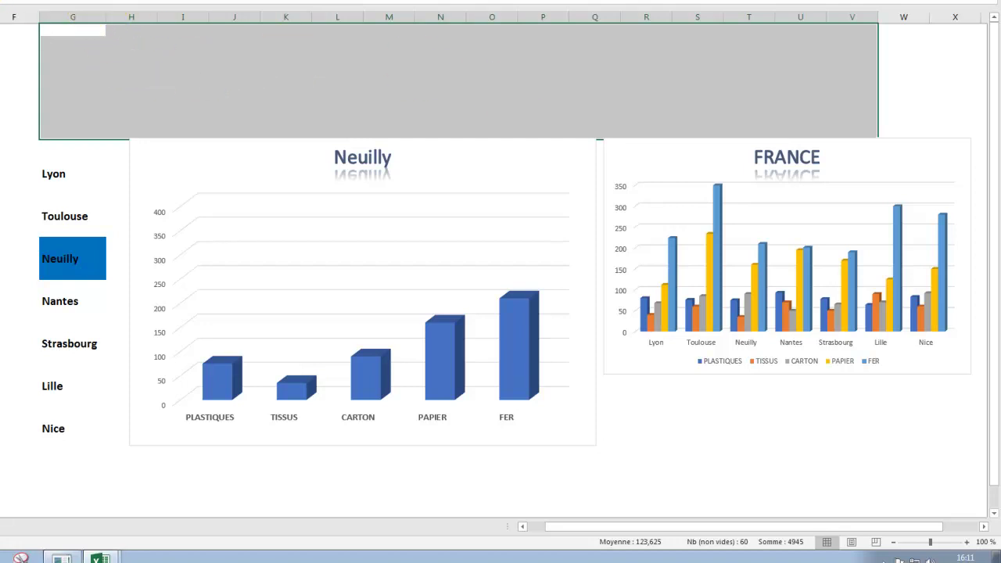
key(alt+h)
key(h)
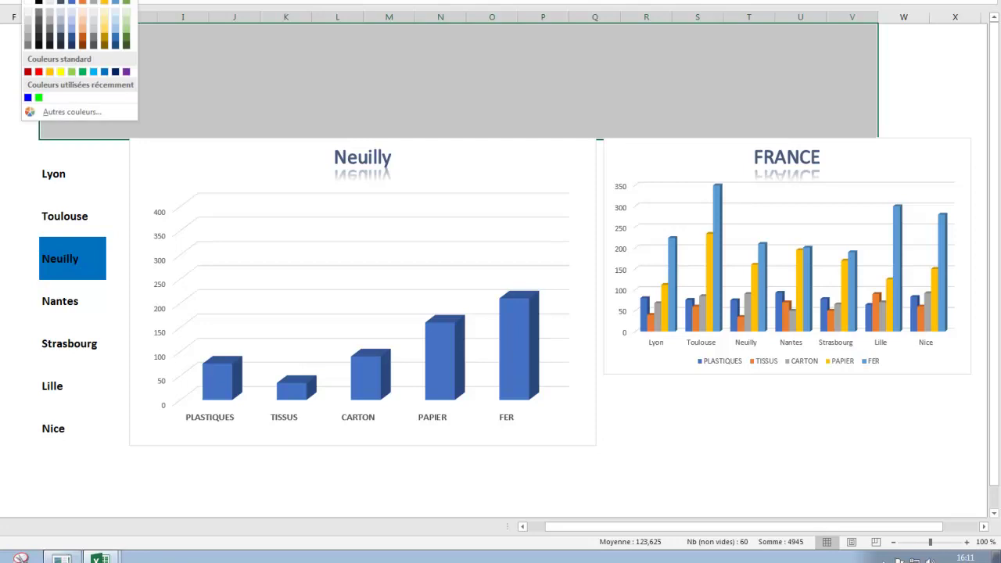
click(38, 2)
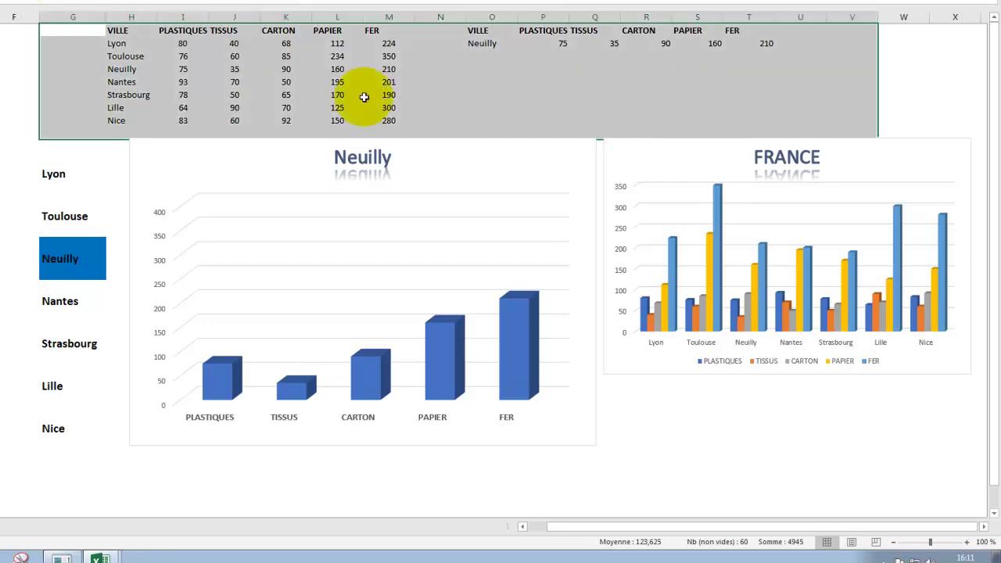
click(511, 85)
- Highlight the city source table and the city names Lyon through Nice
drag(125, 30, 371, 119)
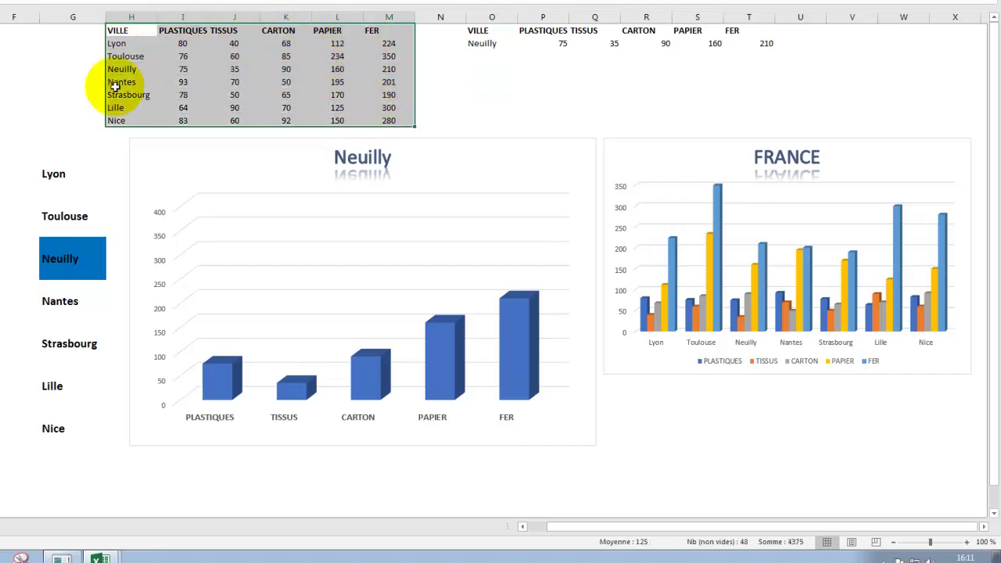
click(125, 43)
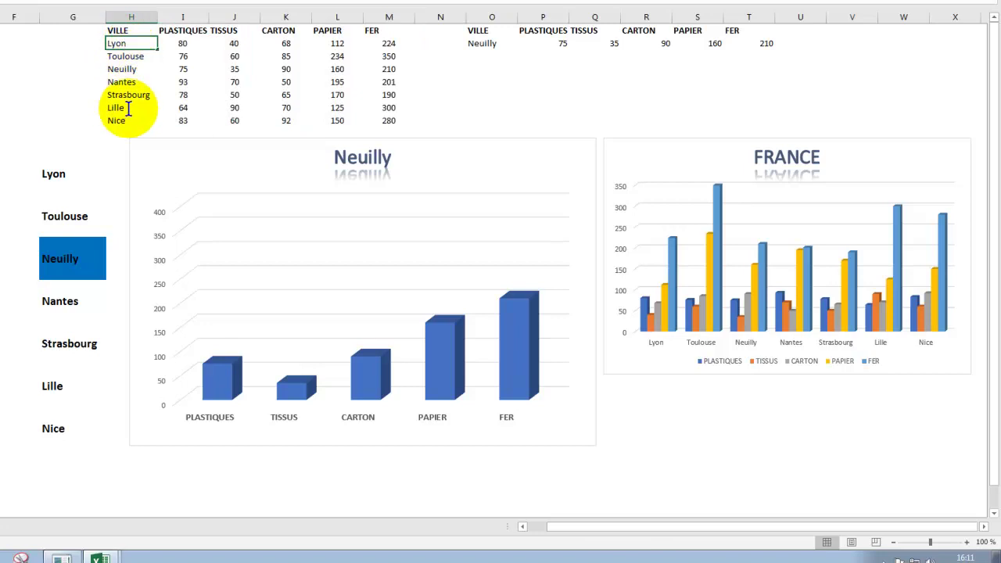
click(85, 69)
click(139, 45)
drag(138, 44, 133, 119)
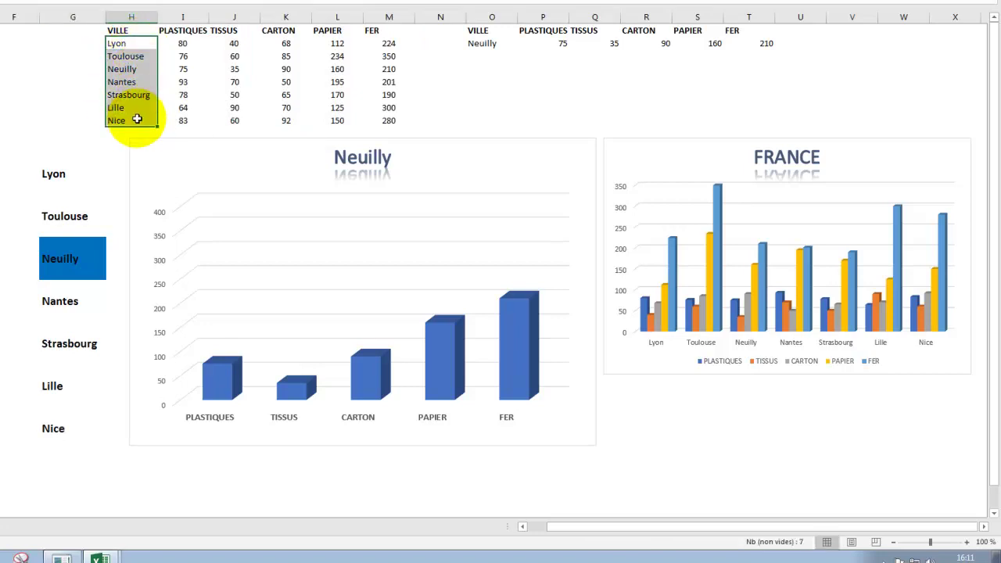
- Highlight the material headers PLASTIQUES to FER, all city quantities, and the Neuilly row table
click(188, 31)
drag(187, 32, 374, 32)
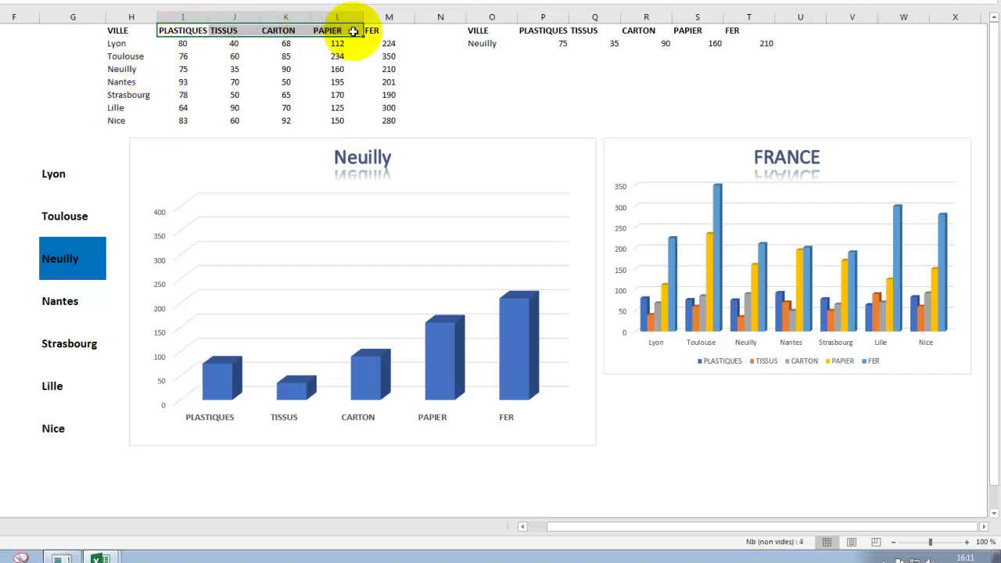
click(185, 44)
drag(185, 43, 376, 120)
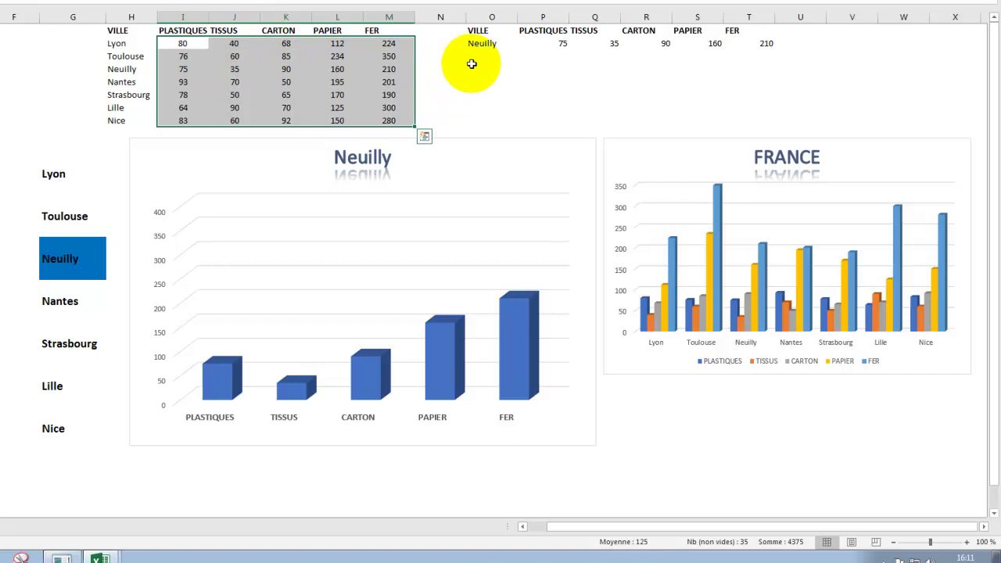
drag(480, 31, 741, 44)
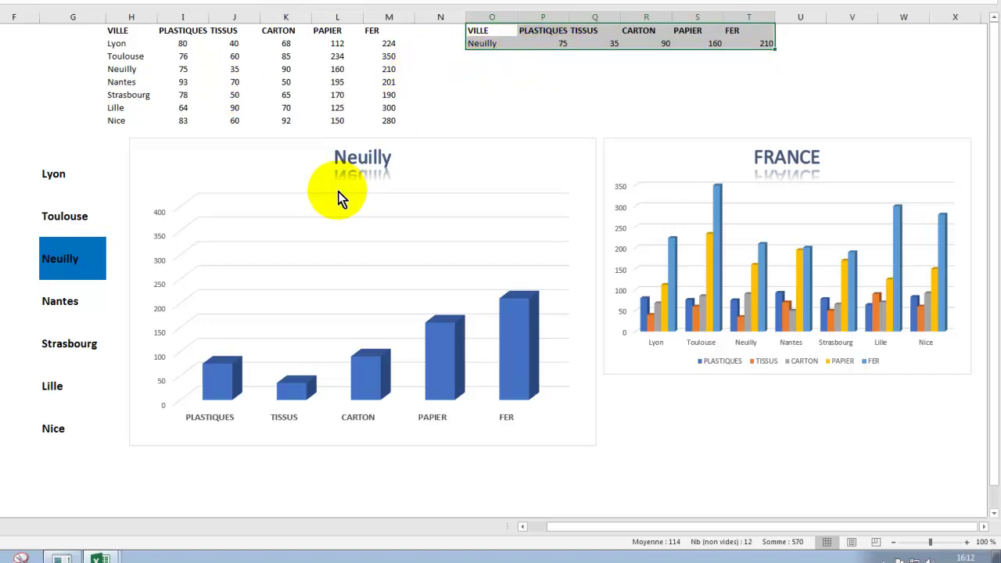
click(214, 151)
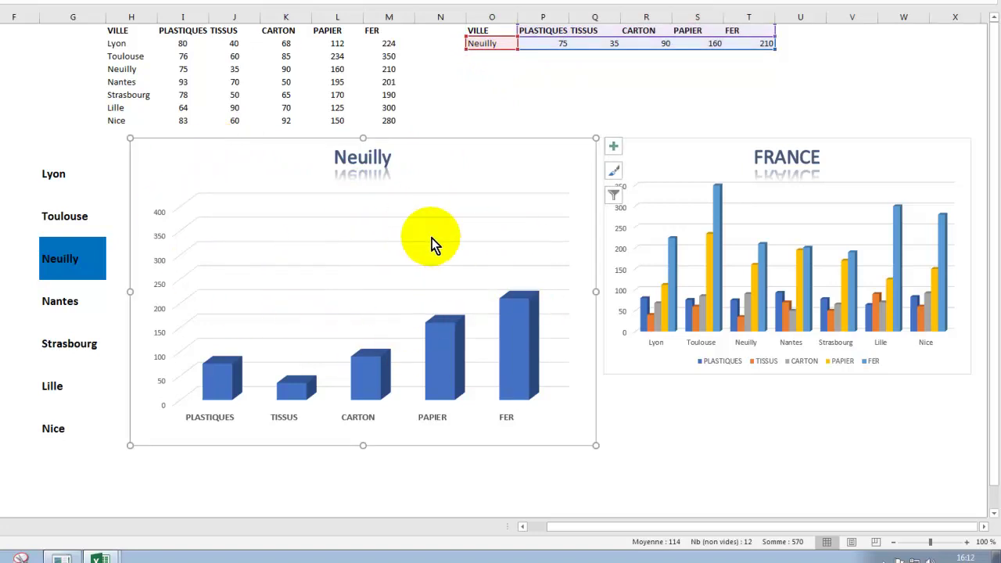
click(714, 156)
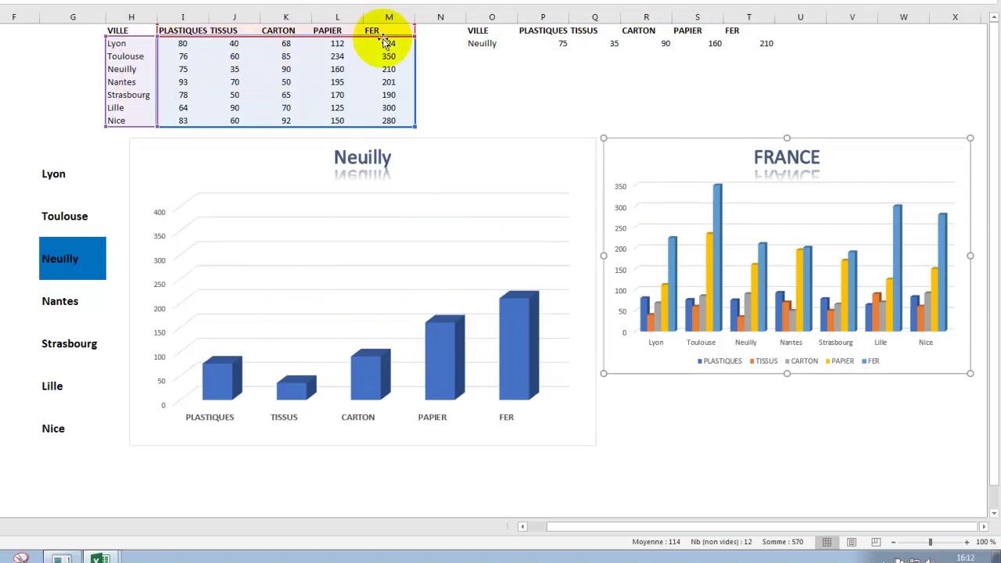
click(258, 154)
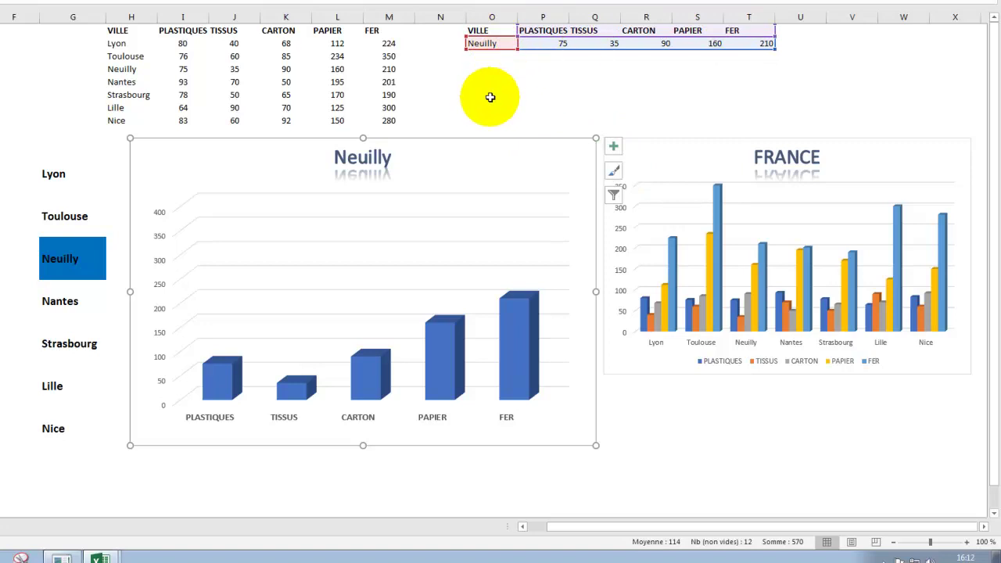
click(496, 83)
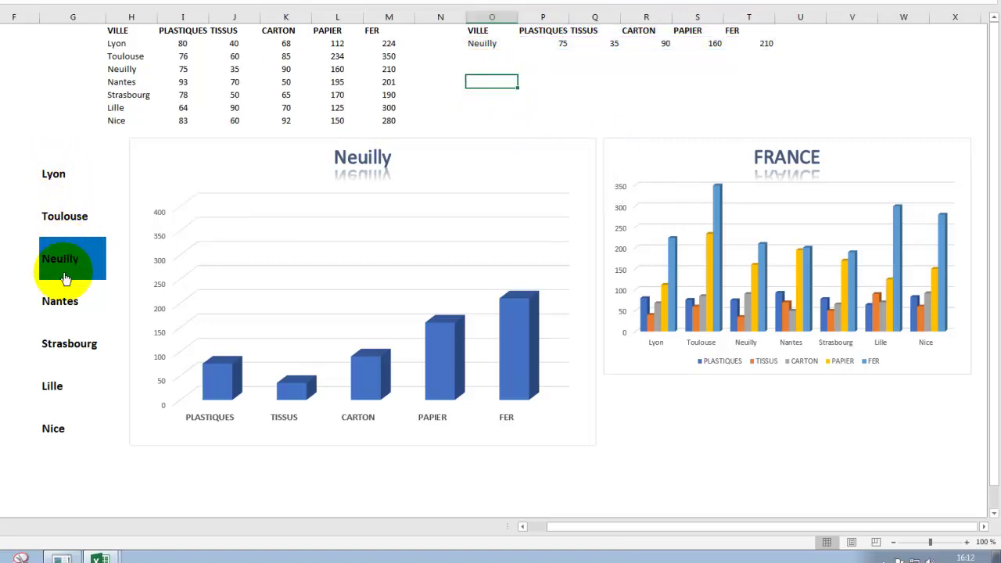
click(122, 47)
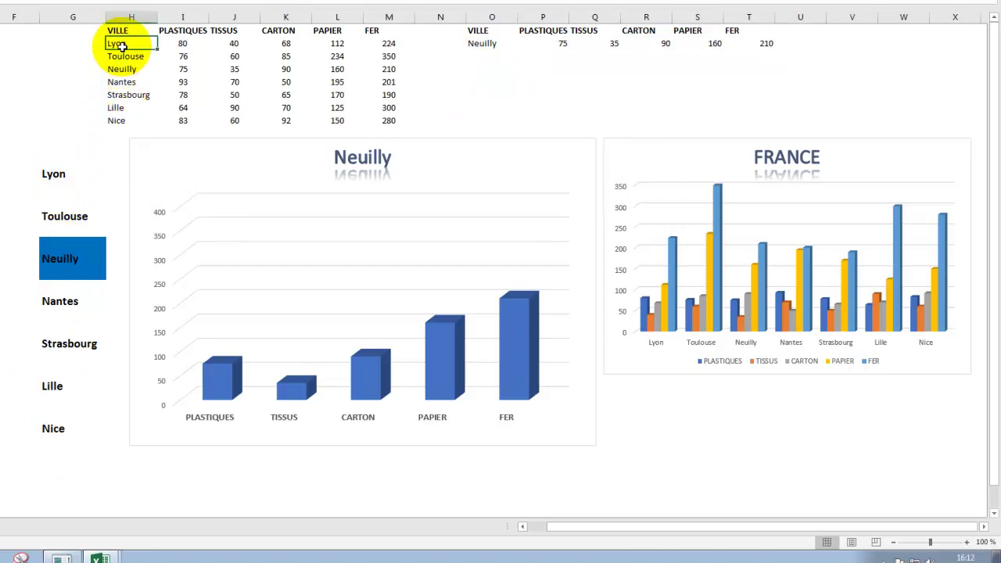
drag(121, 47, 123, 122)
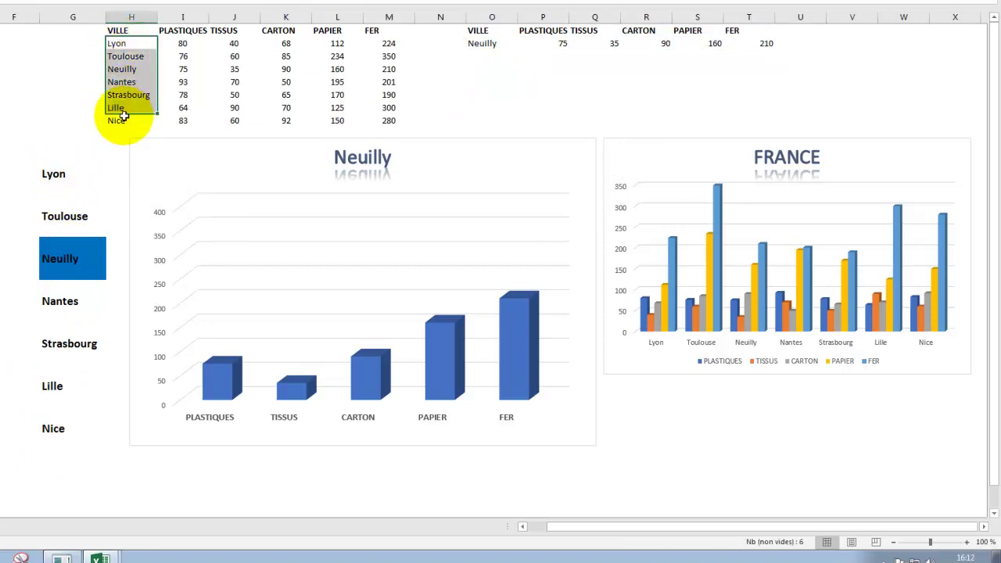
click(74, 187)
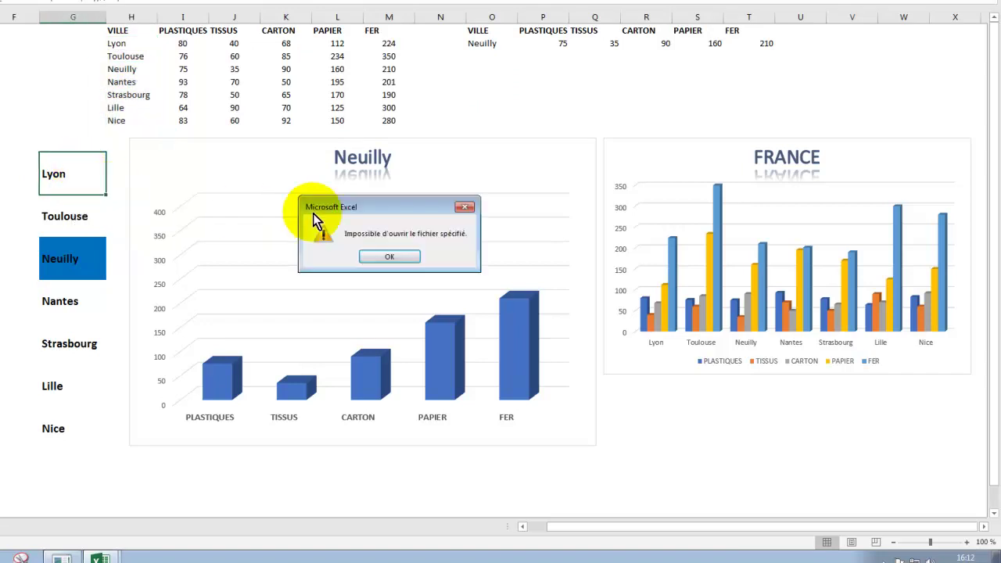
click(383, 256)
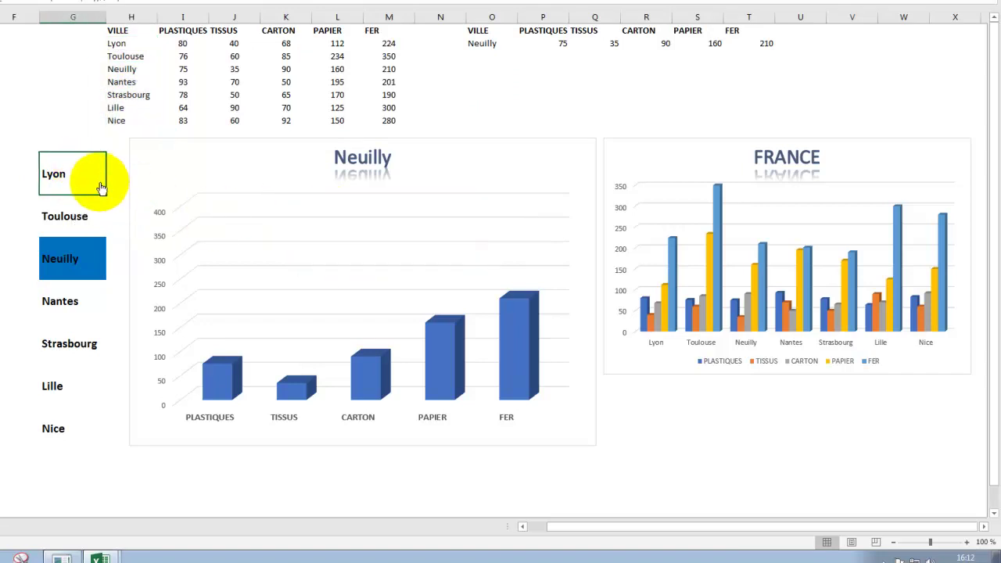
drag(101, 188, 73, 425)
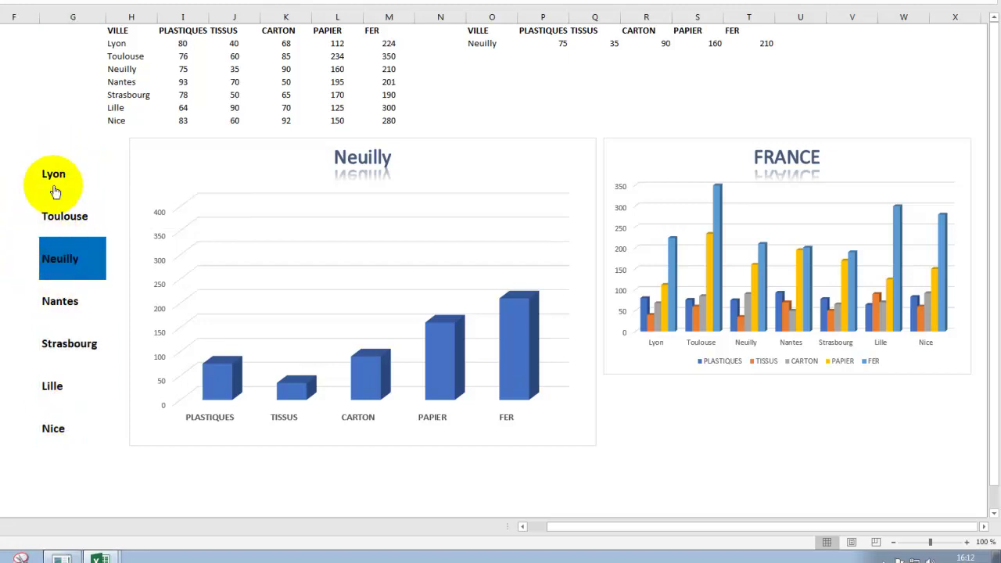
click(84, 277)
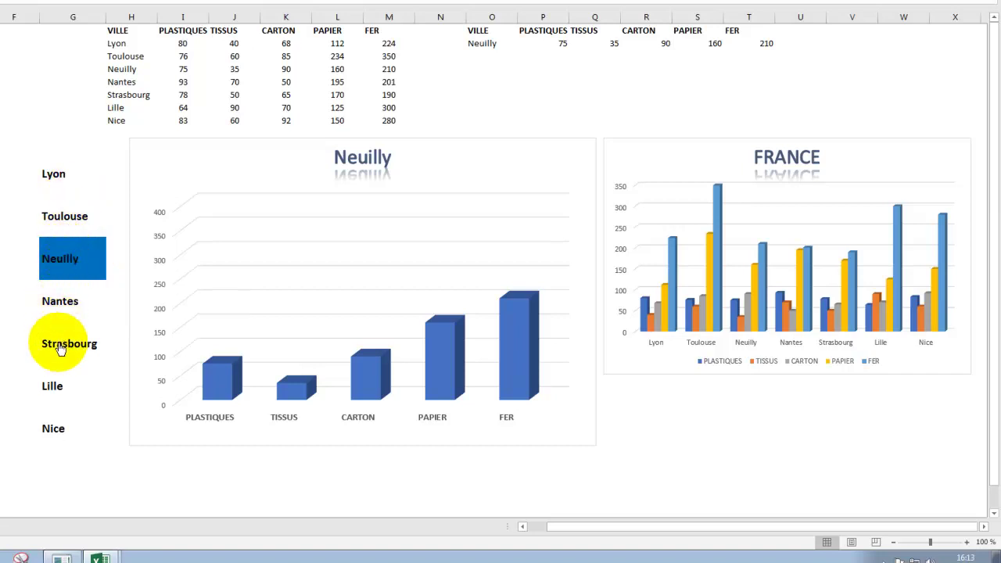
click(75, 263)
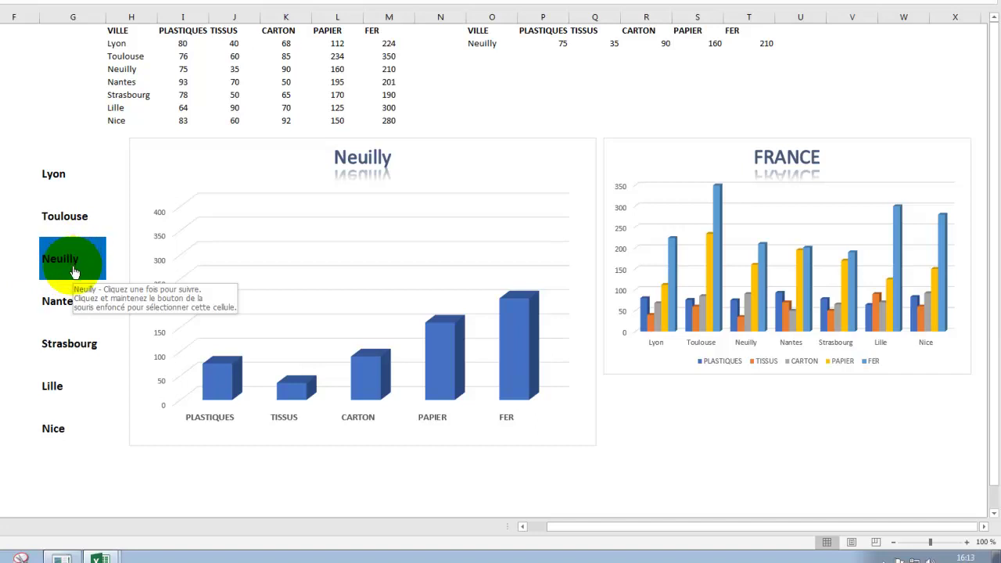
click(486, 43)
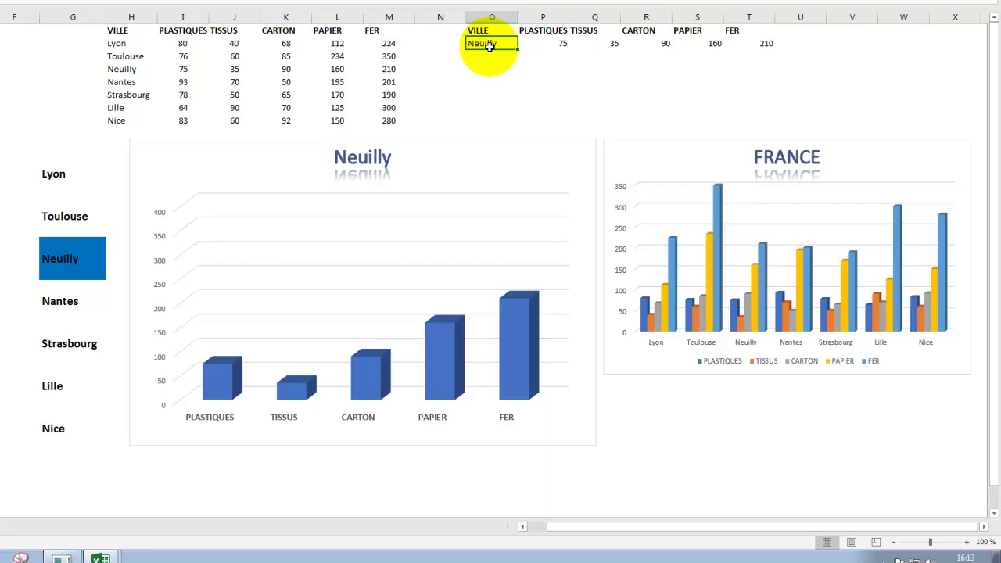
drag(549, 43, 772, 44)
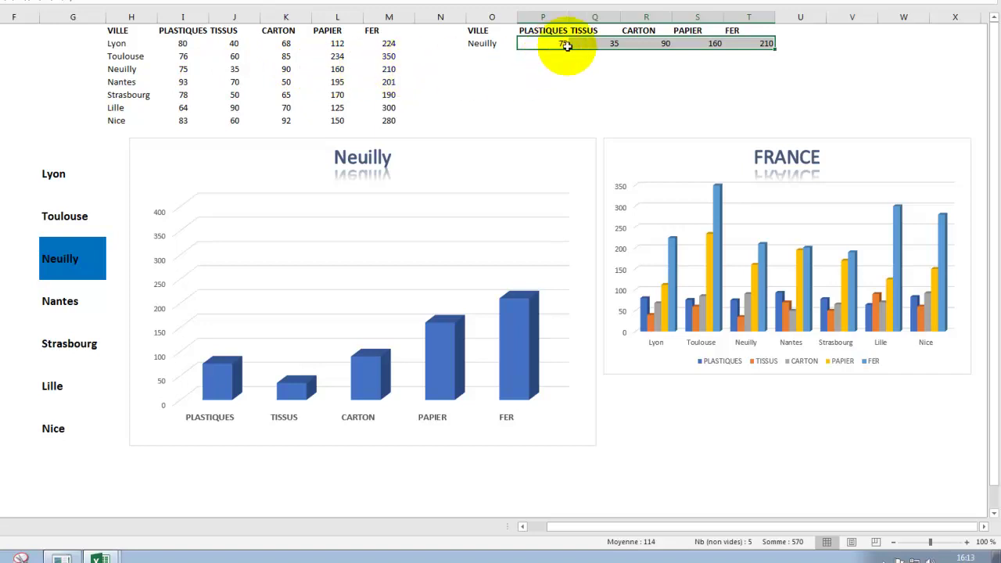
drag(557, 45, 766, 44)
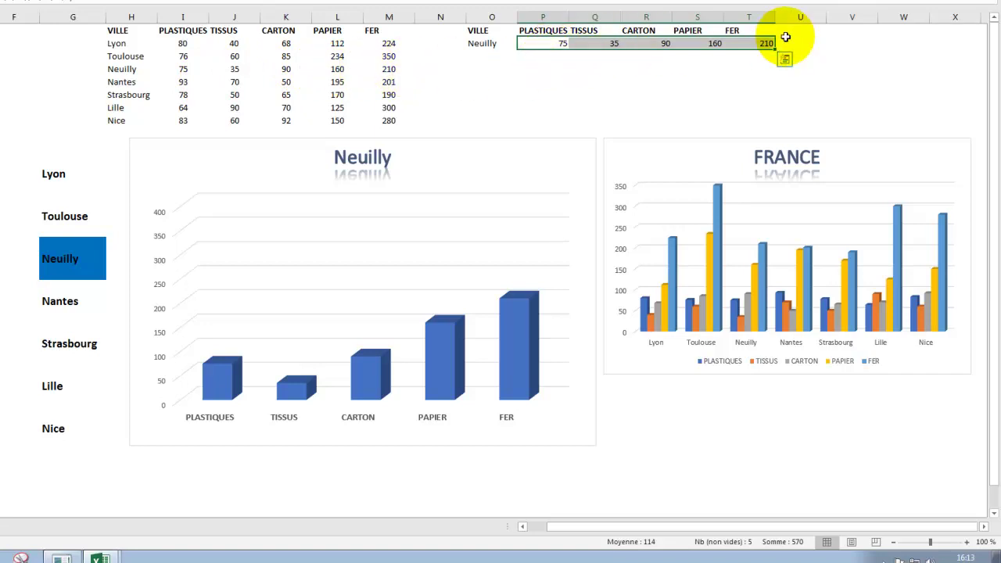
click(624, 81)
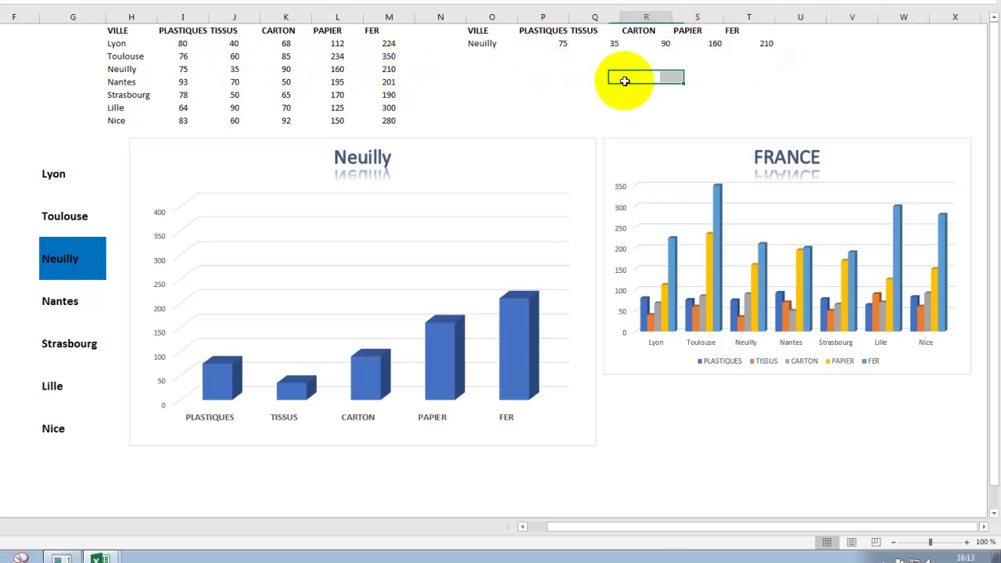
click(489, 48)
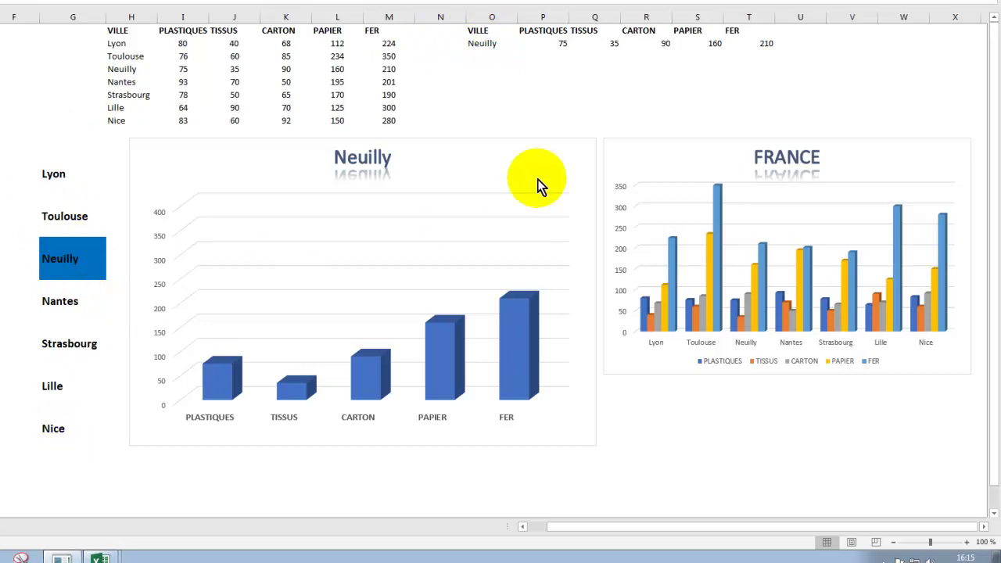
- Select cell O2, then start typing 'public function Valcell(' in a blank VBA module
click(491, 44)
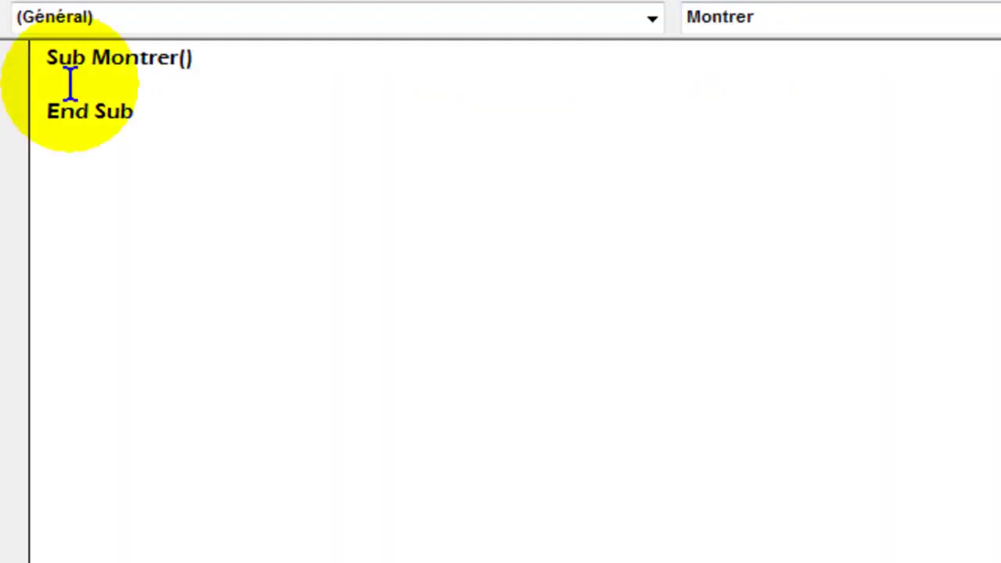
text(ublic function Valcell(nomcell)
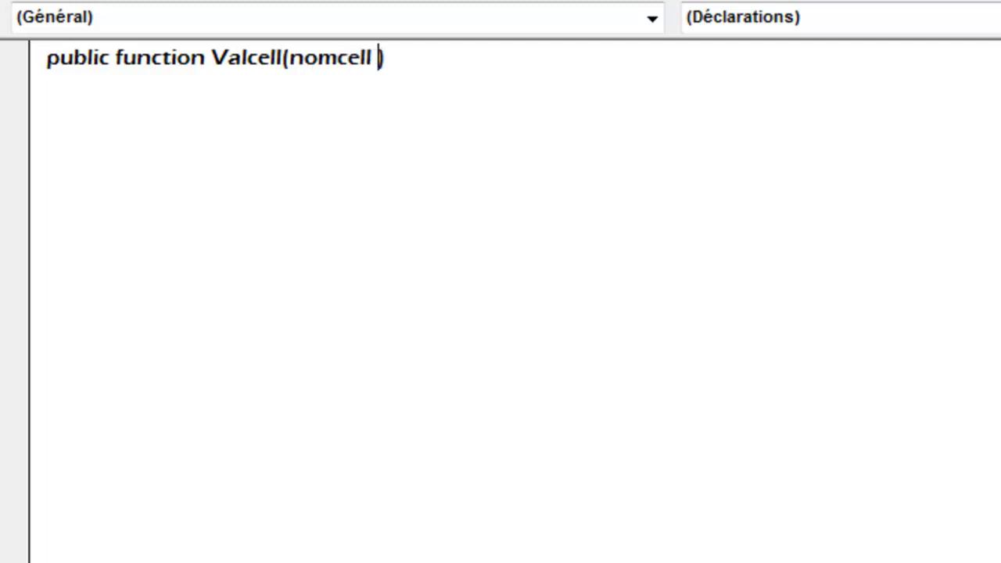
- Complete Valcell with parameter 'nomcell as range' and the body Range("Ref_cell").Value = nomcell.Value
text(range)
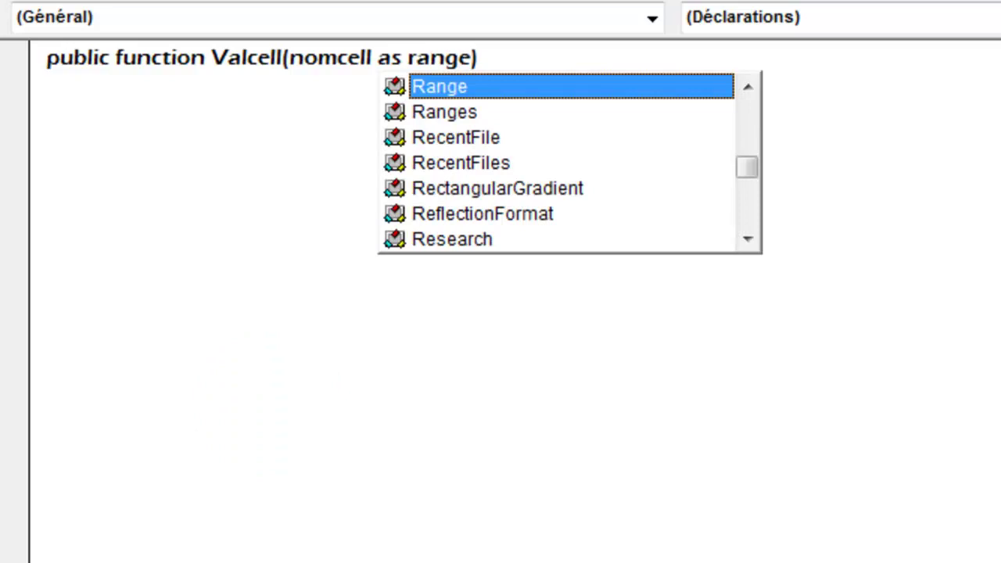
click(269, 403)
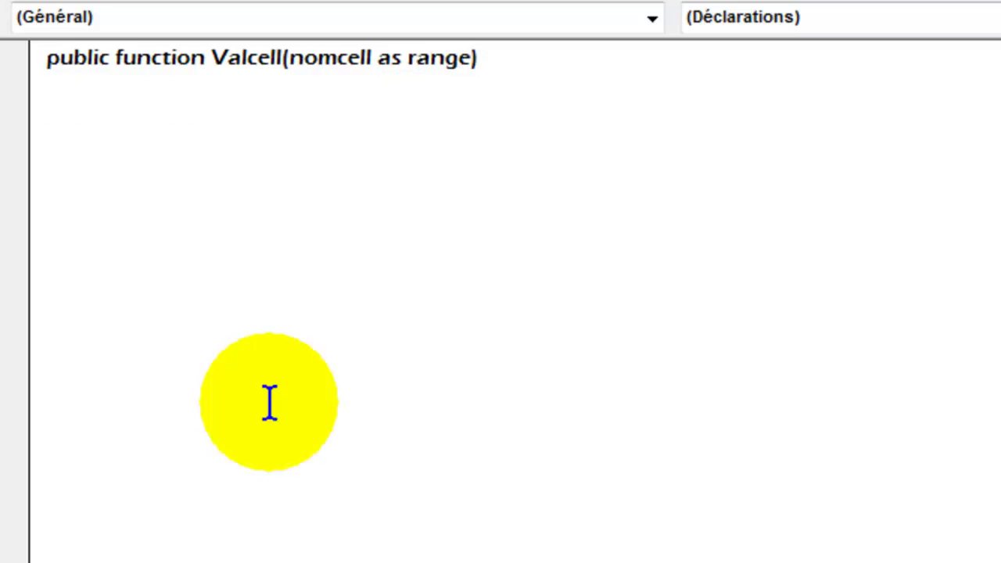
key(Return)
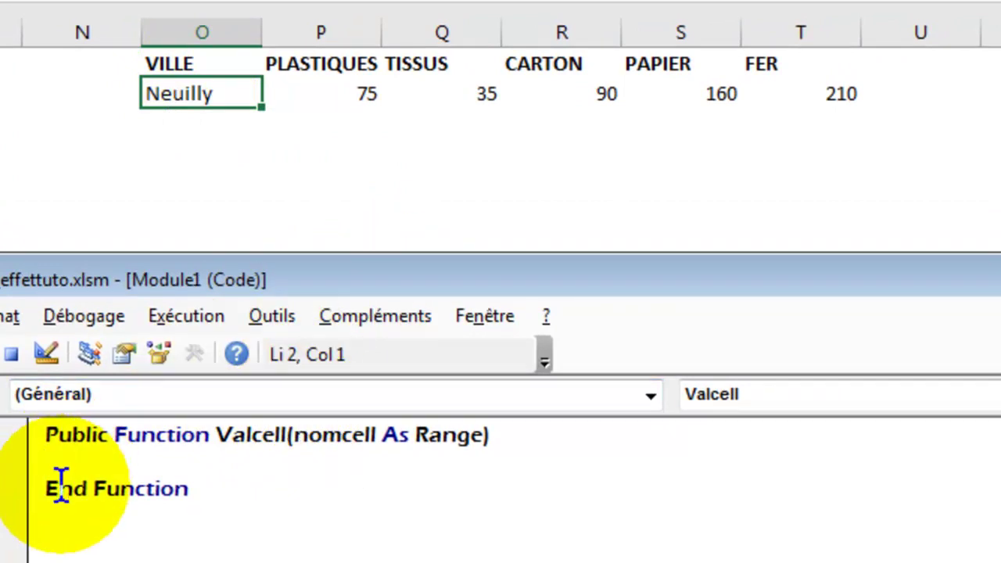
key(Return)
text(Range("Ref_cell").Value)
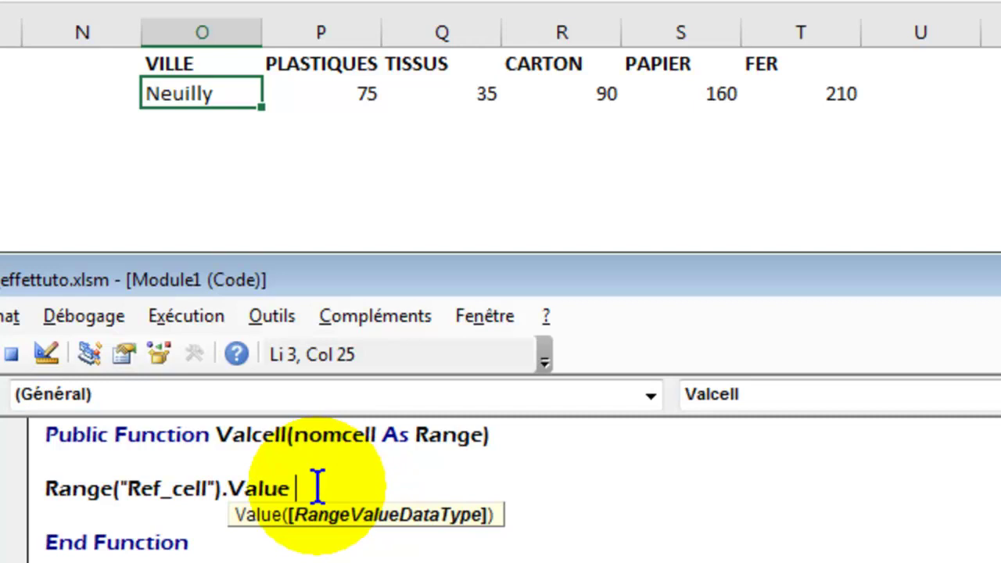
text(=nom)
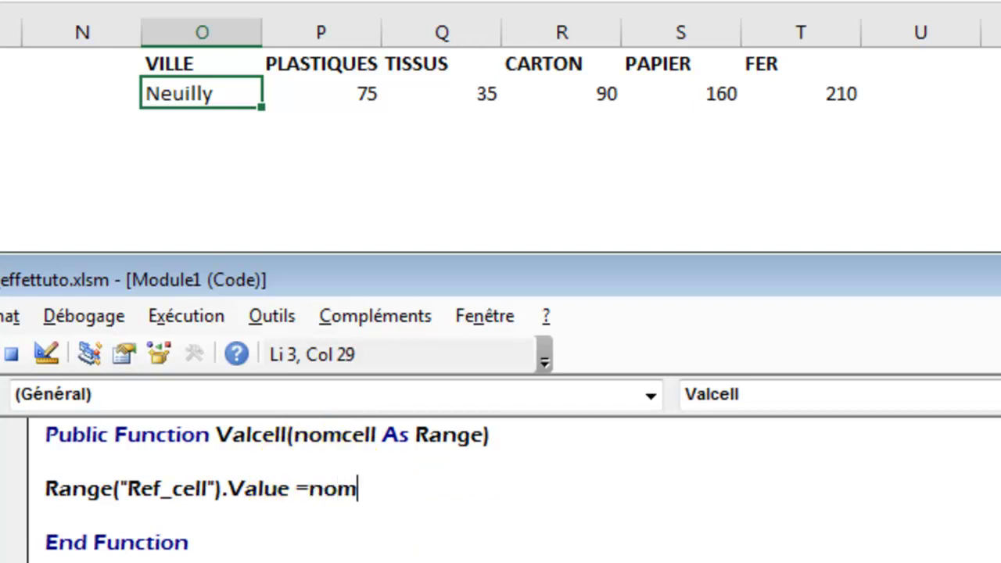
text(cell.)
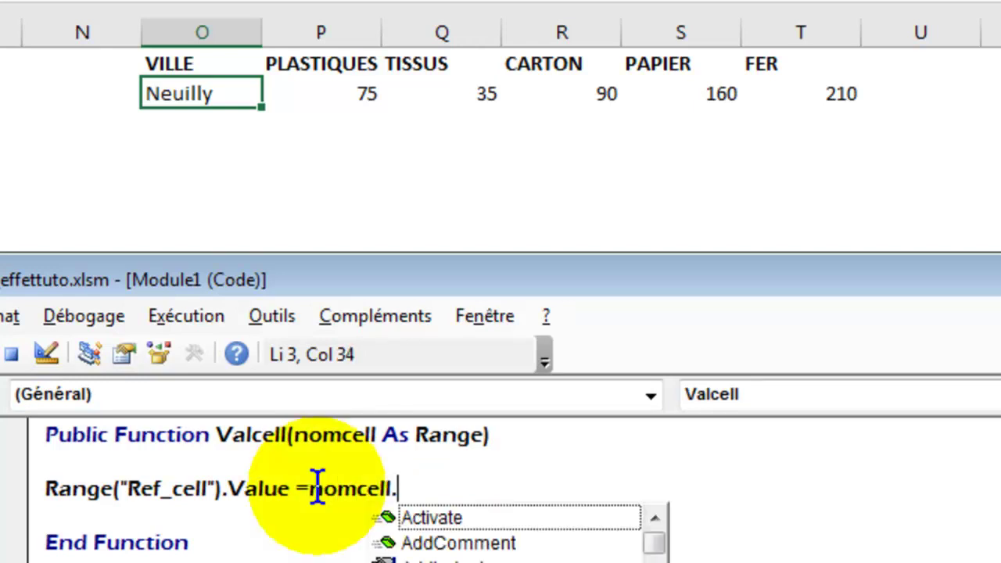
text(v)
text(alue)
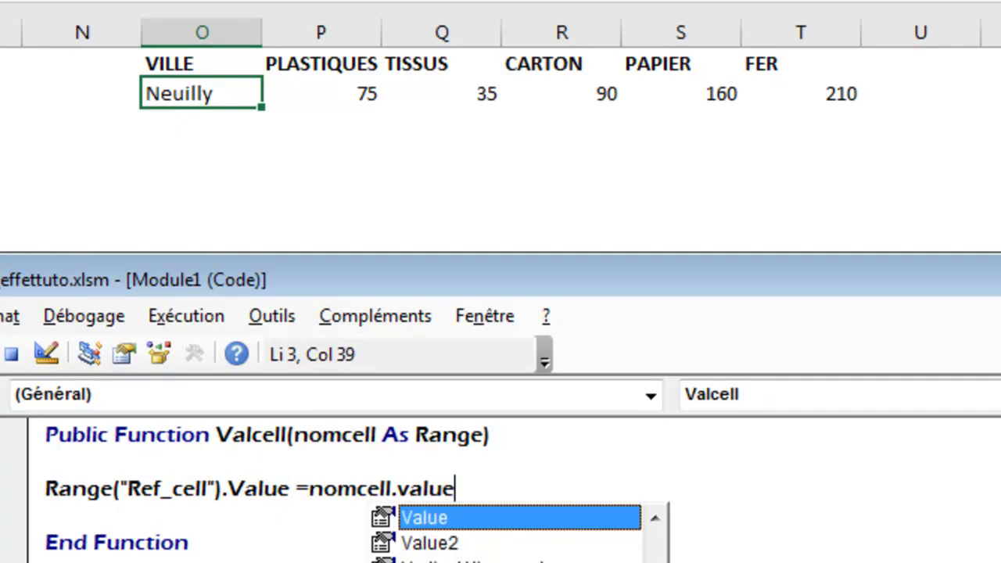
key(Tab)
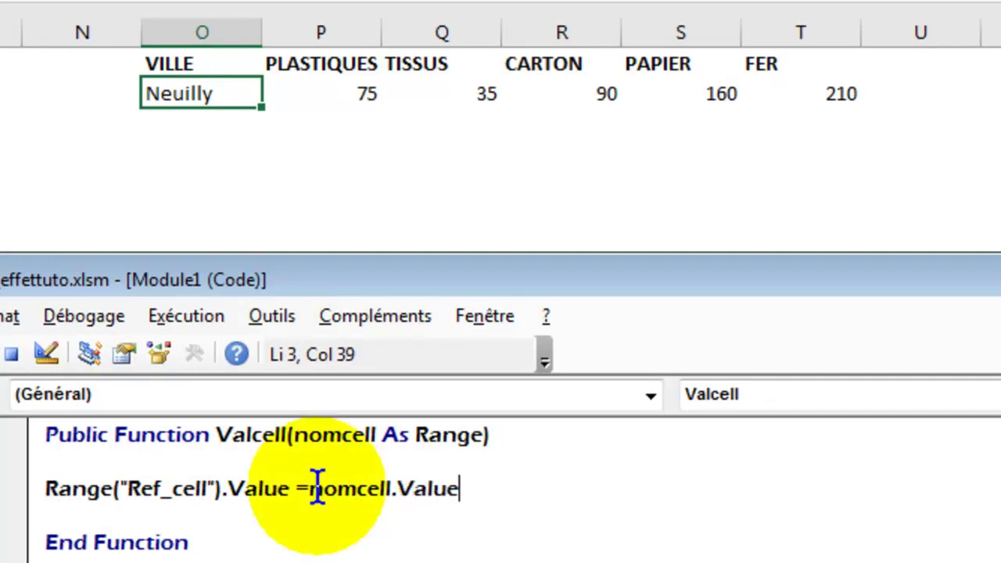
key(Down)
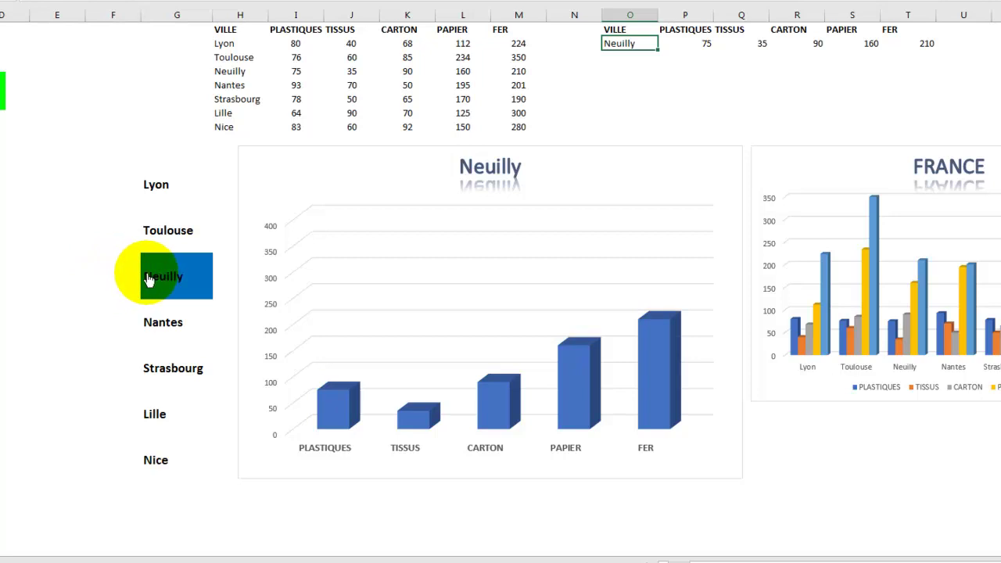
- Hover the city names Lyon through Nice, confirming each turns blue and switches the chart, ending on Nice
click(158, 232)
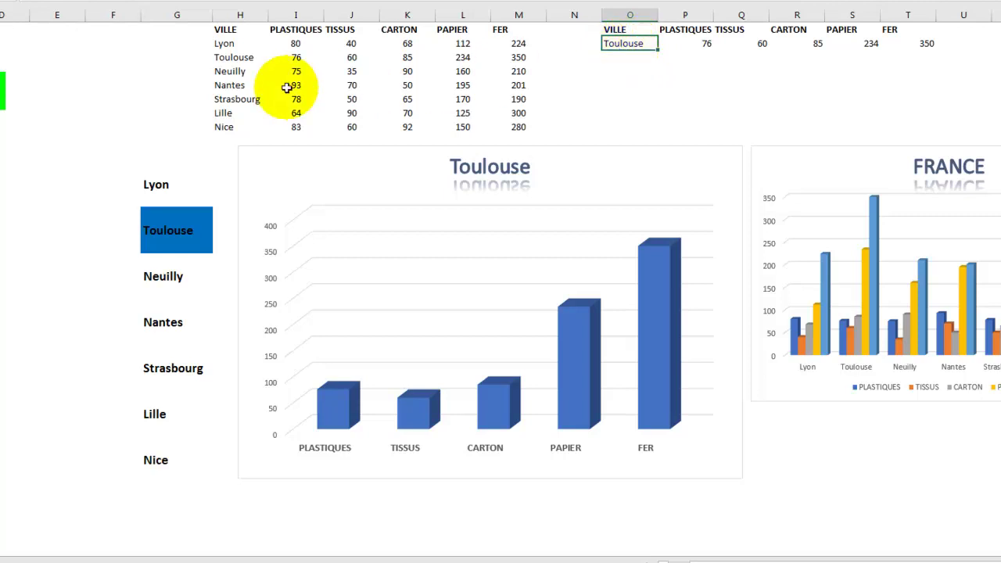
click(149, 185)
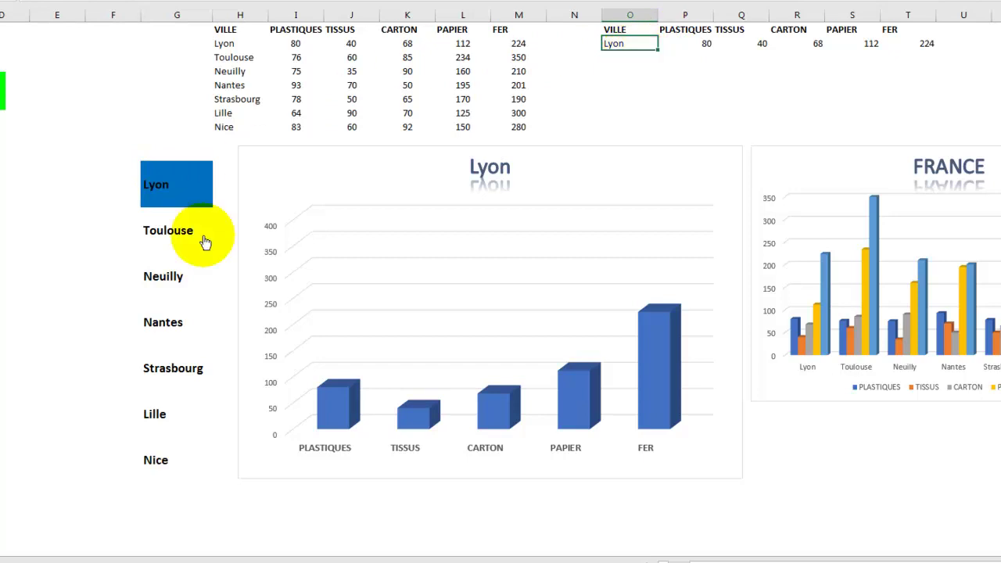
click(168, 231)
click(163, 322)
click(157, 415)
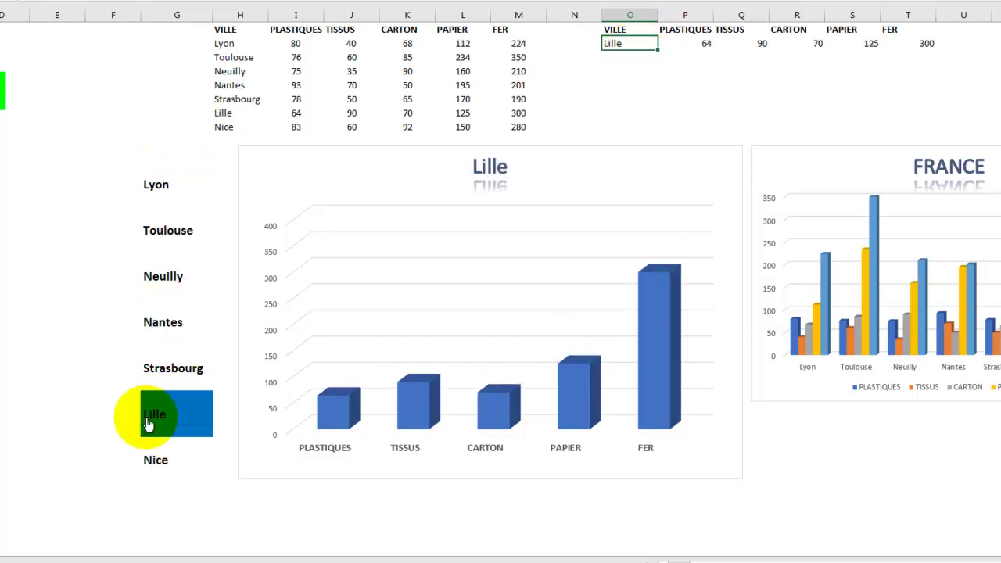
click(148, 460)
click(150, 322)
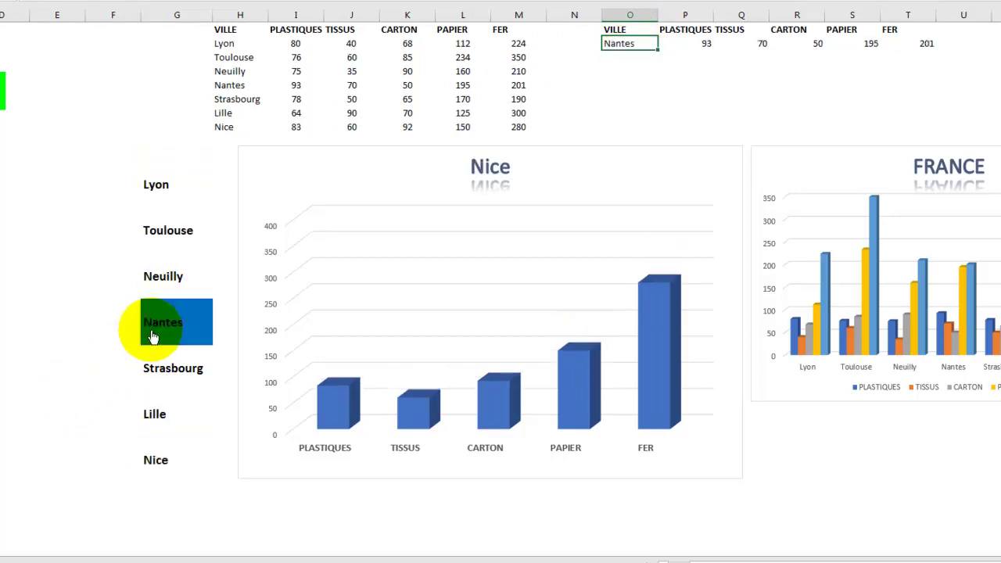
click(150, 368)
click(156, 276)
click(166, 229)
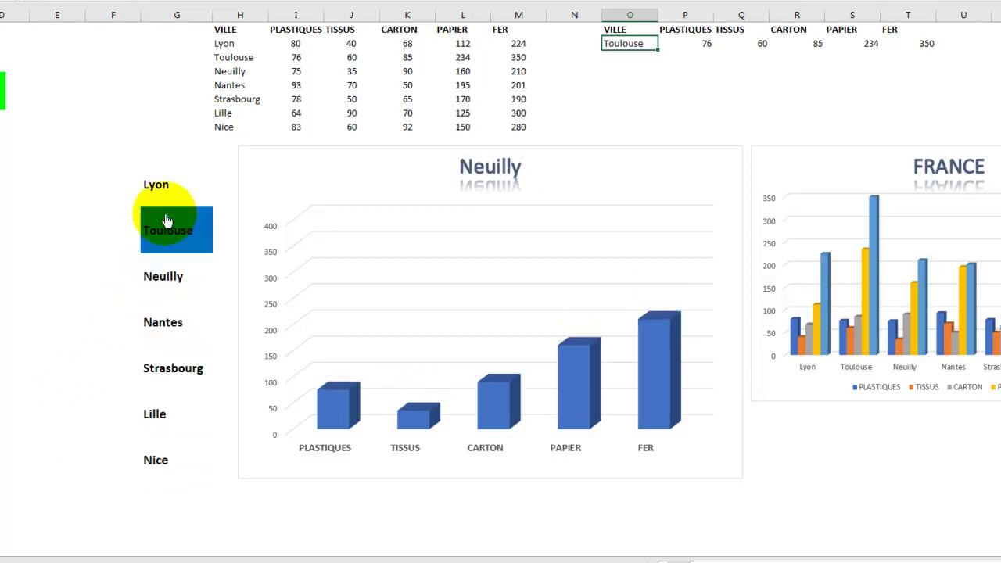
click(162, 182)
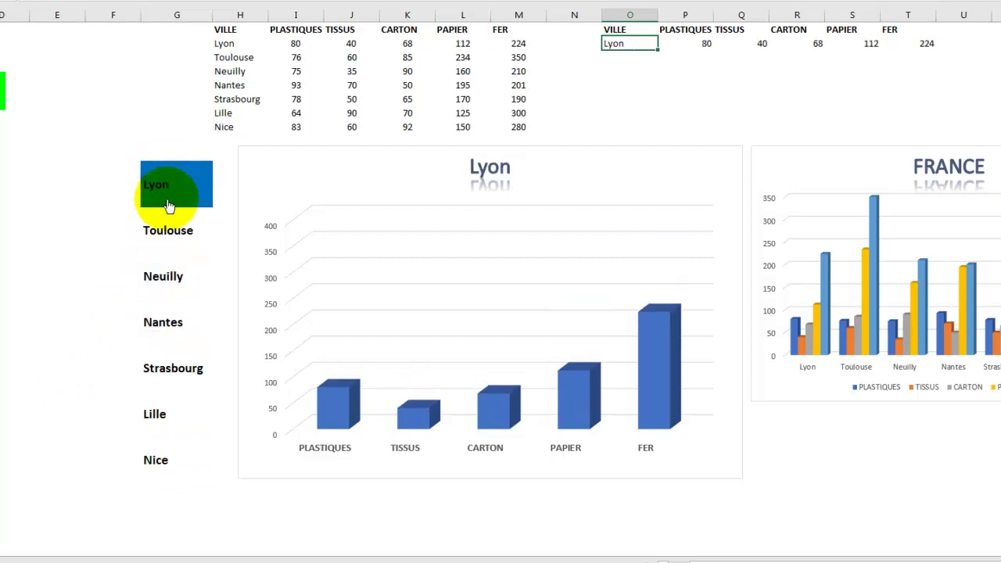
click(147, 223)
click(161, 187)
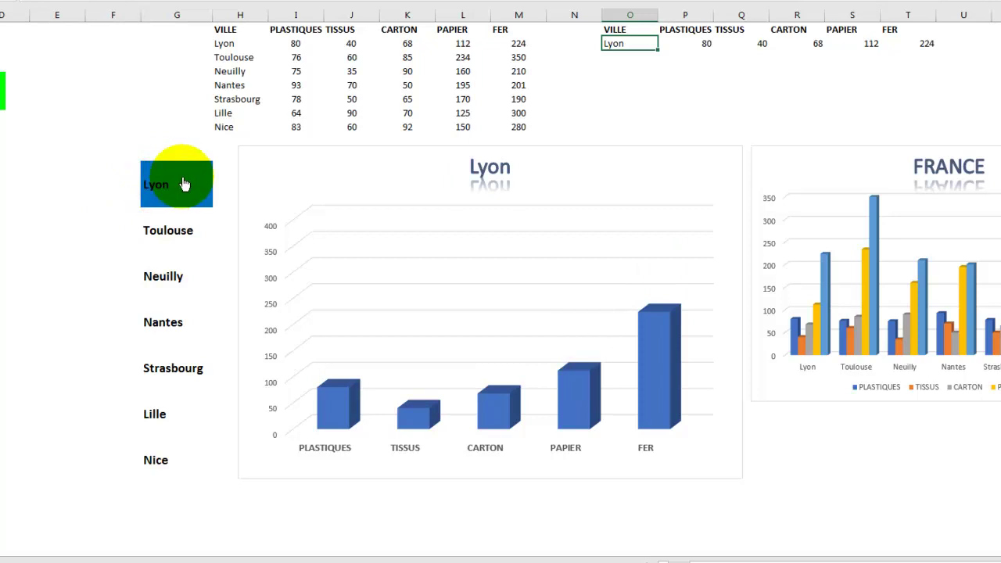
click(188, 234)
click(188, 185)
click(180, 252)
click(166, 274)
click(161, 319)
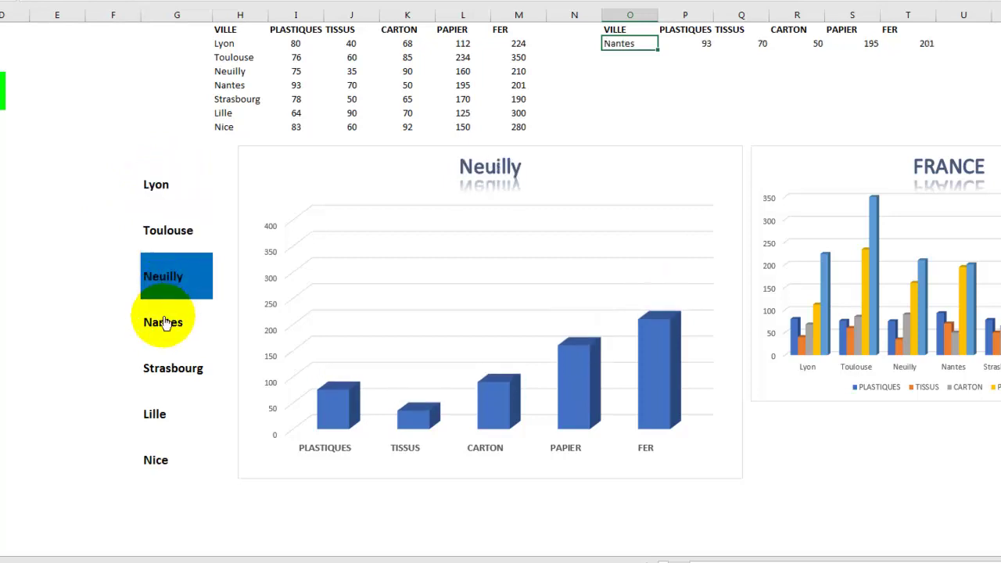
click(156, 283)
click(173, 213)
click(172, 194)
click(172, 266)
click(170, 332)
click(165, 373)
click(162, 434)
click(161, 463)
click(161, 415)
click(164, 366)
click(161, 229)
click(166, 195)
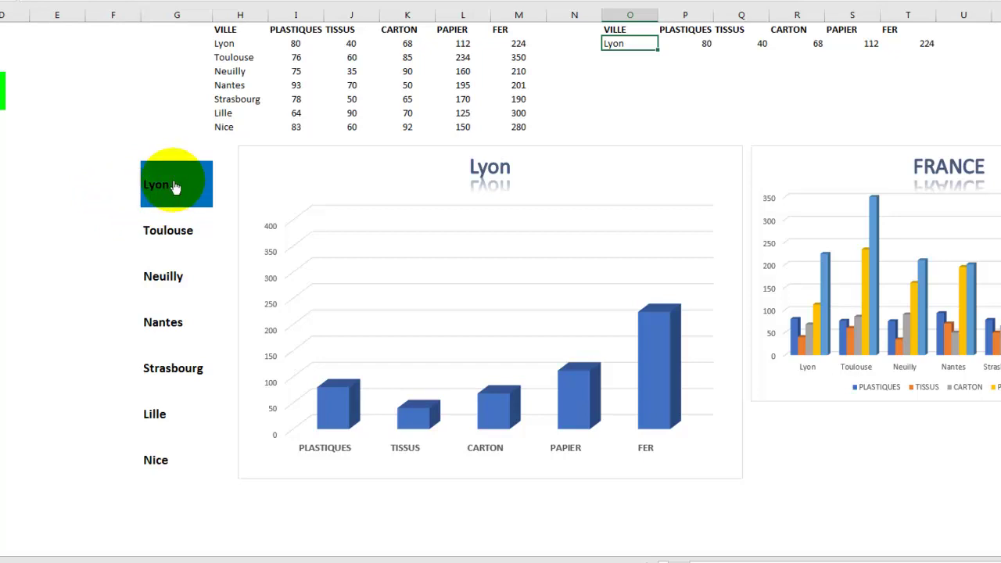
click(165, 230)
click(168, 469)
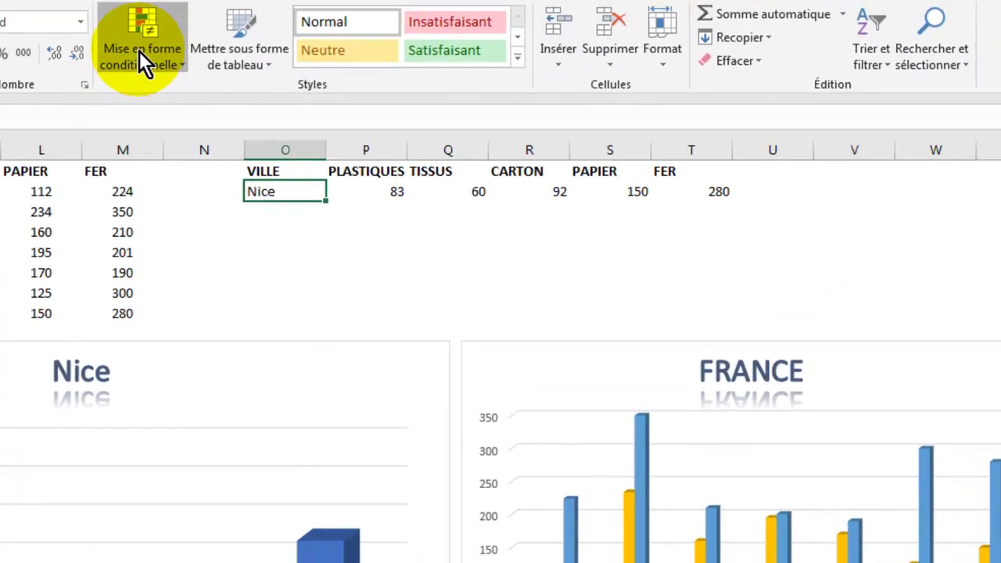
- Open the conditional formatting rules for this worksheet and select the Cell value = $O$2 rule
click(139, 51)
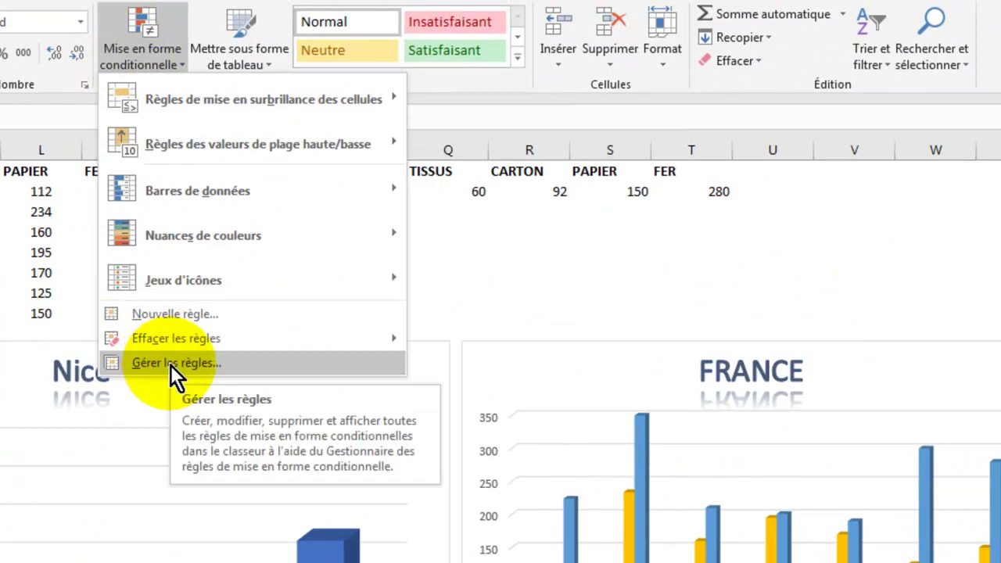
click(170, 365)
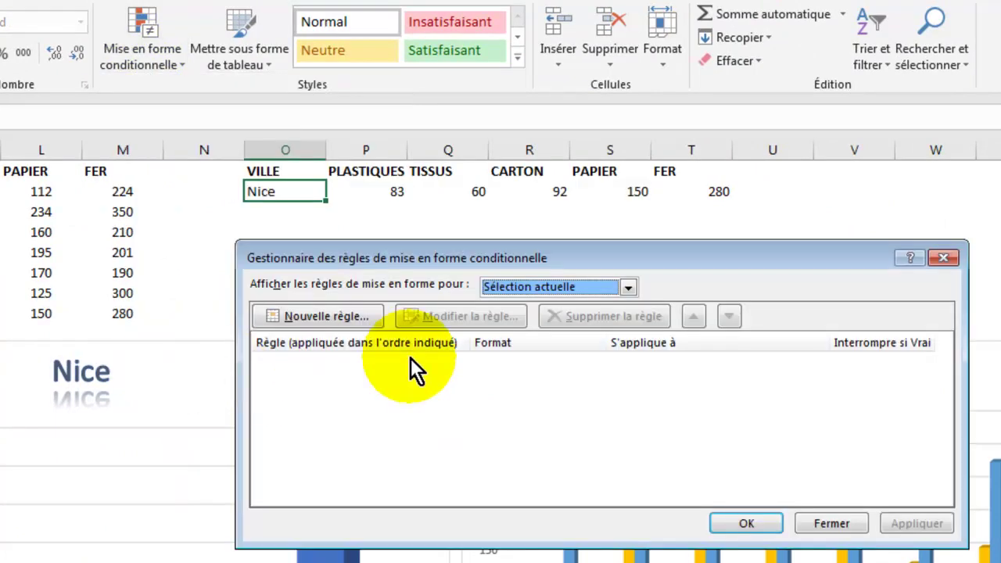
click(630, 287)
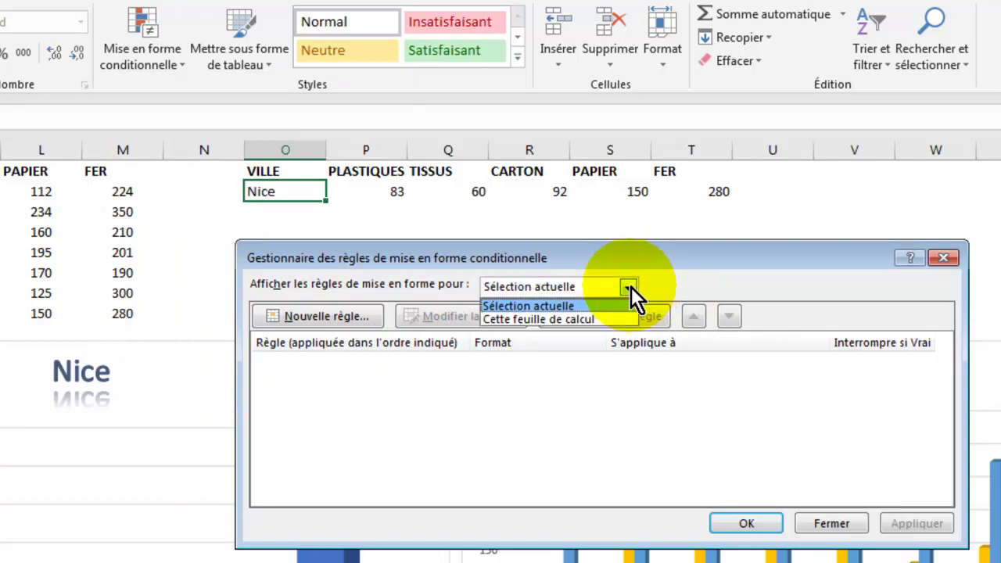
click(543, 319)
click(380, 374)
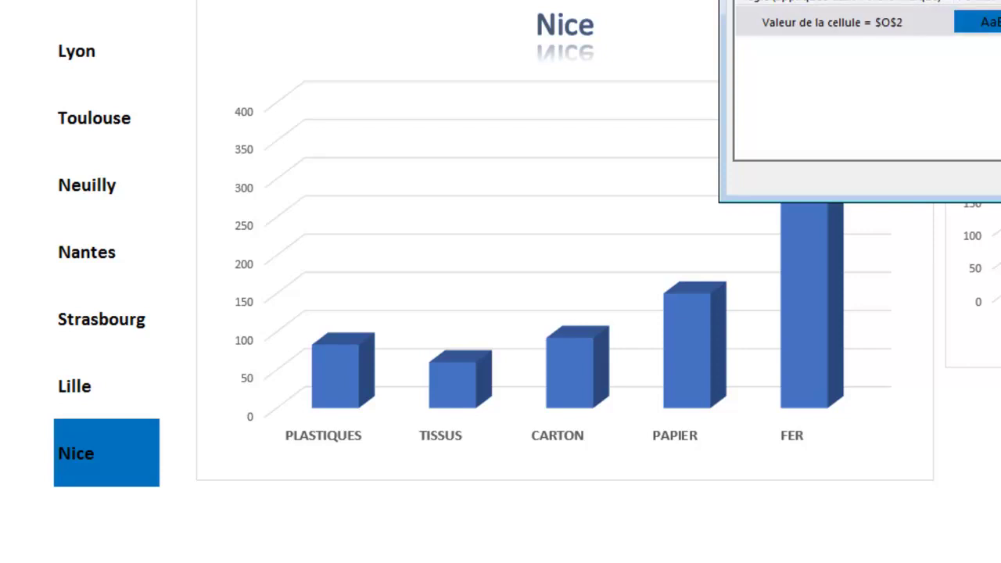
- Close the rules manager and sweep the city list, confirming each name turns blue and updates the chart
click(90, 53)
click(86, 138)
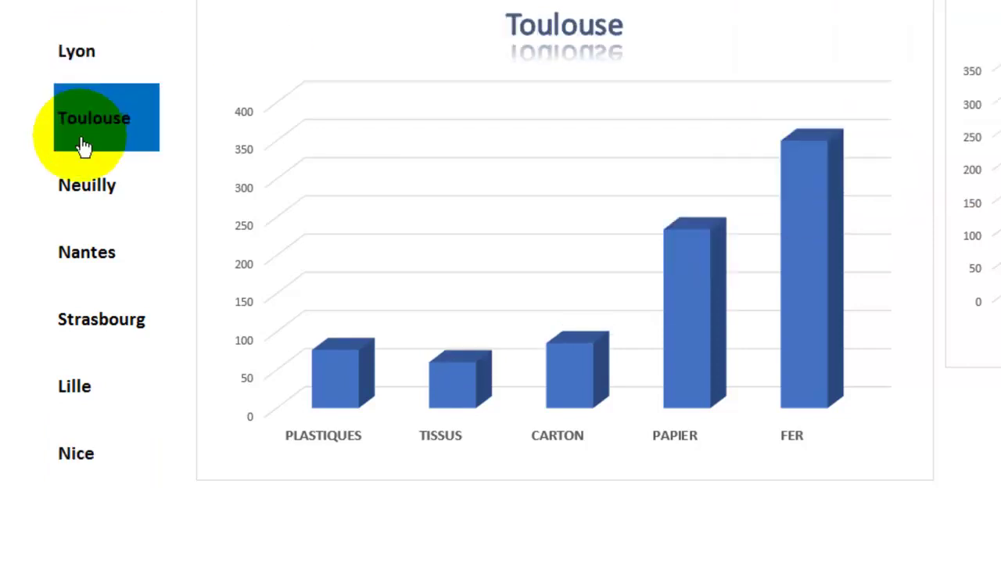
click(58, 189)
click(92, 291)
click(78, 320)
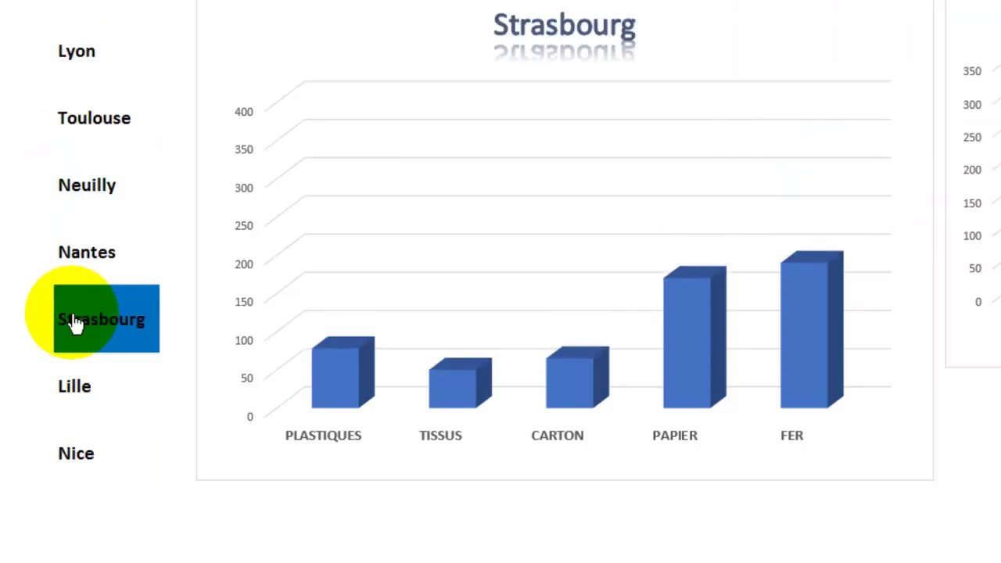
click(89, 49)
click(86, 185)
click(97, 319)
click(88, 369)
click(83, 453)
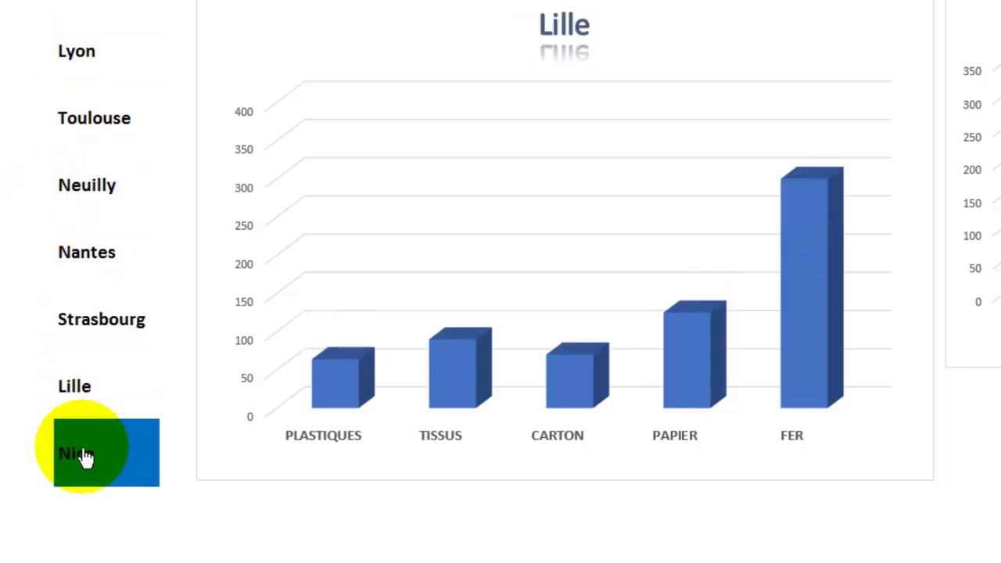
click(85, 274)
click(92, 118)
click(92, 43)
click(87, 185)
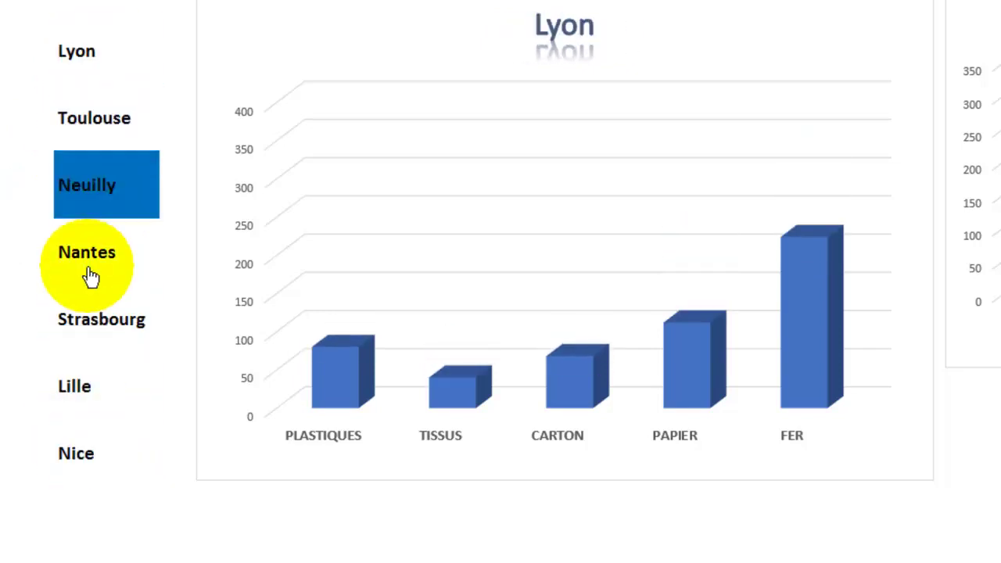
click(94, 258)
click(98, 318)
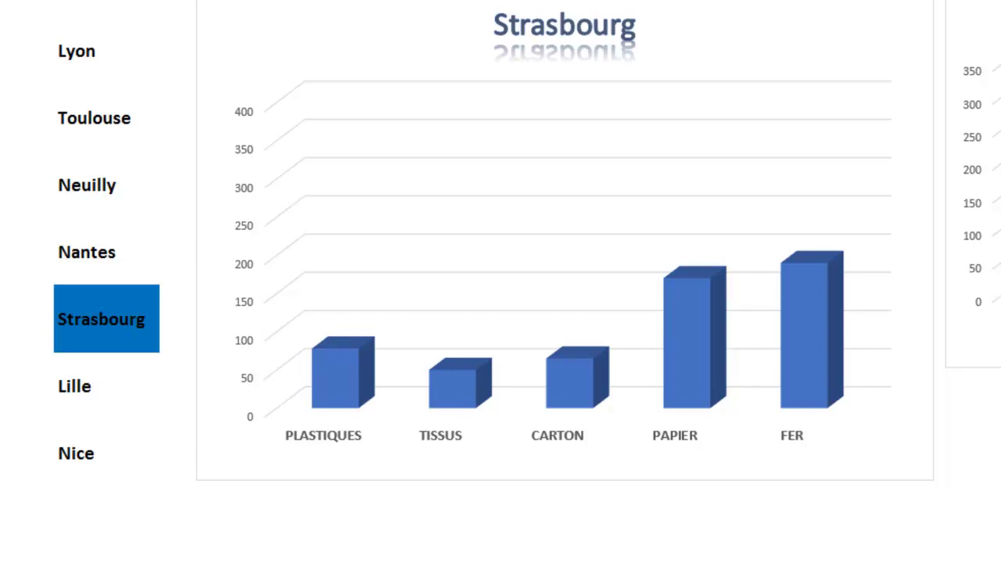
- Recheck the charts for Lyon, Toulouse, Nantes, Nice and others, ending with Lille displayed
click(78, 51)
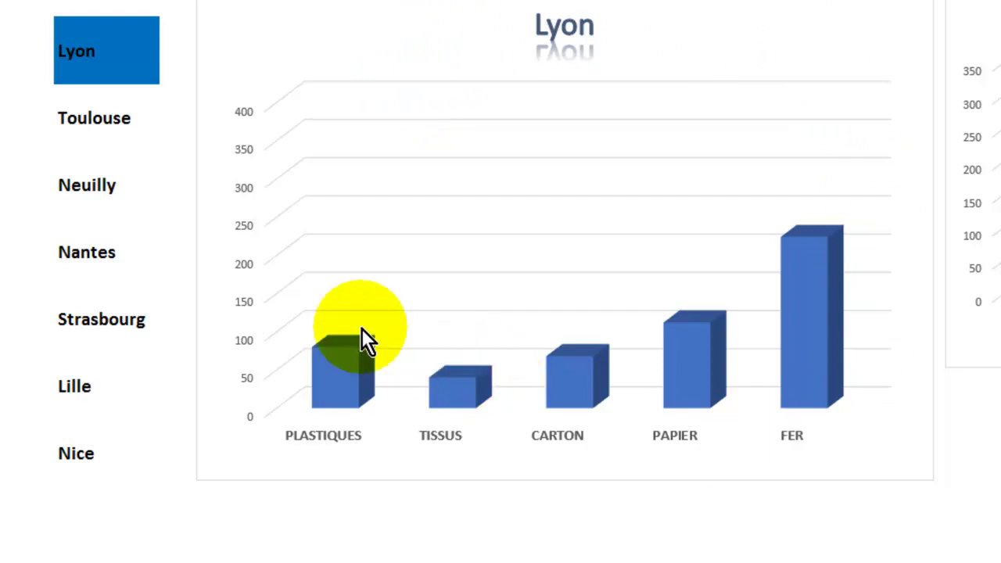
click(106, 129)
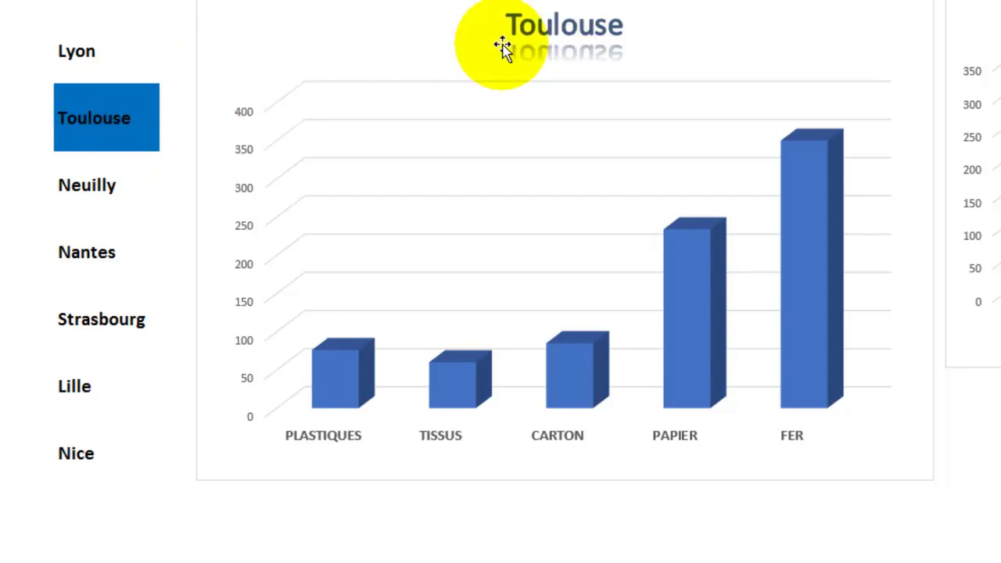
click(115, 258)
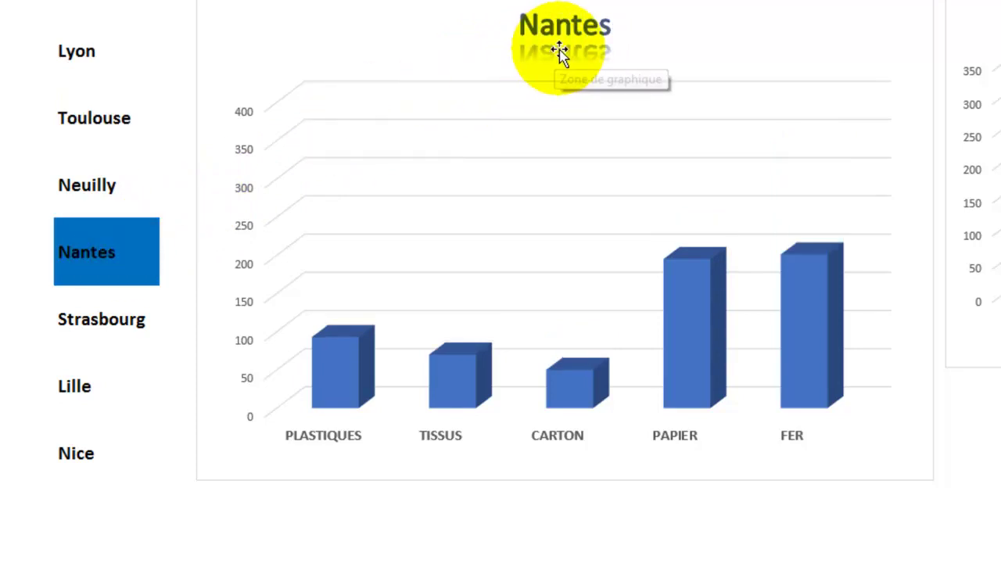
click(78, 383)
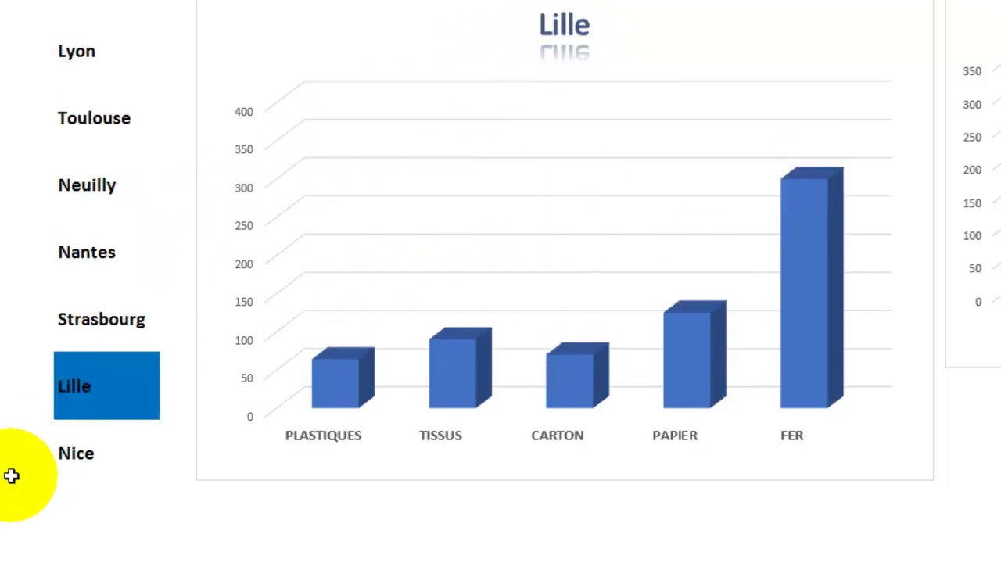
click(71, 430)
click(81, 375)
click(80, 446)
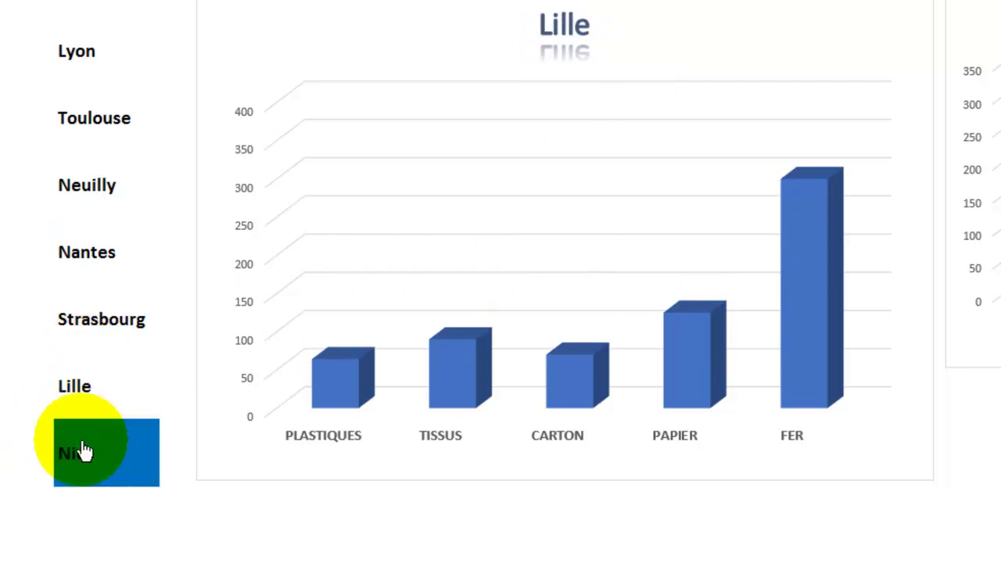
click(78, 312)
click(86, 185)
click(92, 118)
click(105, 40)
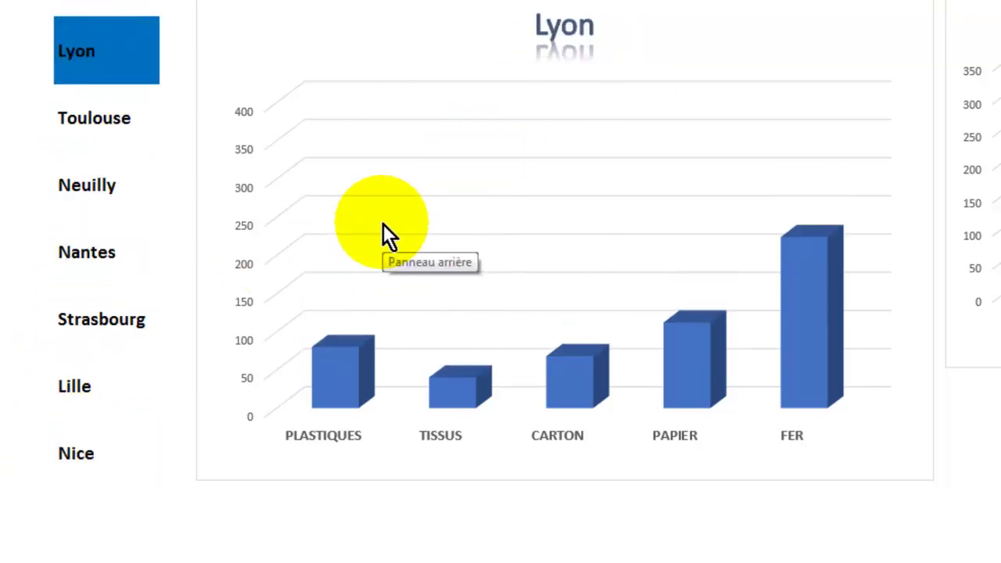
click(86, 184)
click(86, 385)
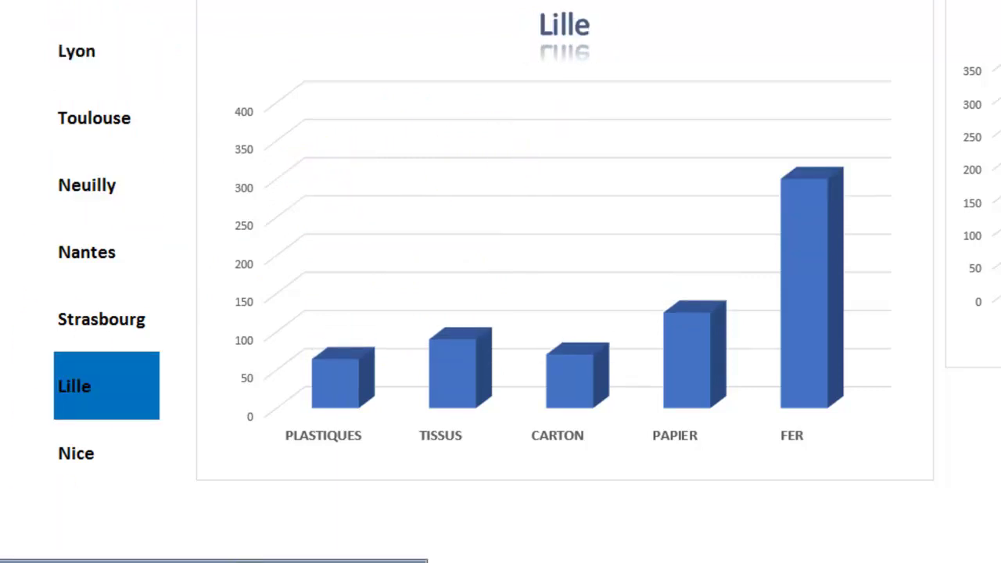
click(283, 559)
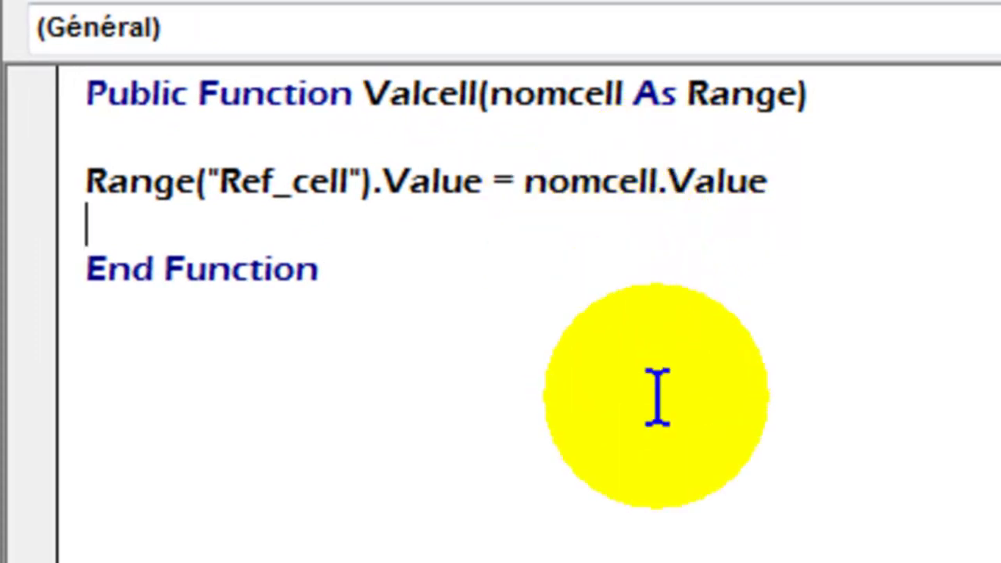
- Add Sheets(1).Shapes("Graphique 12").Visible = True to Valcell before End Function
text(shee)
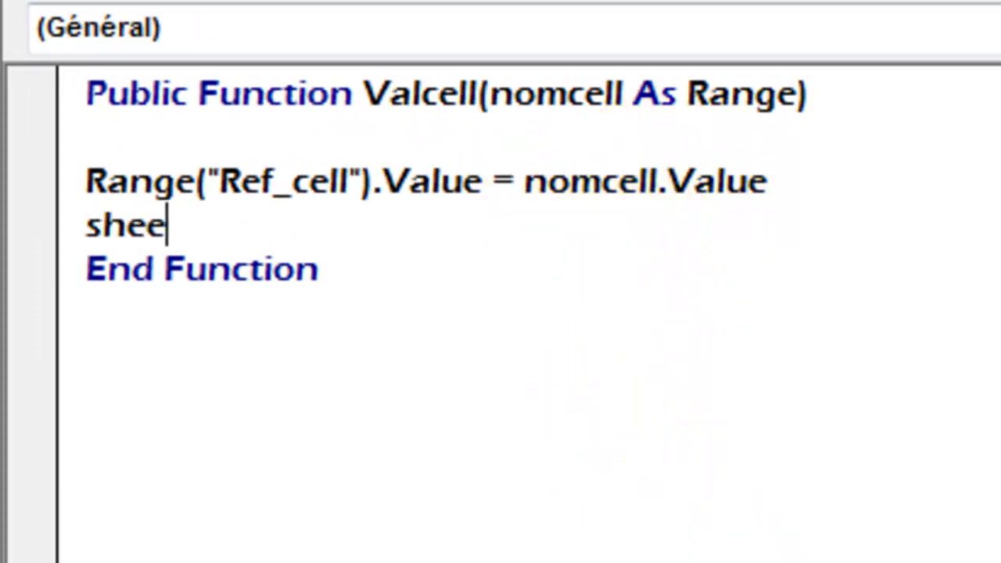
text(ts(1))
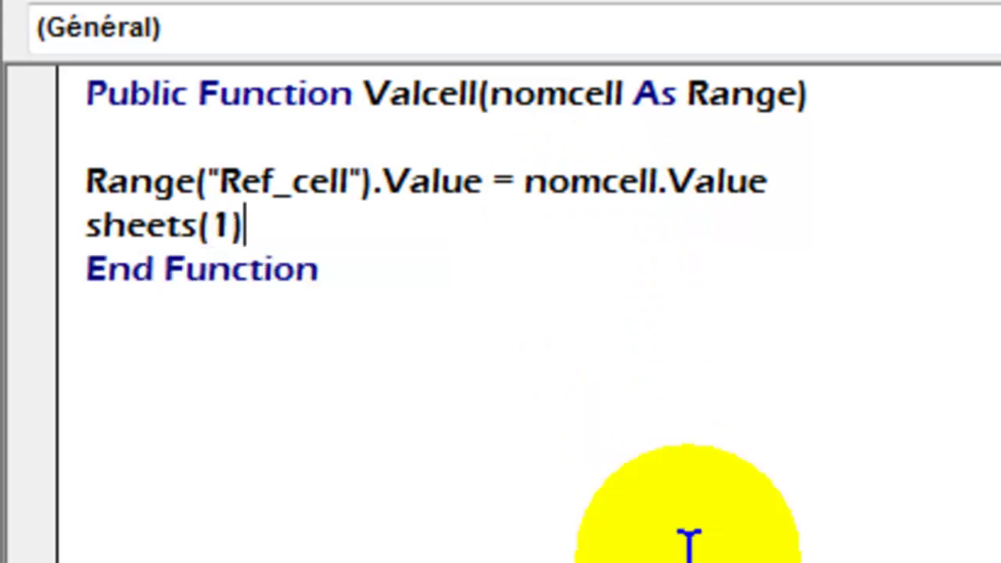
text(.)
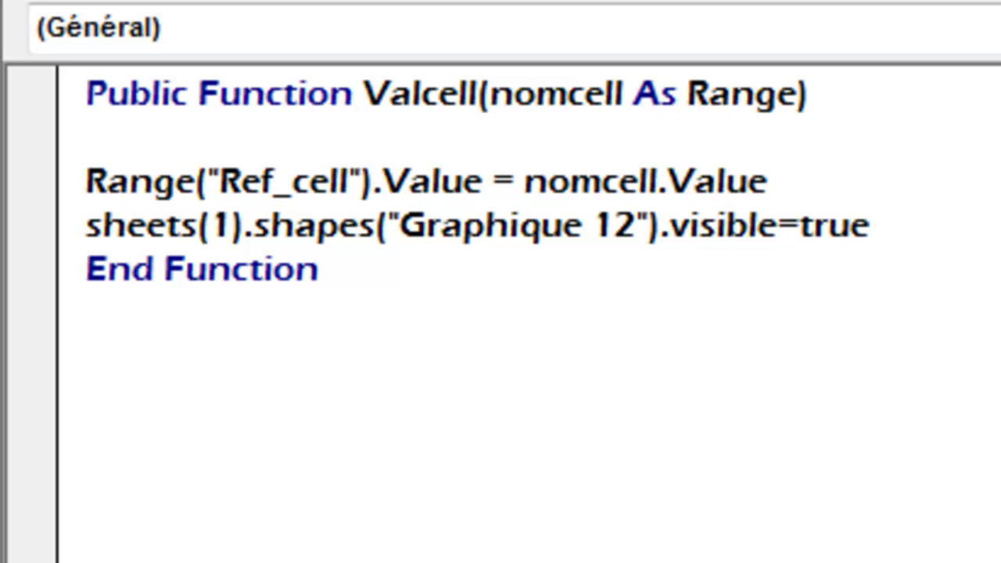
click(319, 269)
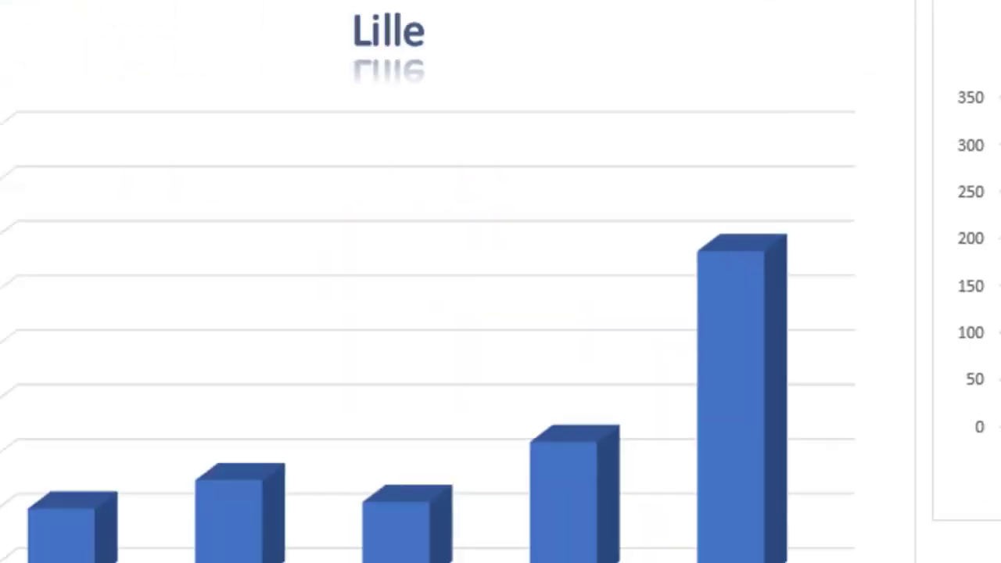
- Hover Lyon, Toulouse, Neuilly, Nantes and Strasbourg, checking the chart follows each city
click(49, 88)
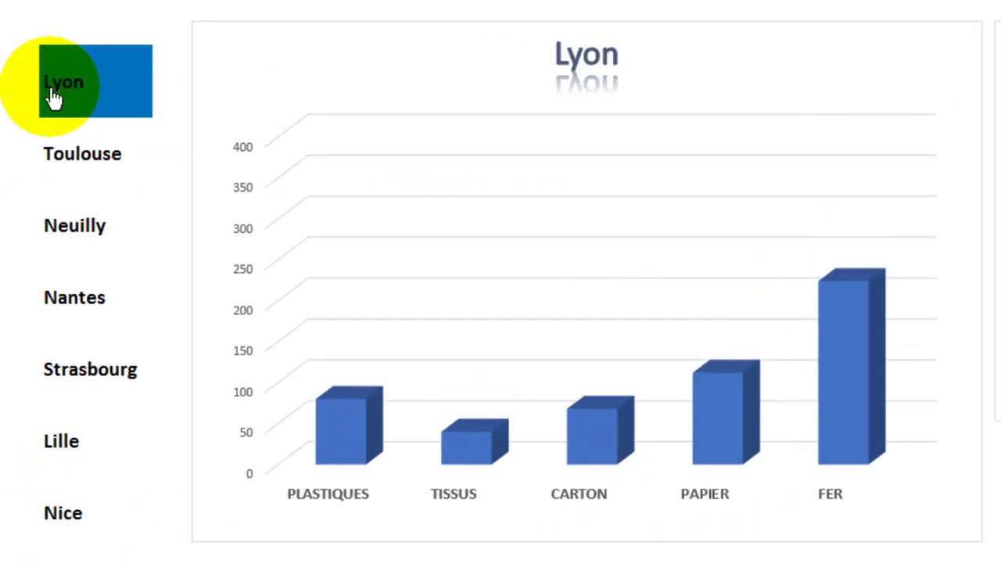
click(77, 156)
click(98, 245)
click(90, 313)
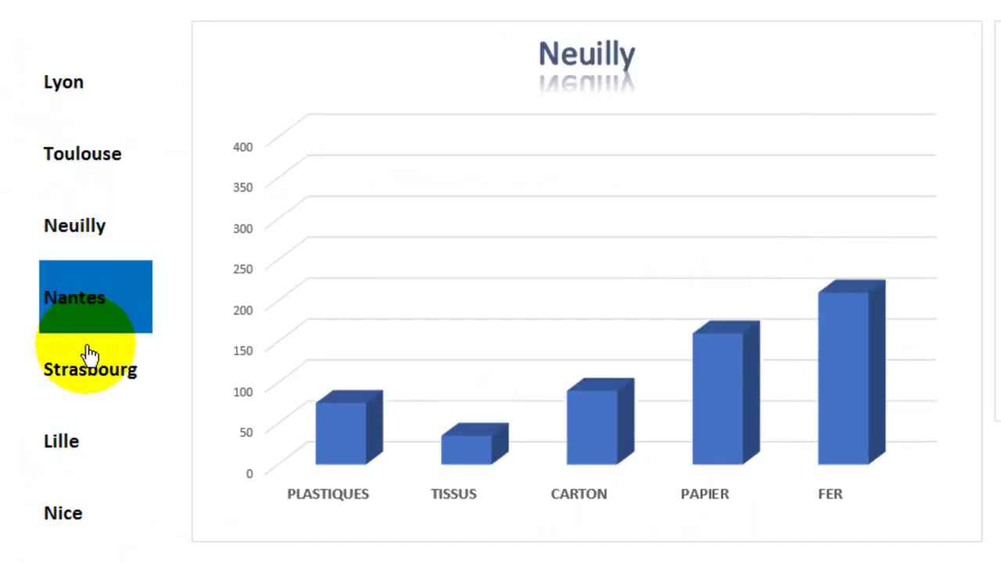
click(89, 351)
click(93, 258)
click(94, 148)
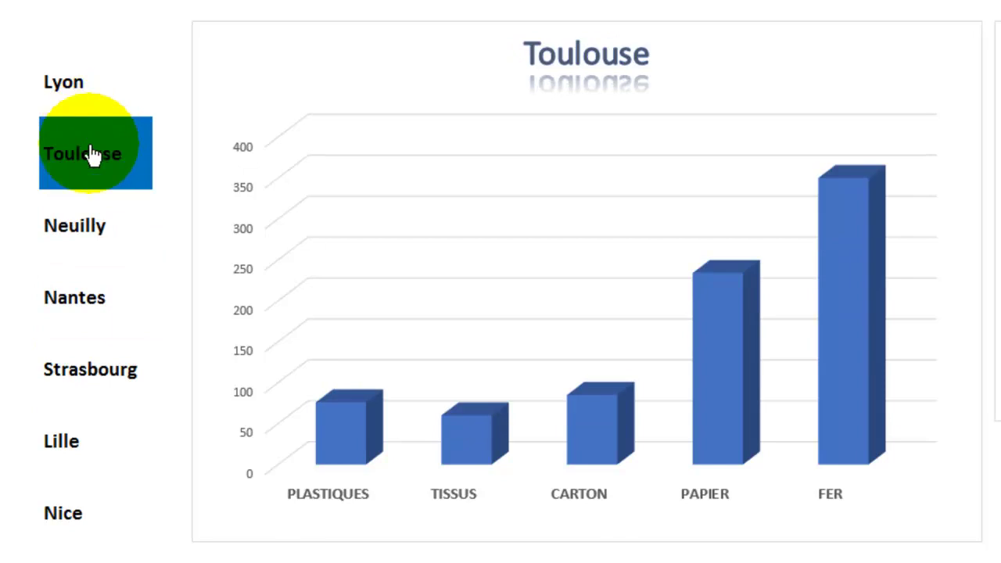
click(82, 321)
- Continue through Lille and Nice back to Toulouse, then inspect cell O2 holding the chosen city
click(87, 383)
click(92, 419)
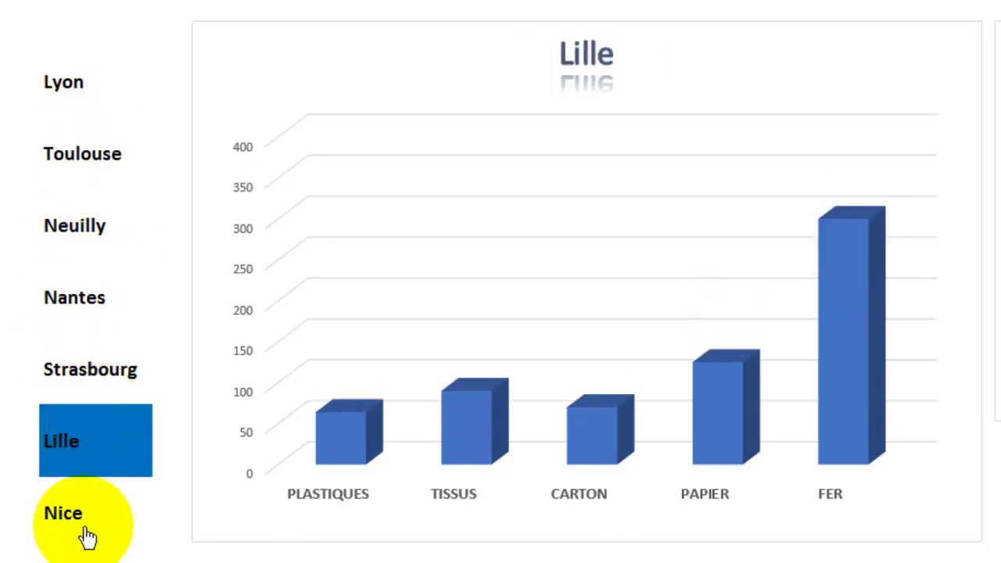
click(85, 533)
click(88, 399)
click(96, 228)
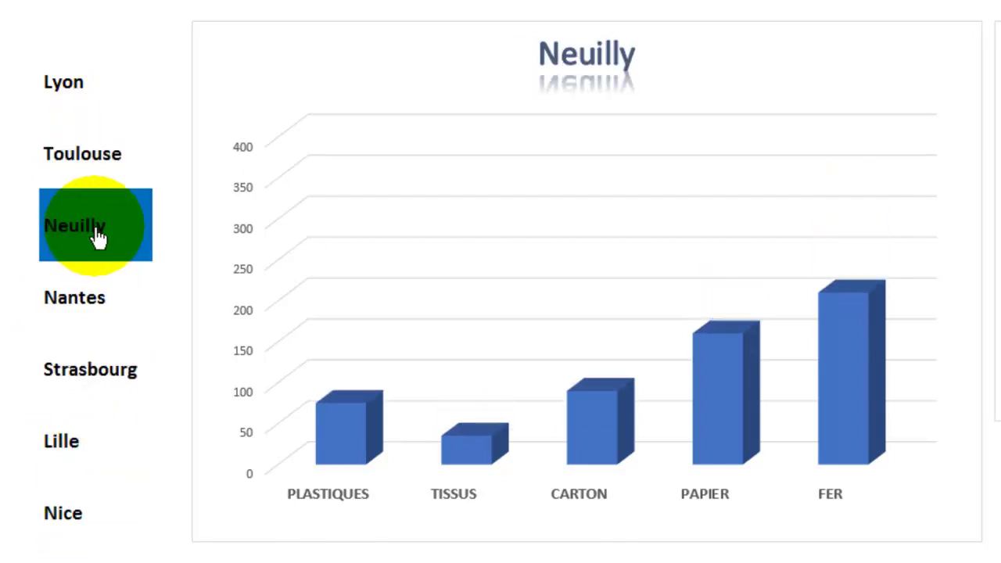
click(93, 149)
click(71, 94)
click(75, 148)
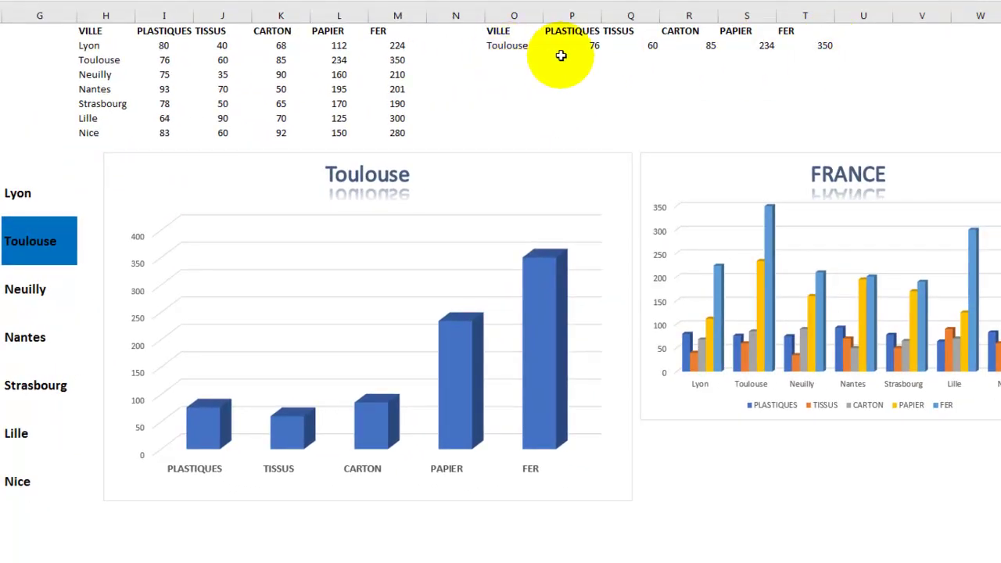
click(497, 45)
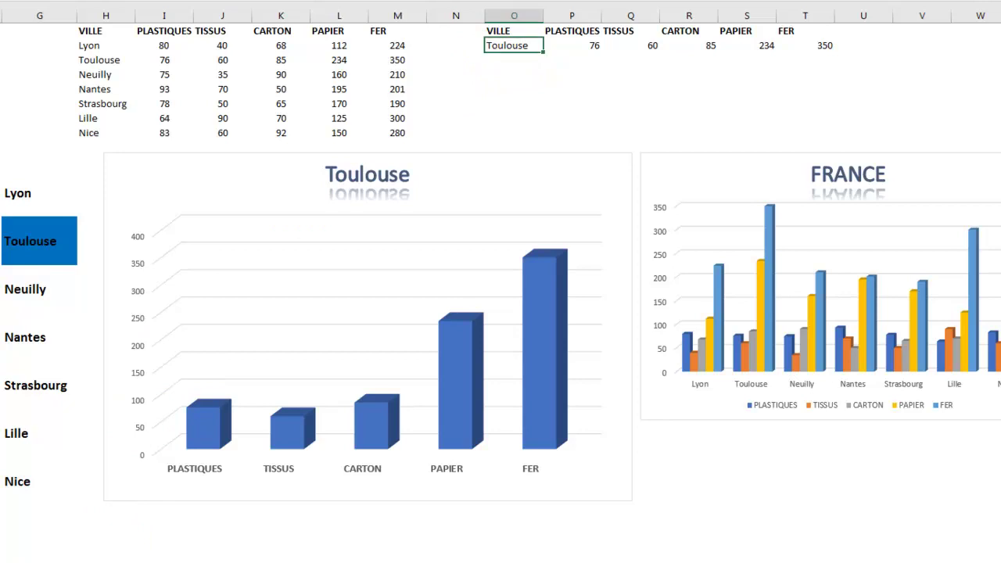
key(alt+F11)
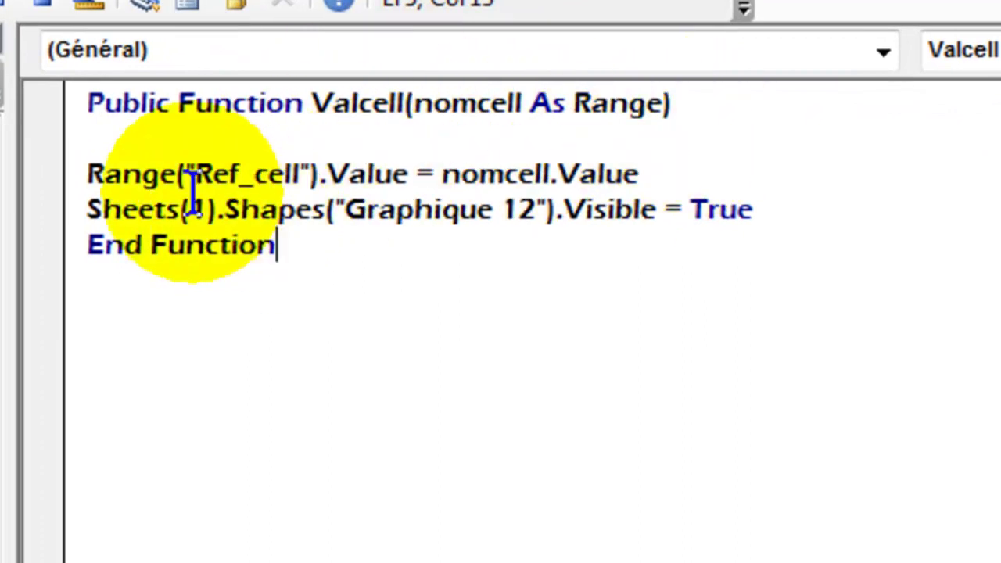
- Review the Valcell function's Range line and its Graphique 12 line without editing them
drag(89, 173, 813, 216)
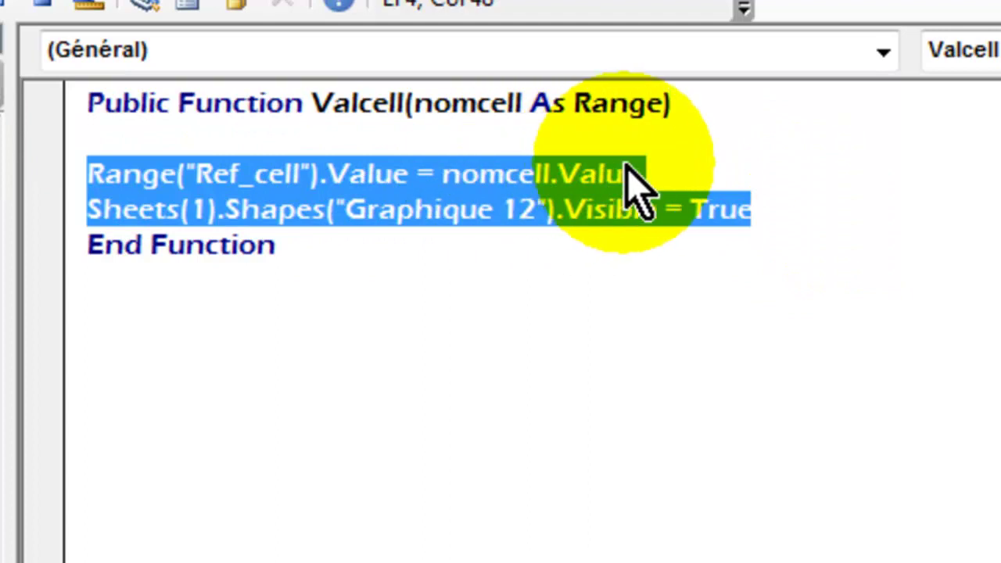
click(657, 170)
drag(641, 173, 86, 174)
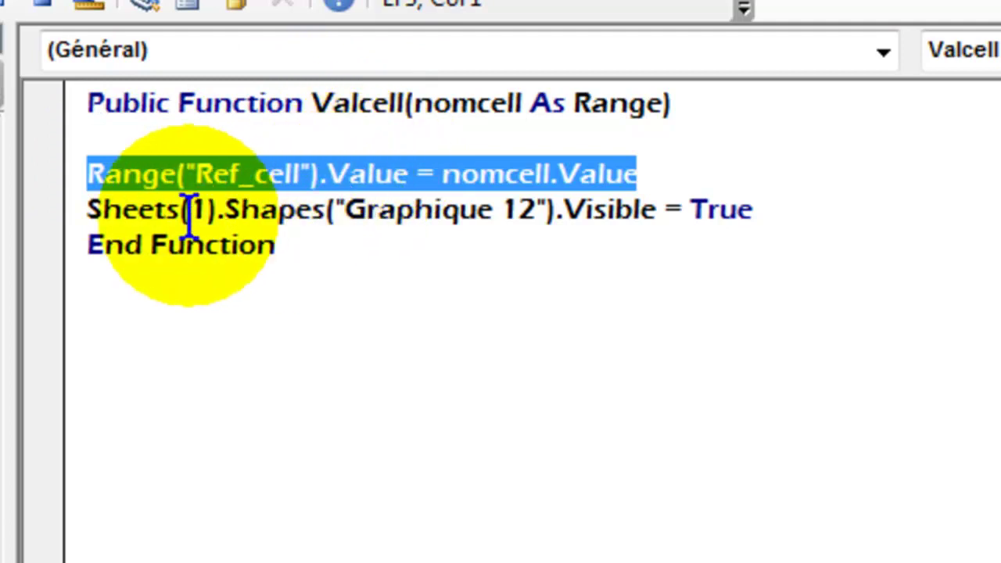
click(88, 210)
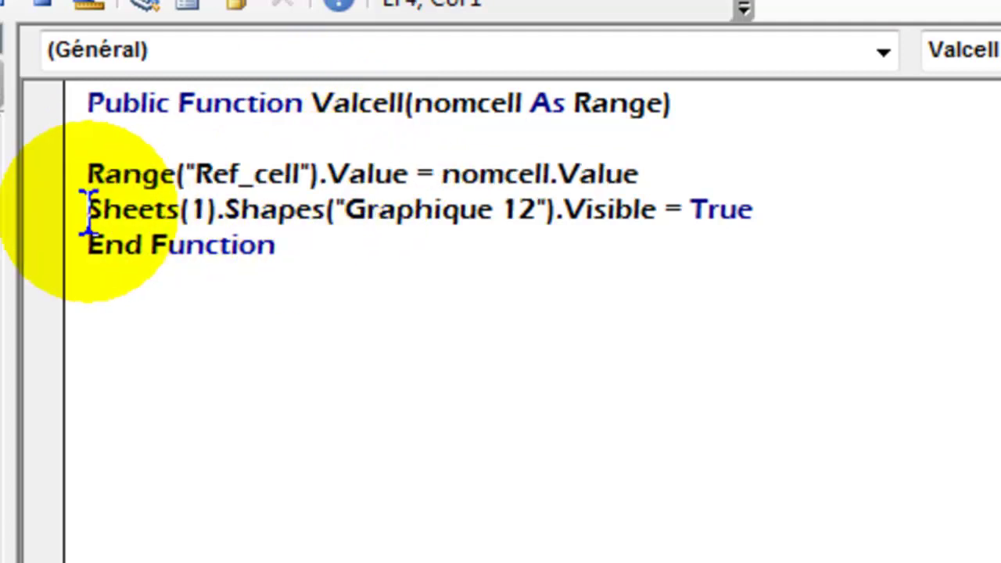
drag(88, 209, 752, 209)
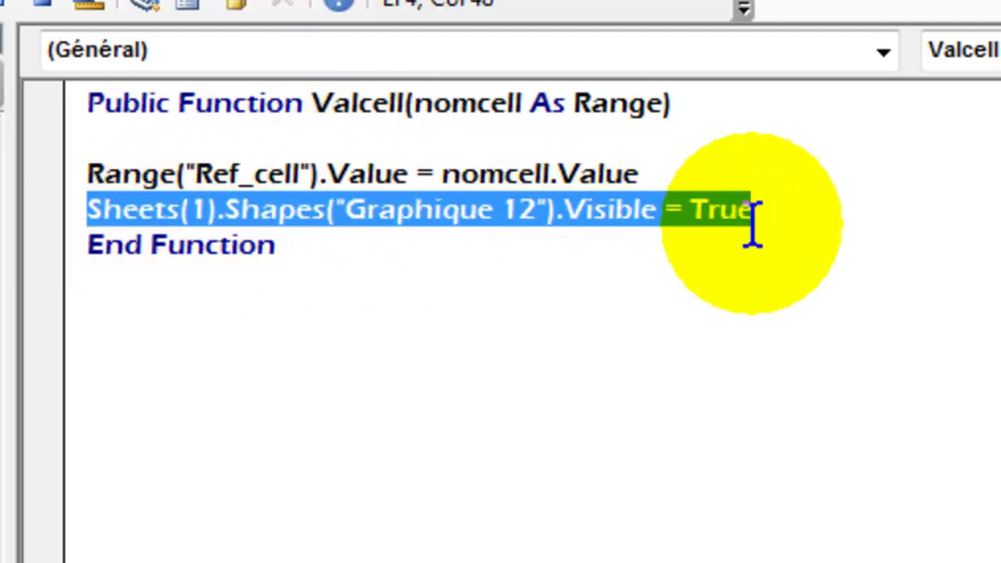
key(Down)
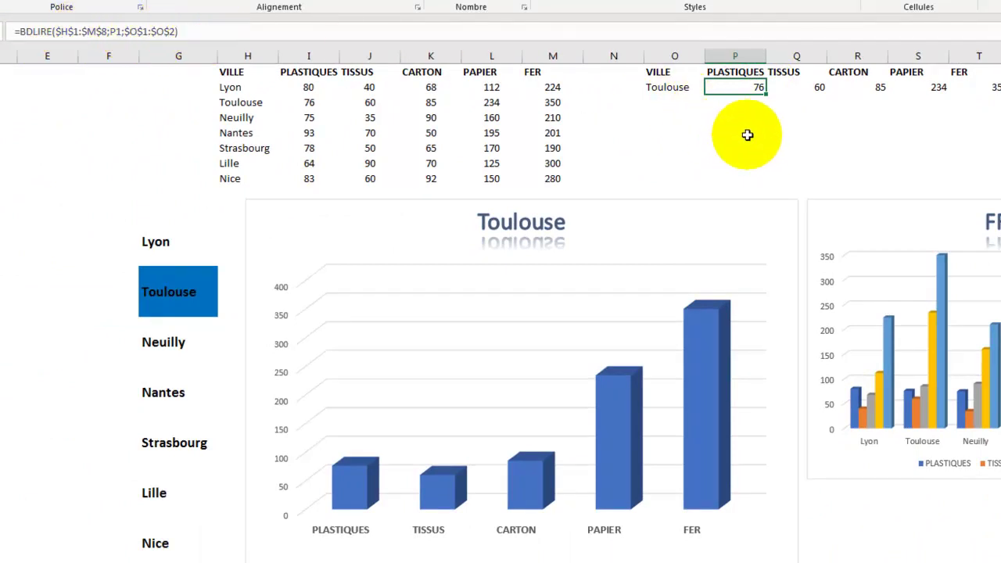
- Enter =BDLIRE(H1:M8;P1;O1:O2) in P2, returning 76 for Toulouse's PLASTIQUES
key(Delete)
text(=)
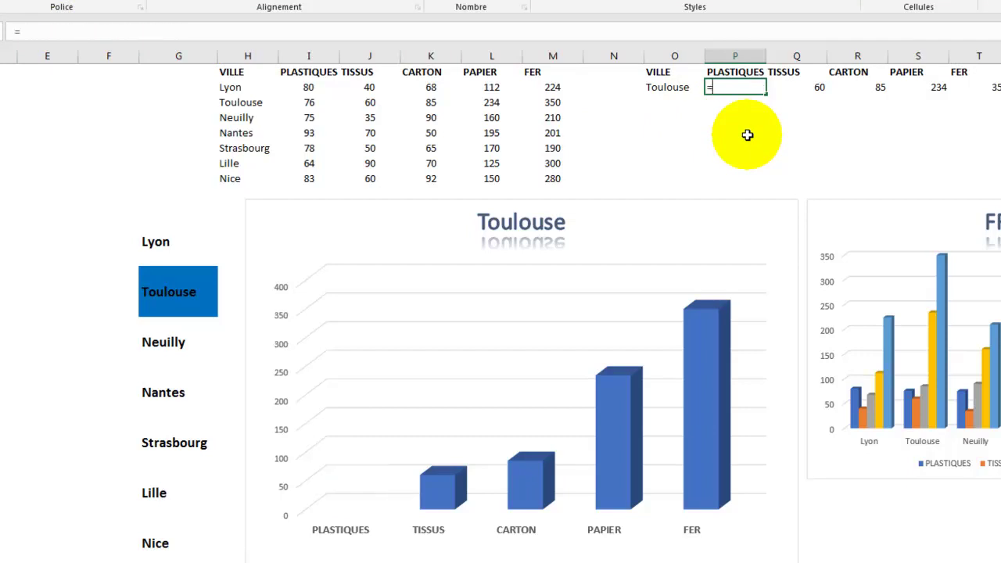
text(bd)
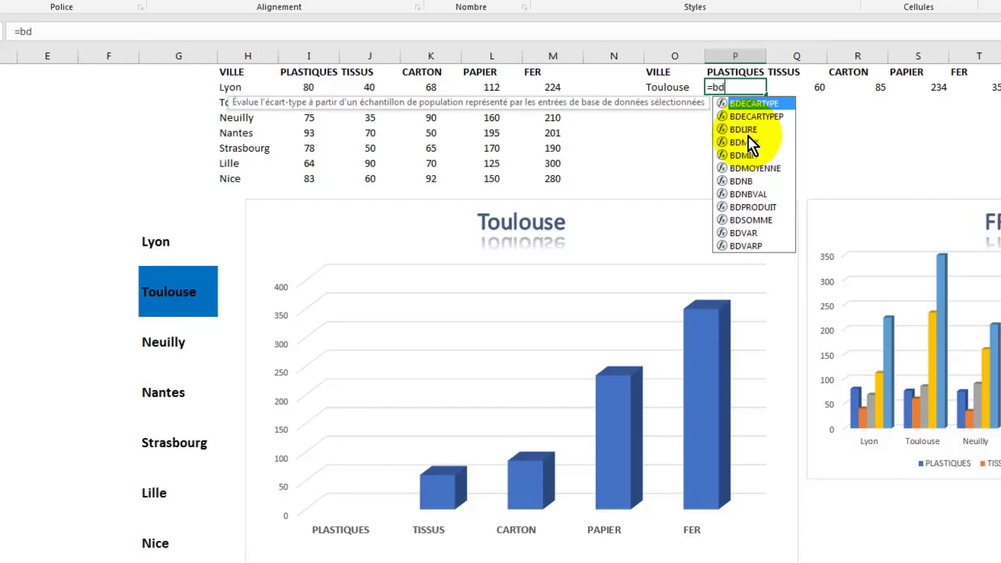
text(elire()
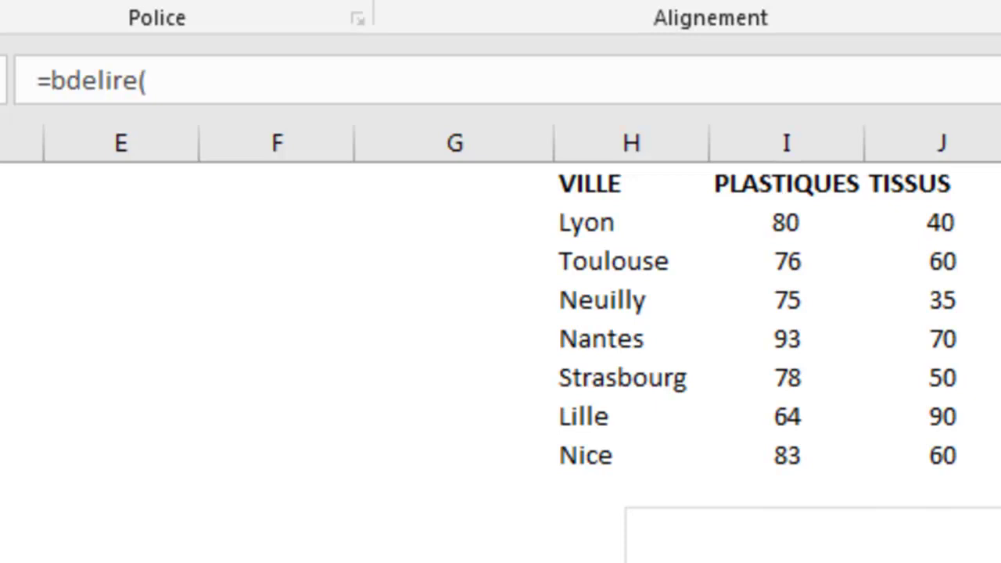
key(BackSpace)
key(BackSpace)
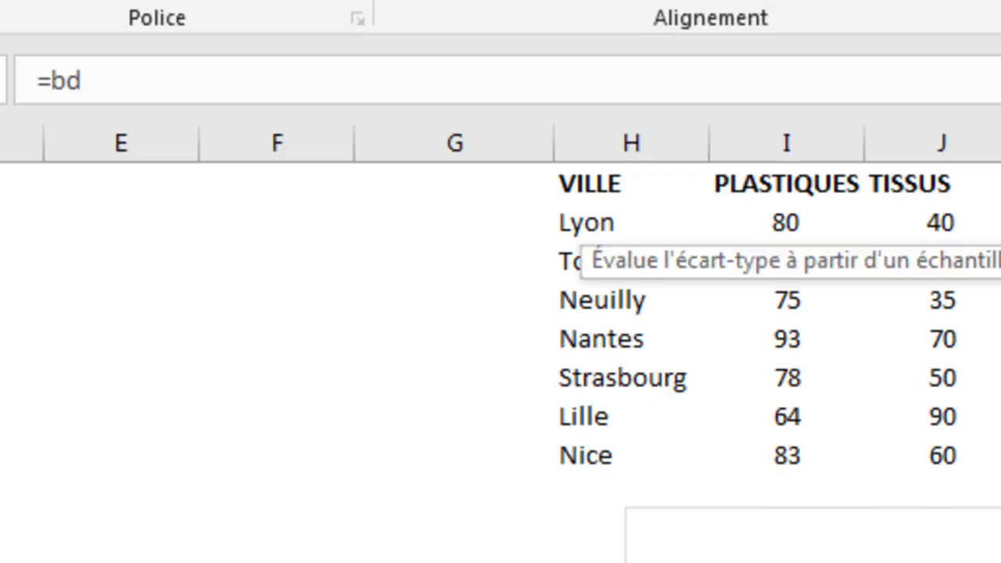
text(lire()
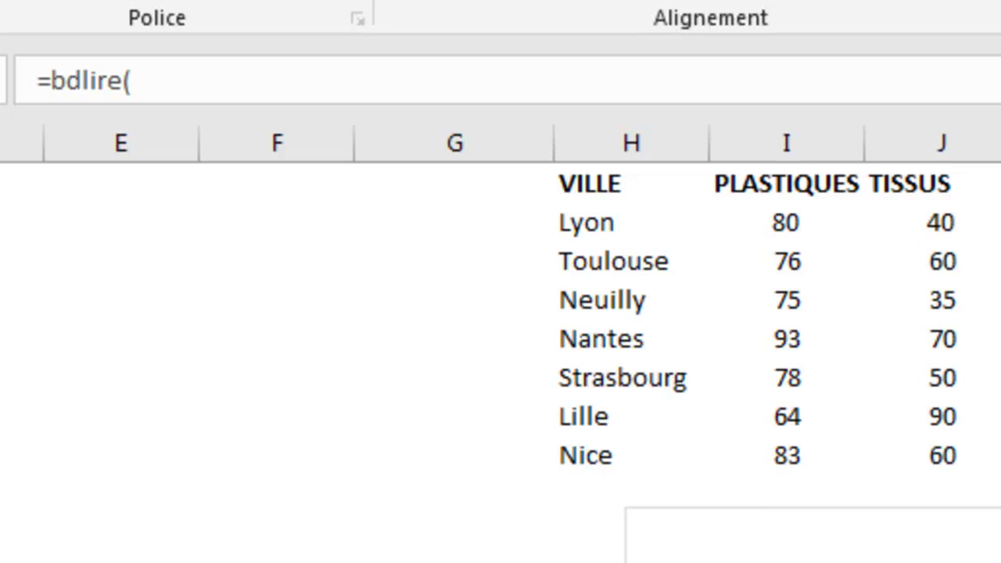
mouse_move(585, 188)
mouse_down()
mouse_move(585, 225)
mouse_move(437, 214)
mouse_up()
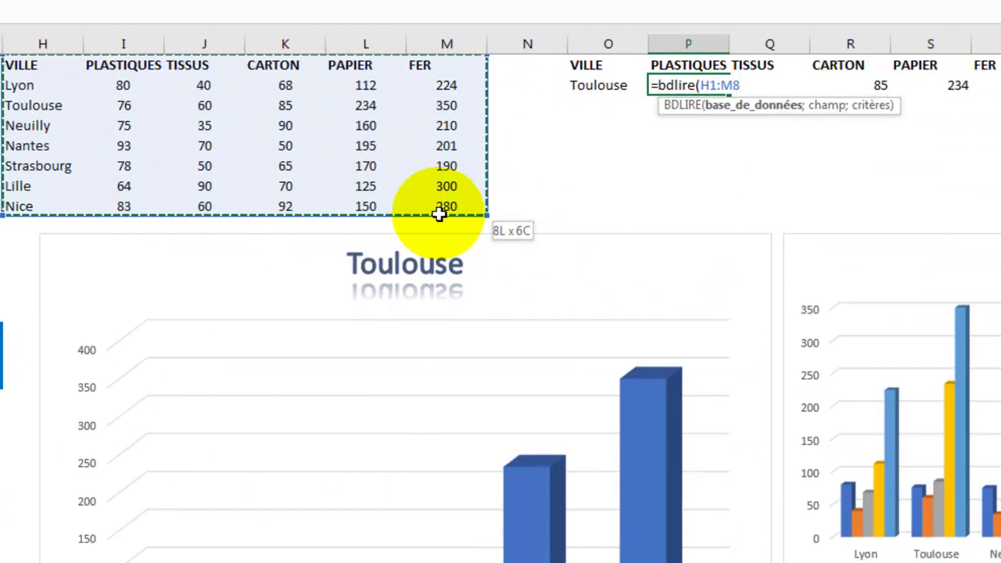
text(;)
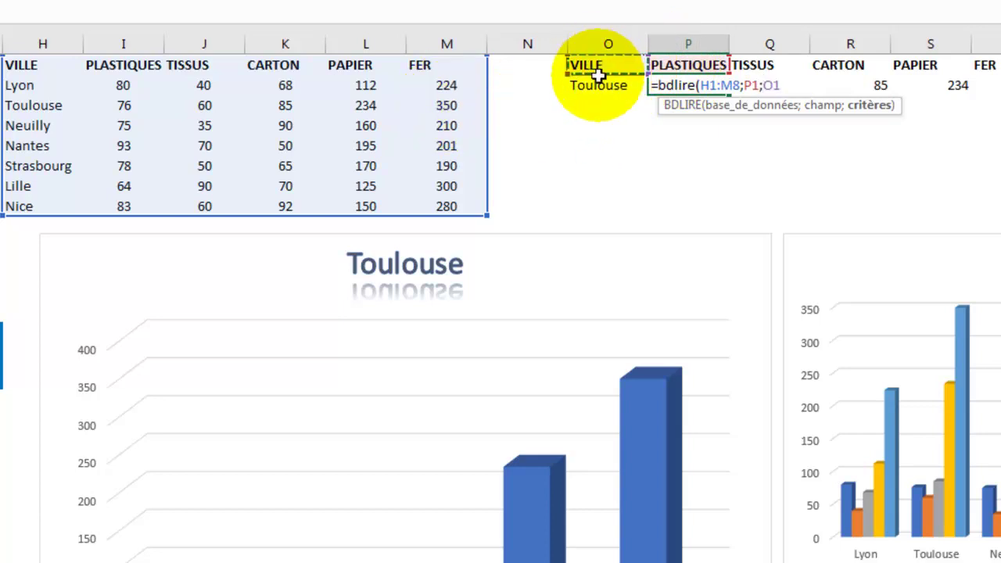
drag(598, 74, 599, 78)
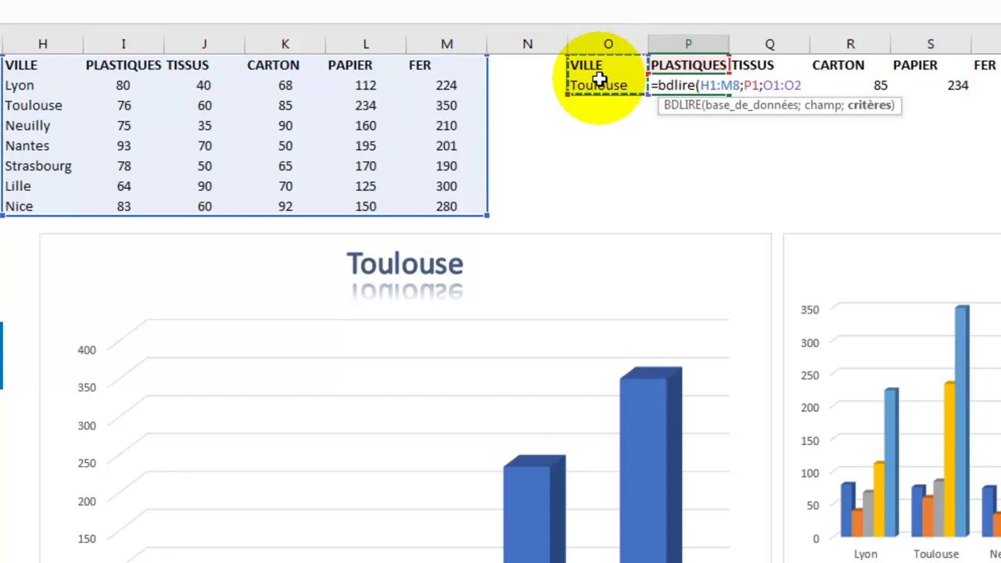
text())
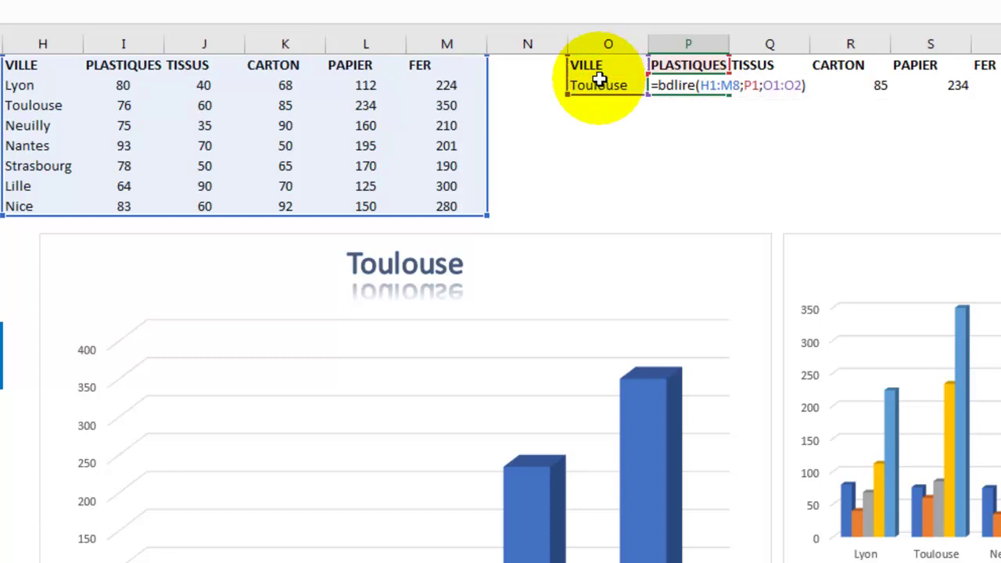
key(Return)
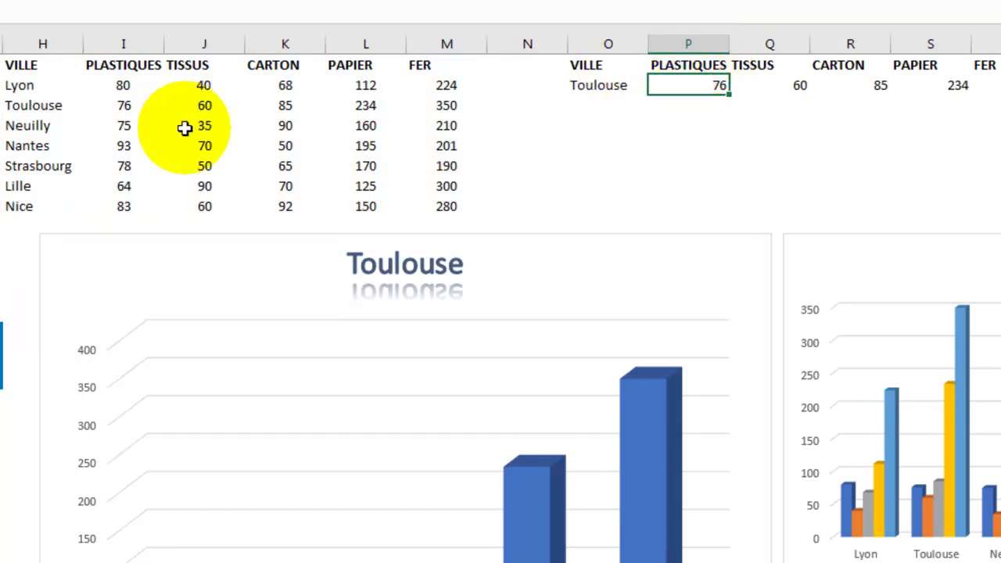
- Compare Toulouse's PLASTIQUES value in the table with the P2 lookup and the O2 city name
click(134, 107)
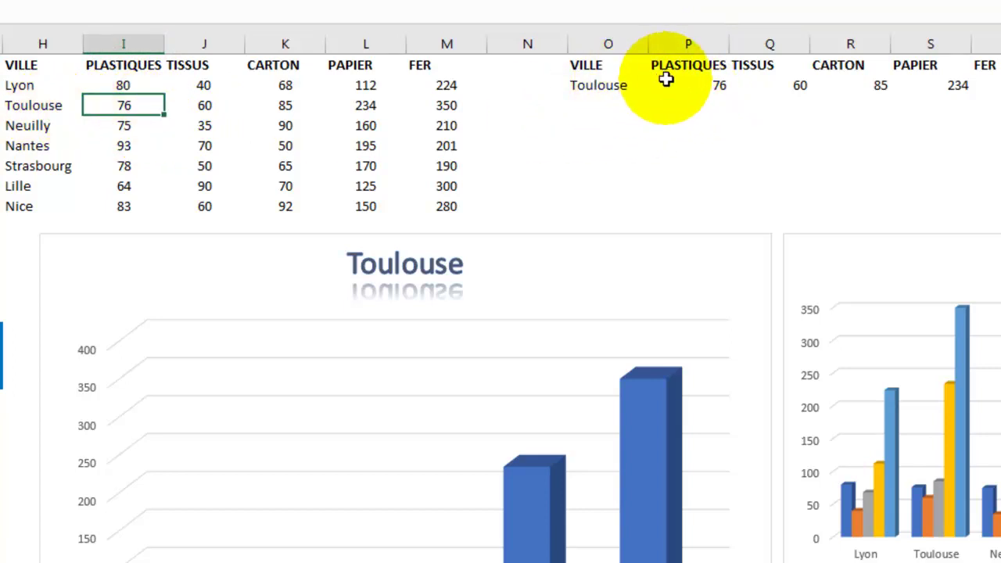
click(665, 78)
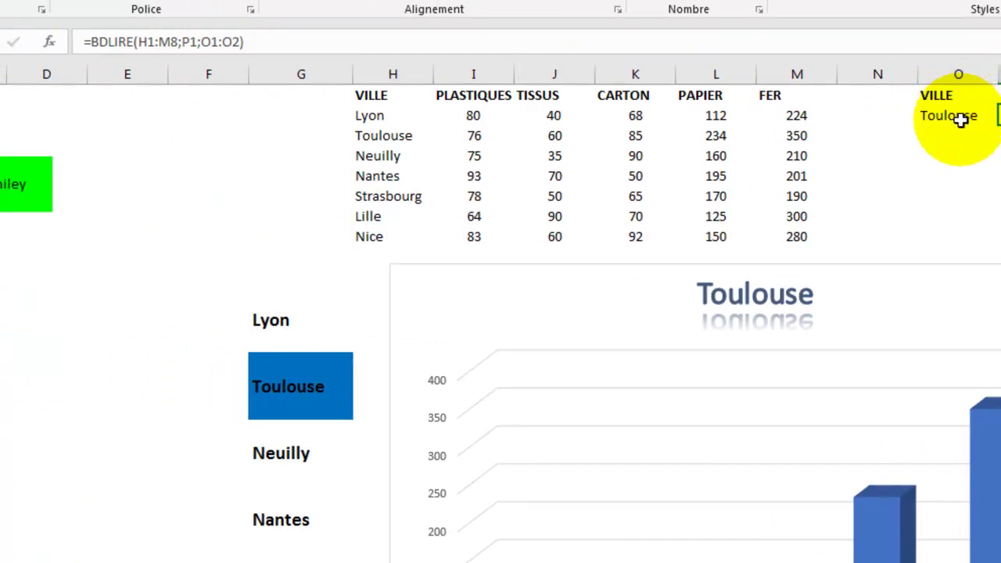
click(958, 116)
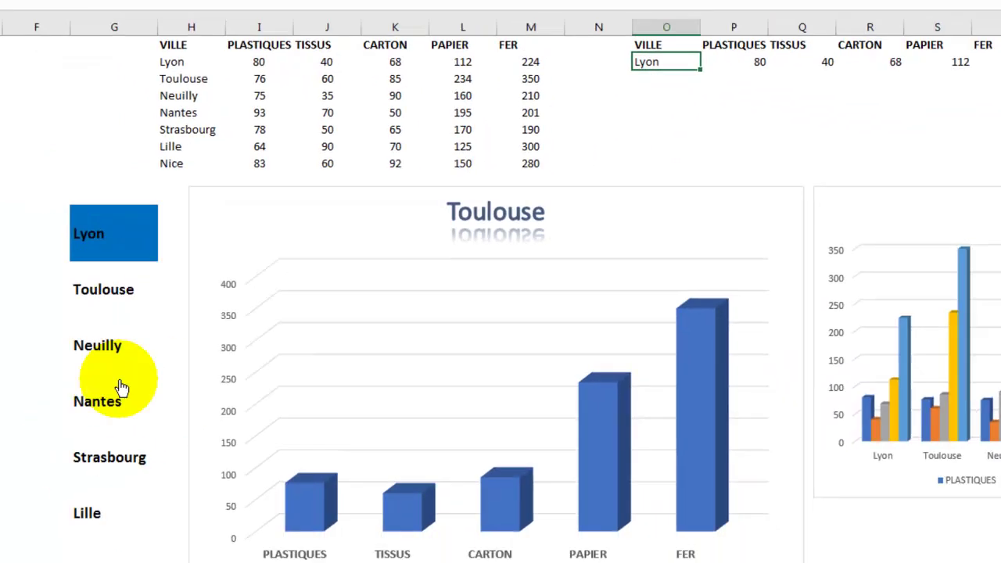
- Switch the dashboard through Nantes to Neuilly, so P2 shows 75
click(91, 396)
click(97, 328)
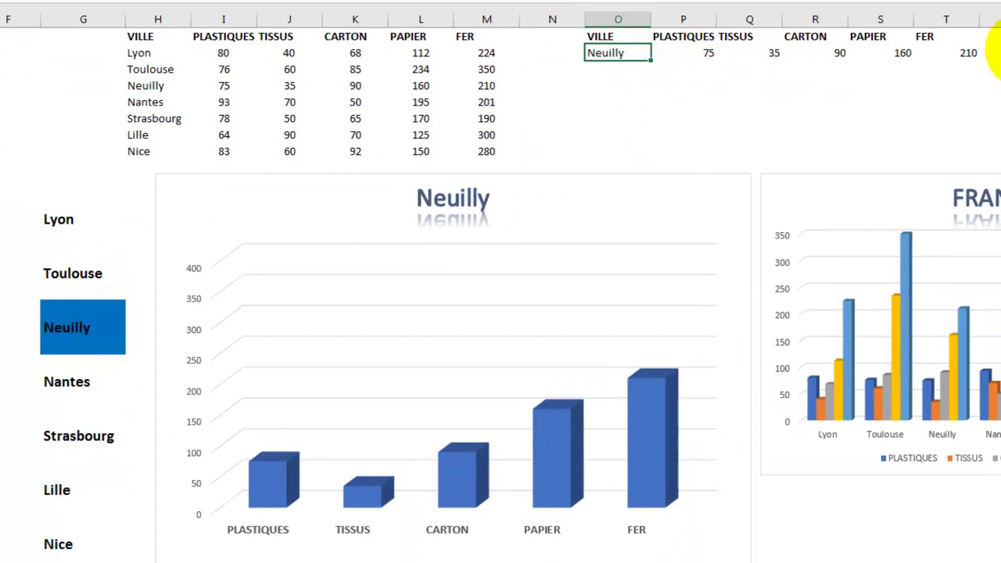
click(700, 56)
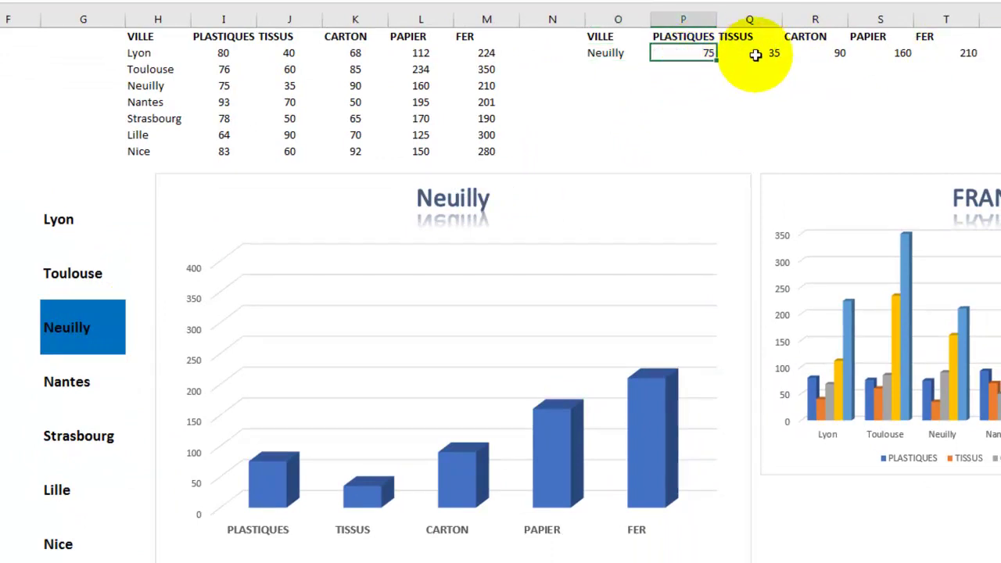
- Make P2's table range $H$1:$M$8 and criteria range $O$1:$O$2 absolute, keeping the result 75
click(5, 15)
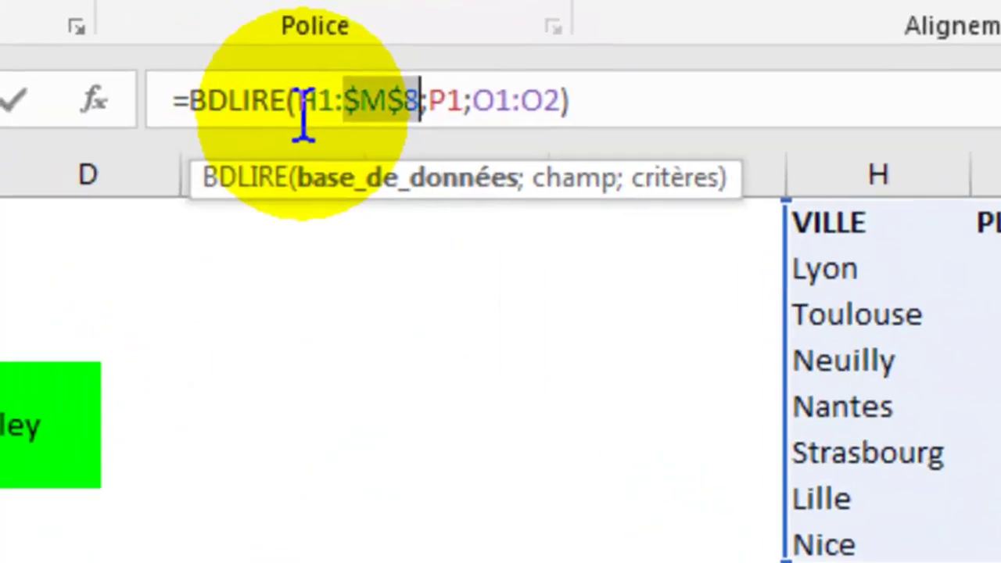
click(316, 102)
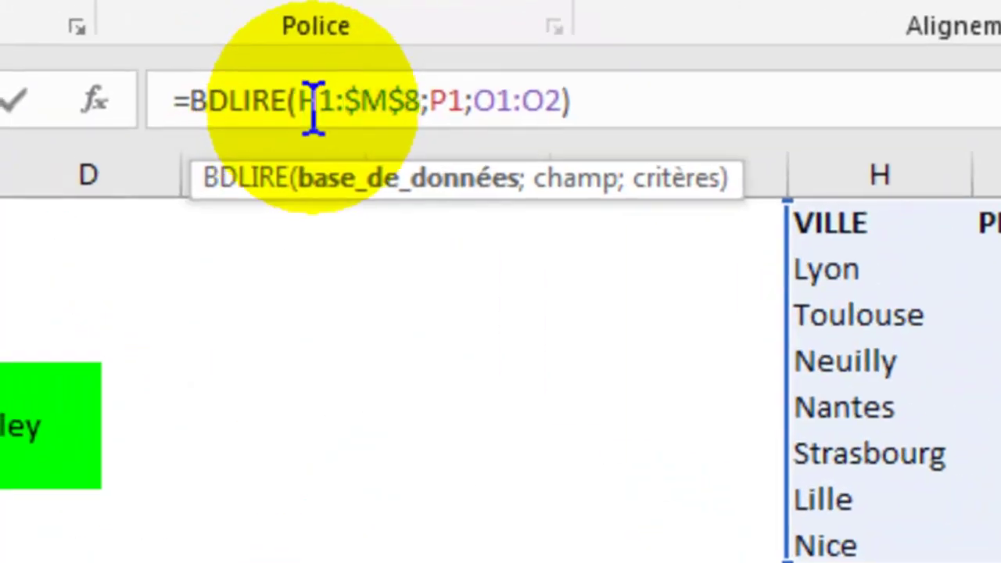
key(F4)
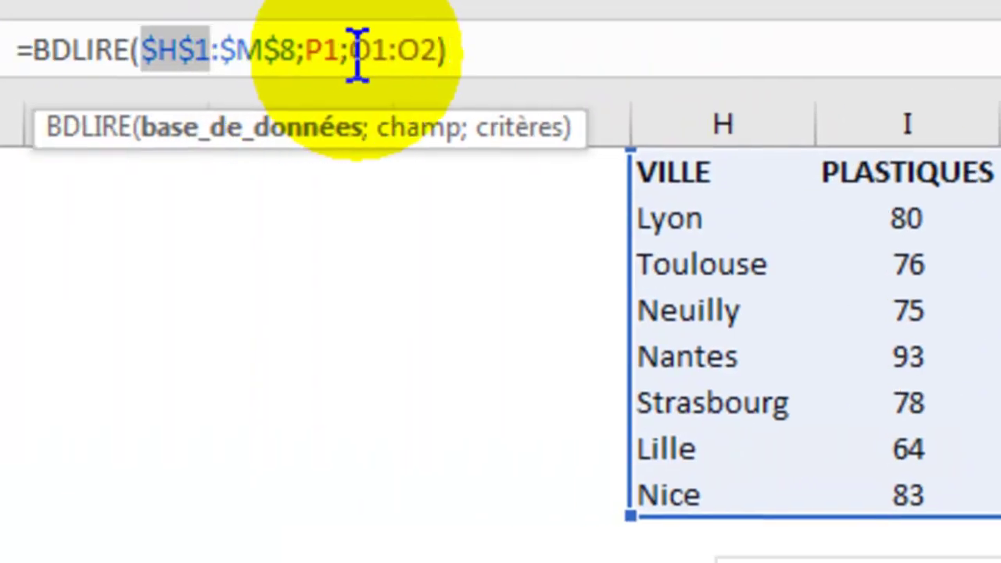
click(374, 55)
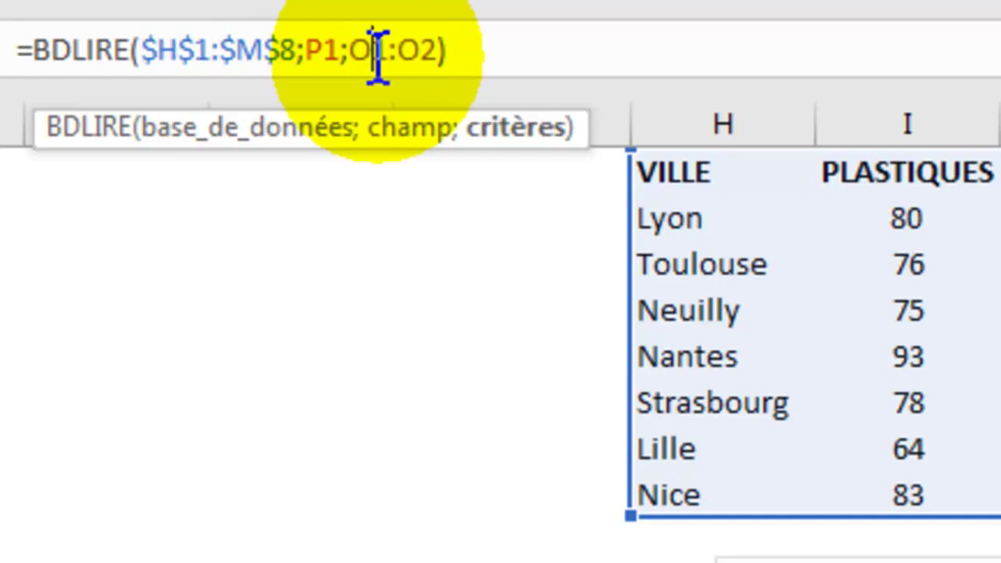
key(F4)
click(447, 56)
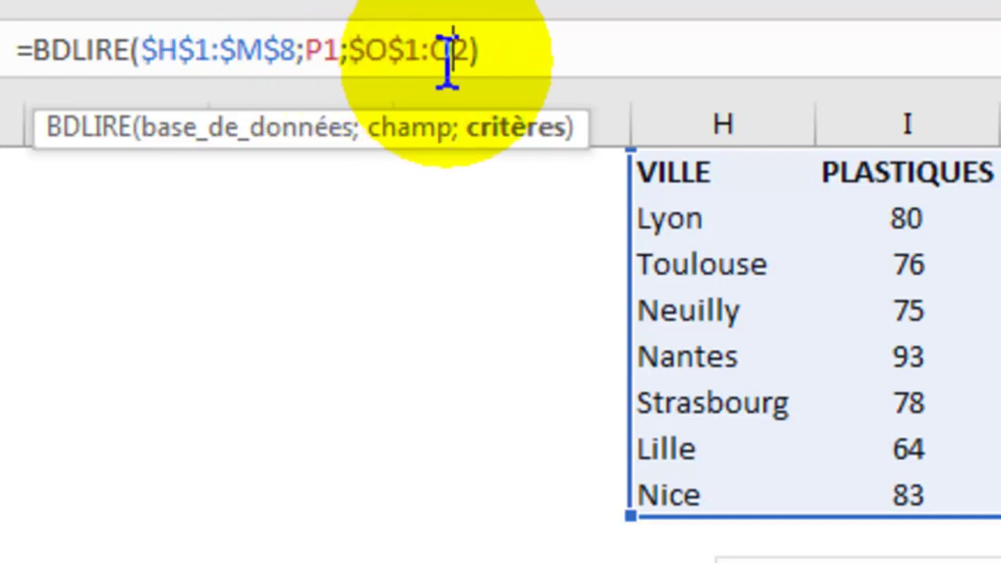
key(F4)
click(283, 278)
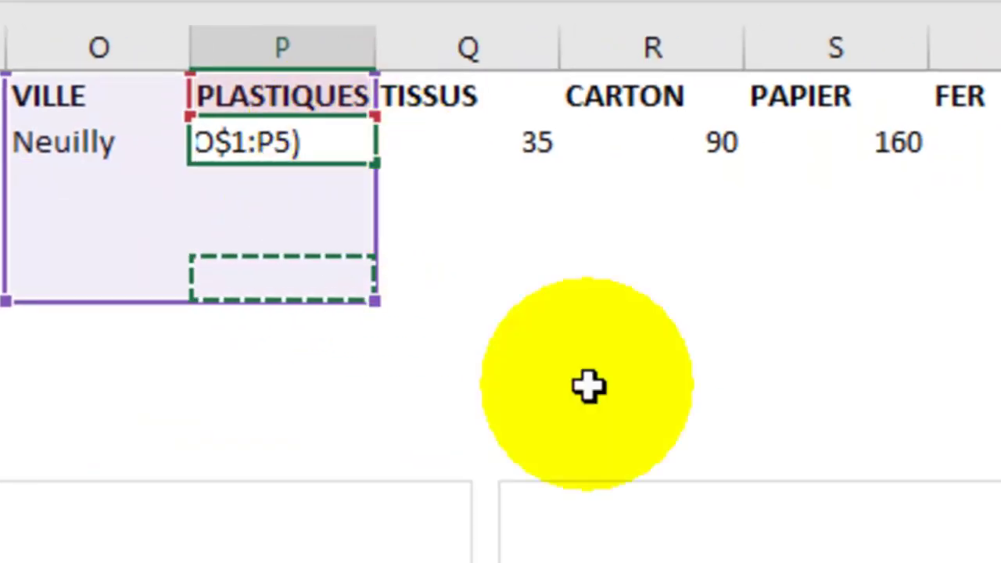
key(ctrl+Return)
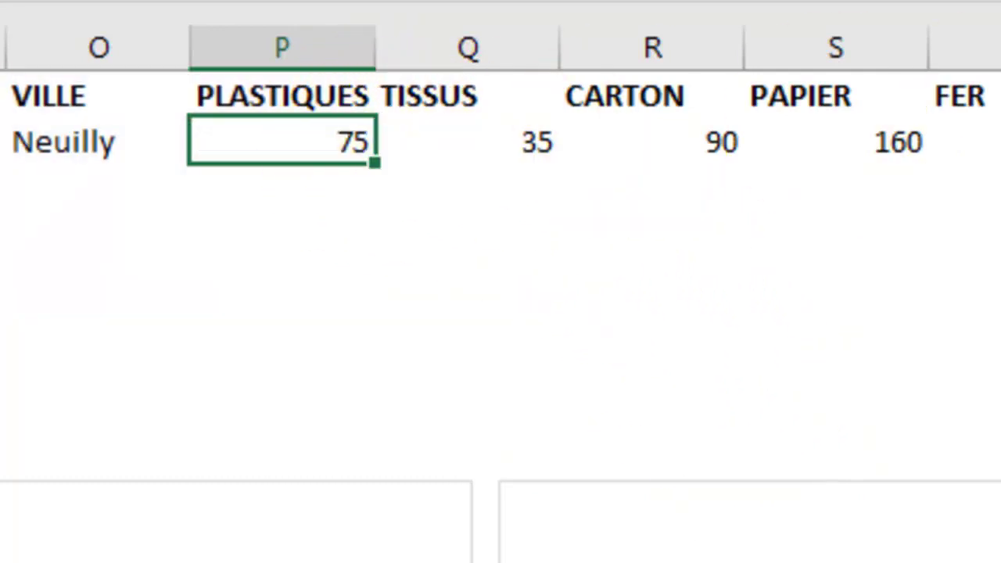
click(722, 147)
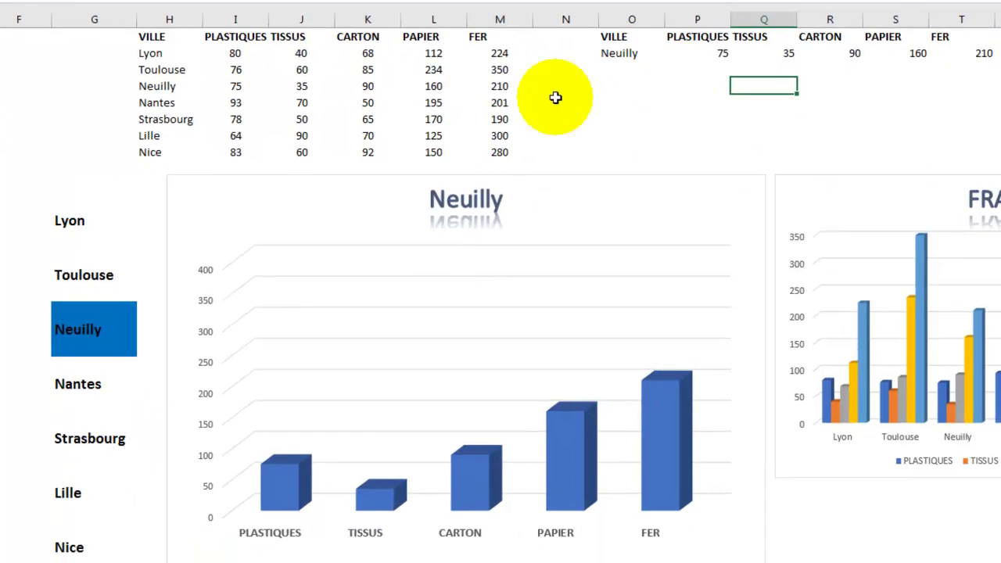
- Switch the dashboard to Lyon and make the smiley shape appear
click(78, 220)
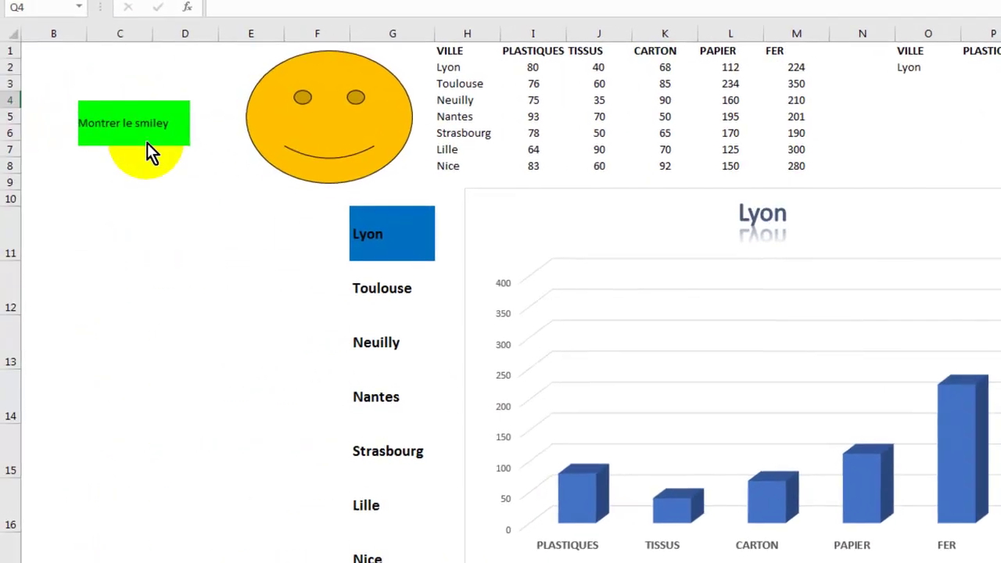
click(146, 125)
click(145, 112)
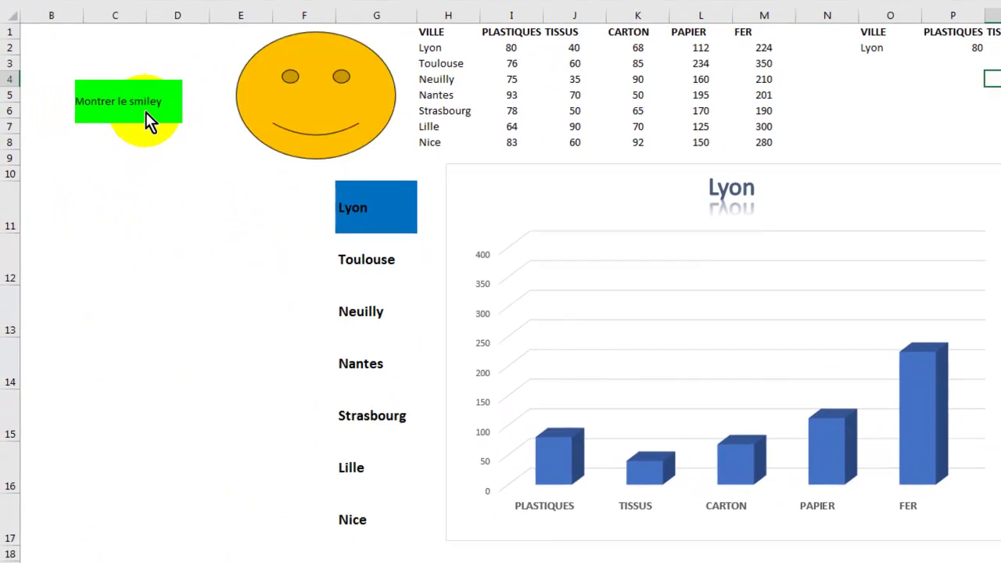
click(152, 116)
click(155, 111)
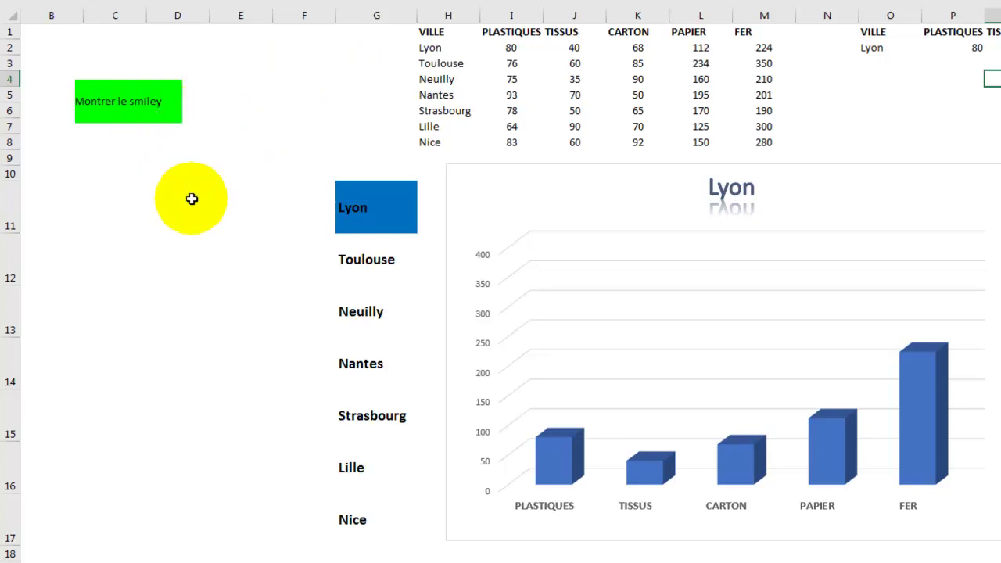
- Run the chart through the city list from Toulouse down to Nice and back, ending on Lyon
click(355, 258)
click(356, 311)
click(358, 363)
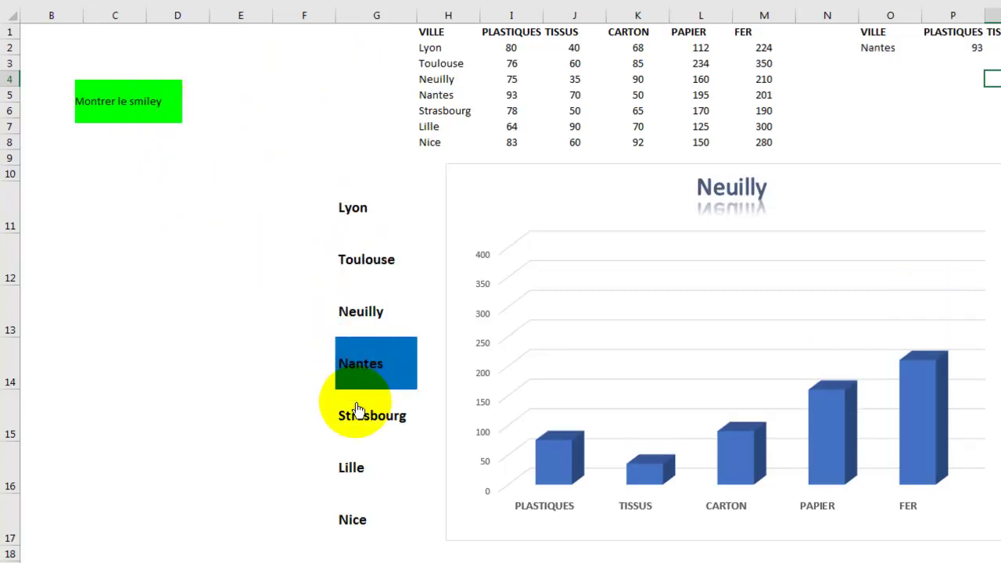
click(360, 415)
click(355, 468)
click(359, 519)
click(361, 313)
click(356, 207)
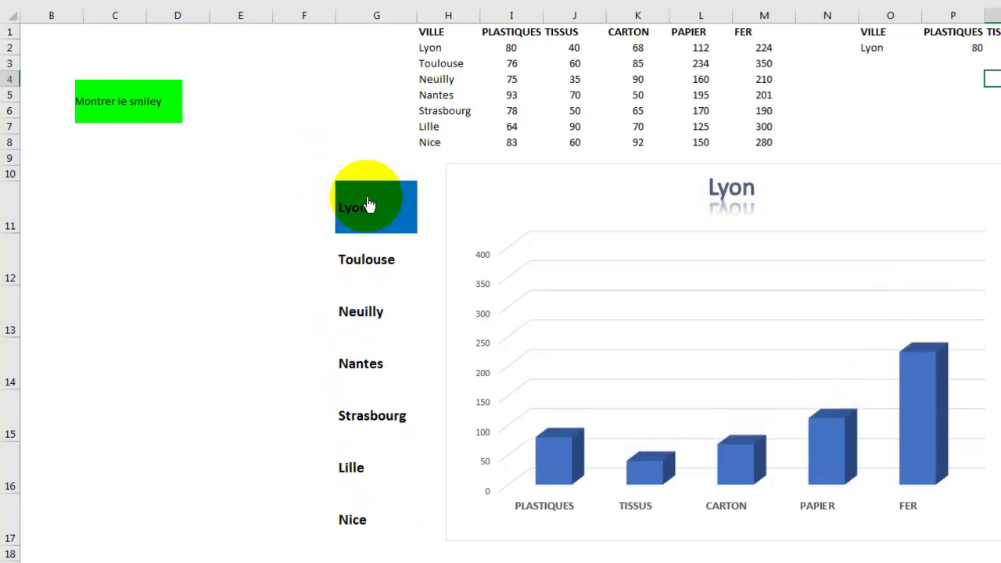
click(378, 266)
click(363, 316)
click(367, 410)
click(357, 469)
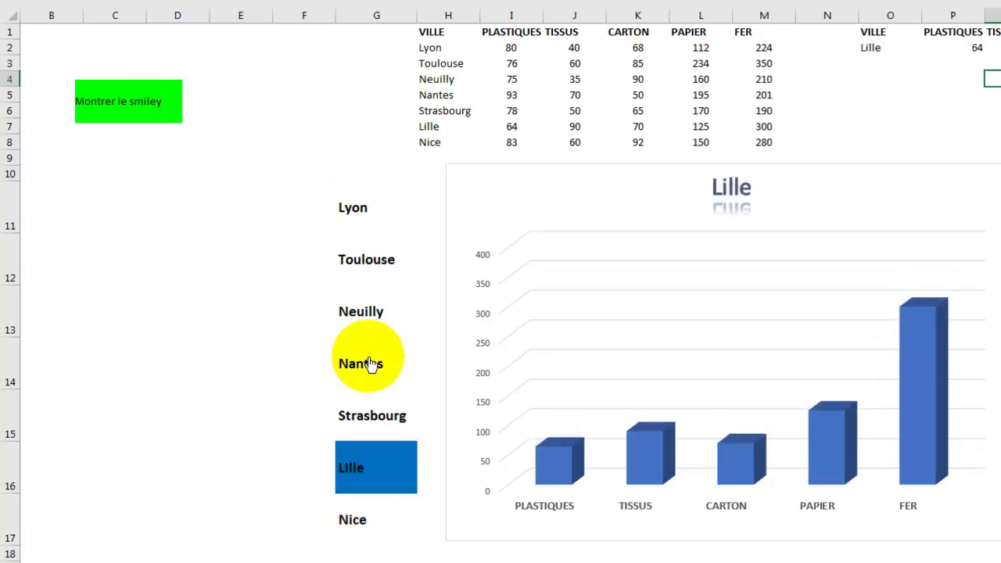
click(366, 312)
click(374, 209)
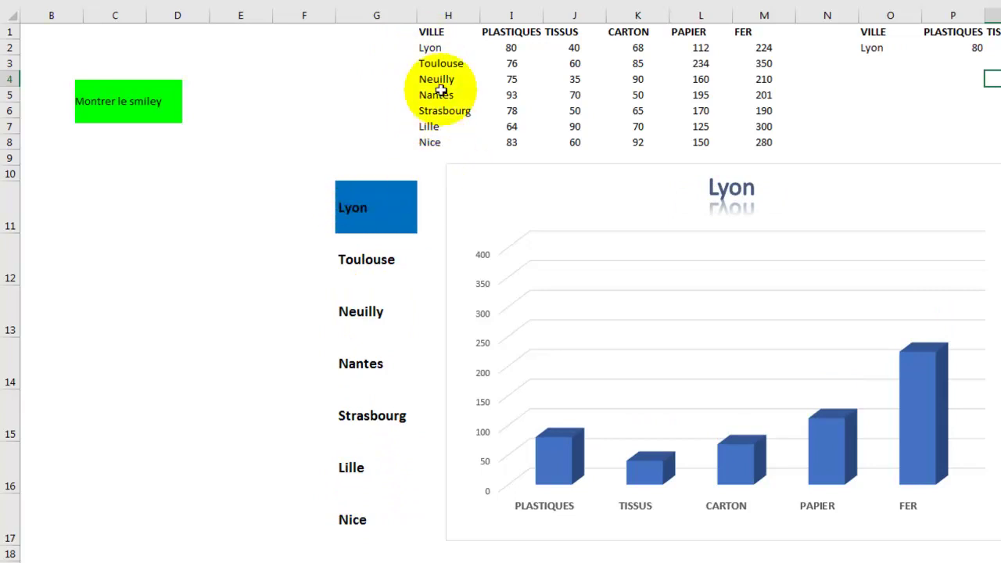
- Cycle the cities to Toulouse, then down to Nantes, and bring up the Valcell code
click(369, 512)
click(367, 415)
click(363, 361)
click(361, 266)
click(352, 213)
click(357, 280)
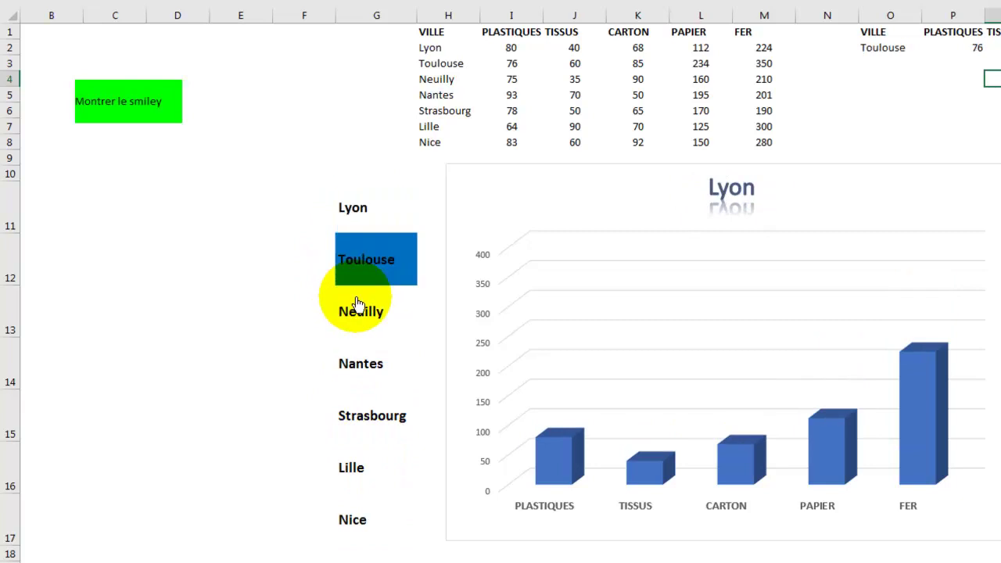
click(353, 312)
click(362, 386)
click(366, 397)
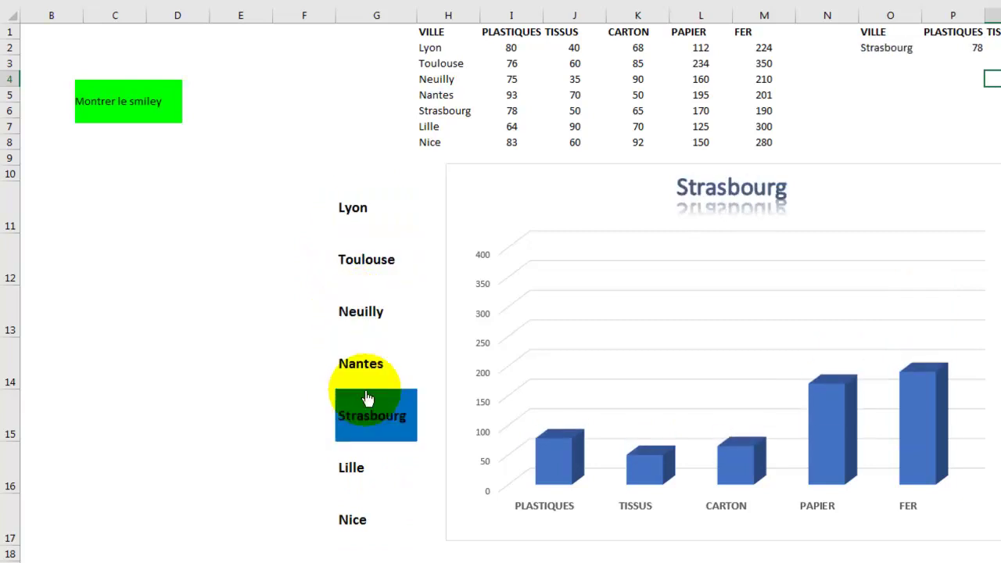
key(ctrl+z)
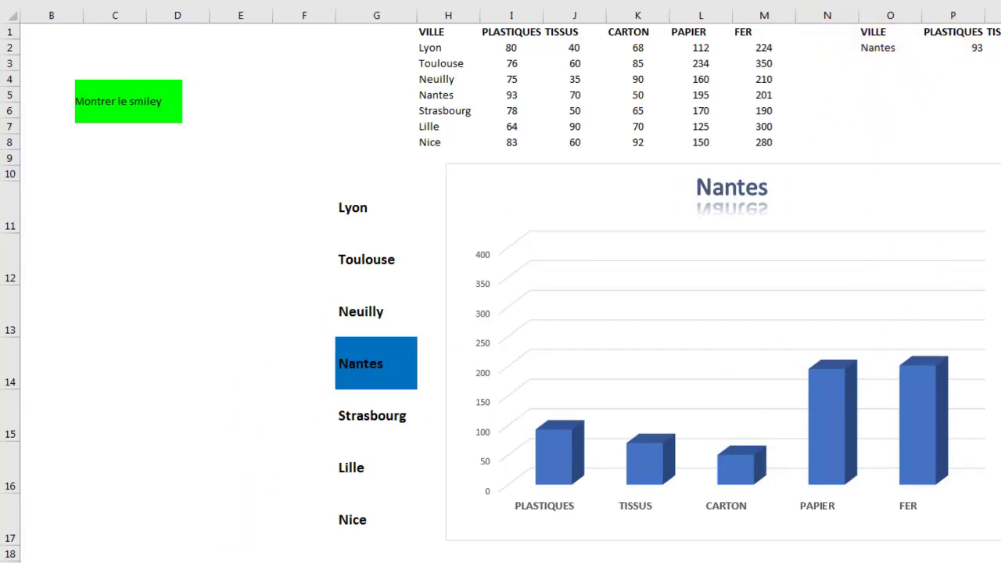
key(alt+F11)
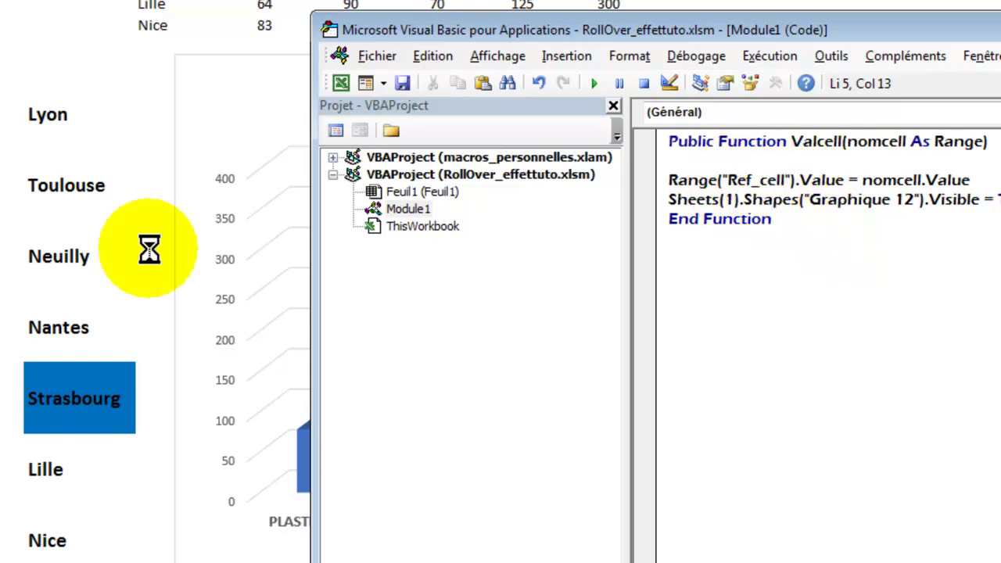
- Test the rollover on Neuilly, Toulouse and Nantes, ending with Nantes charted (93, 70, 50, 195, 201)
mouse_move(148, 248)
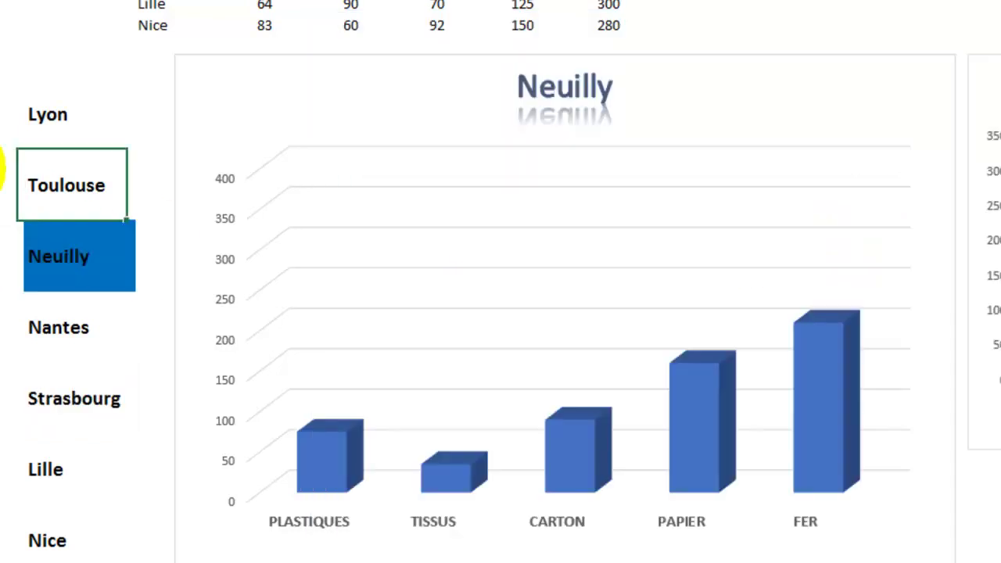
mouse_move(123, 196)
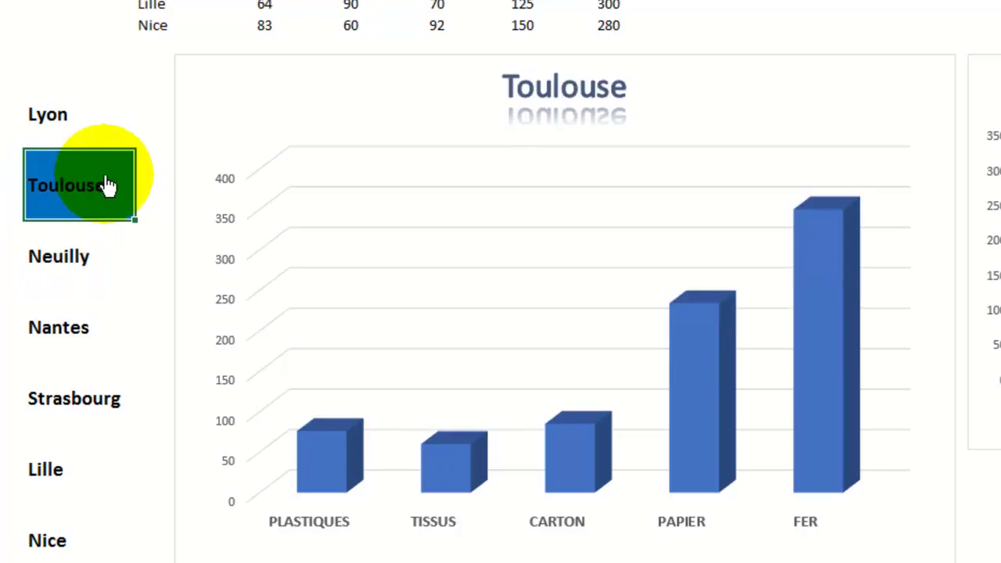
mouse_move(67, 320)
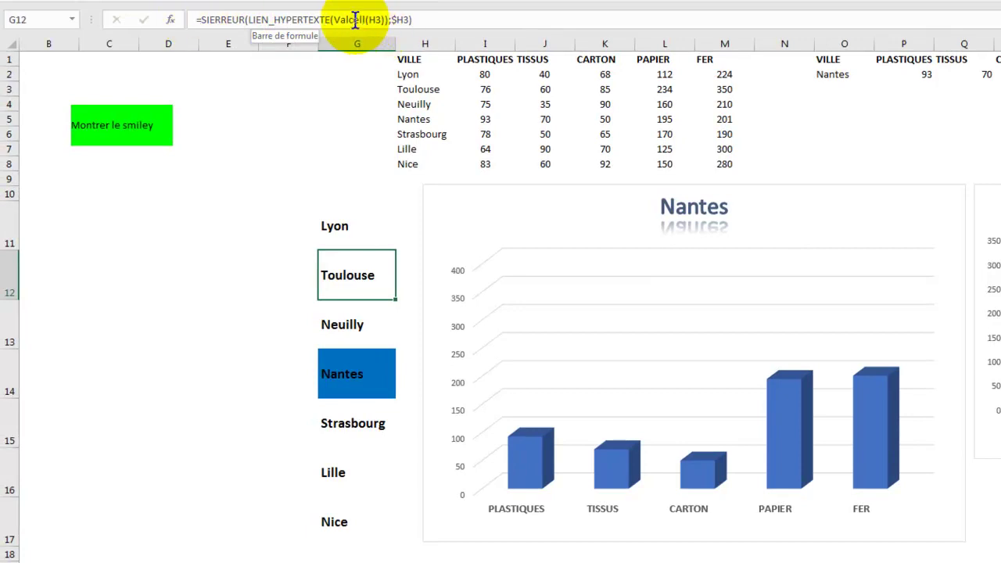
drag(333, 20, 363, 19)
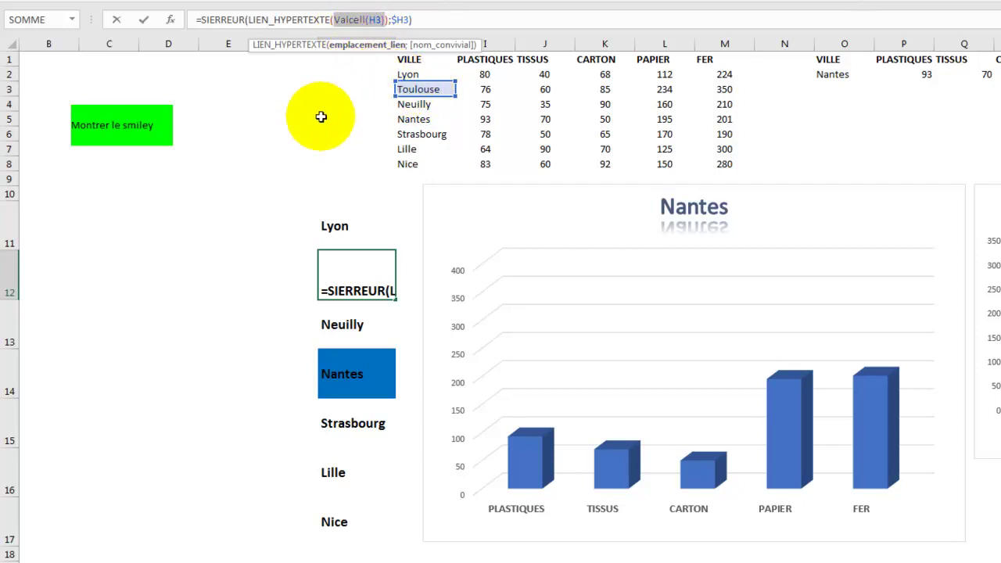
click(185, 253)
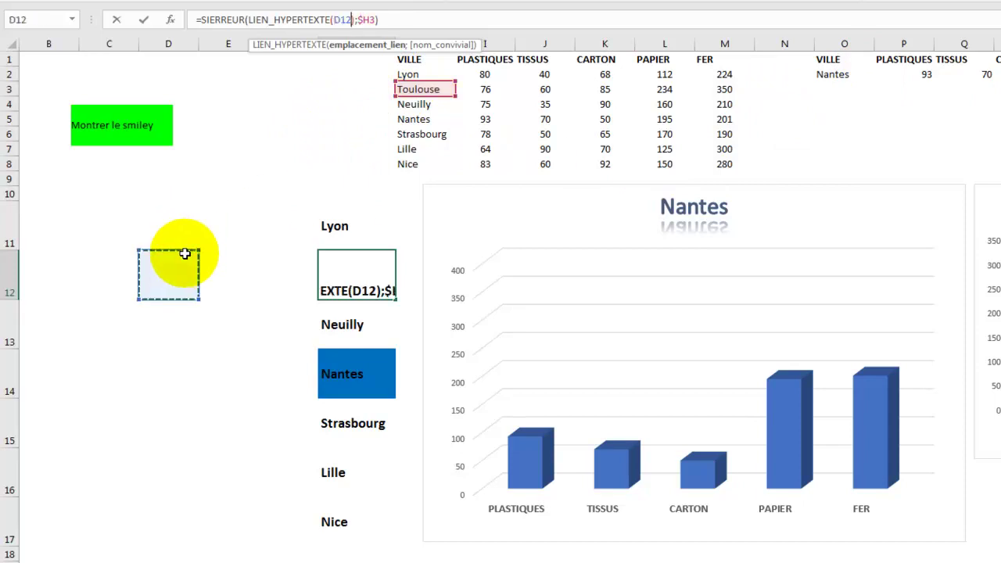
key(Escape)
click(208, 324)
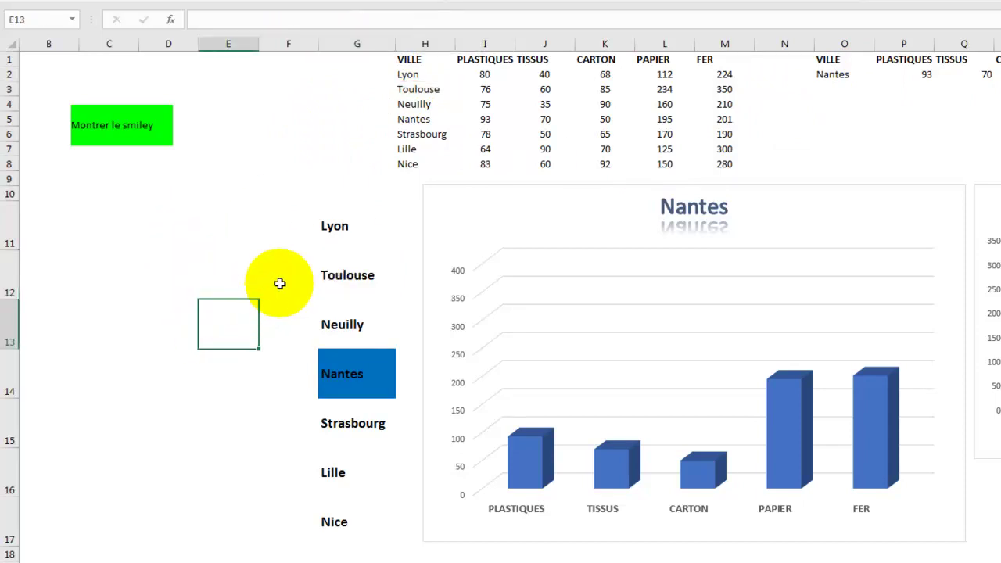
mouse_move(340, 281)
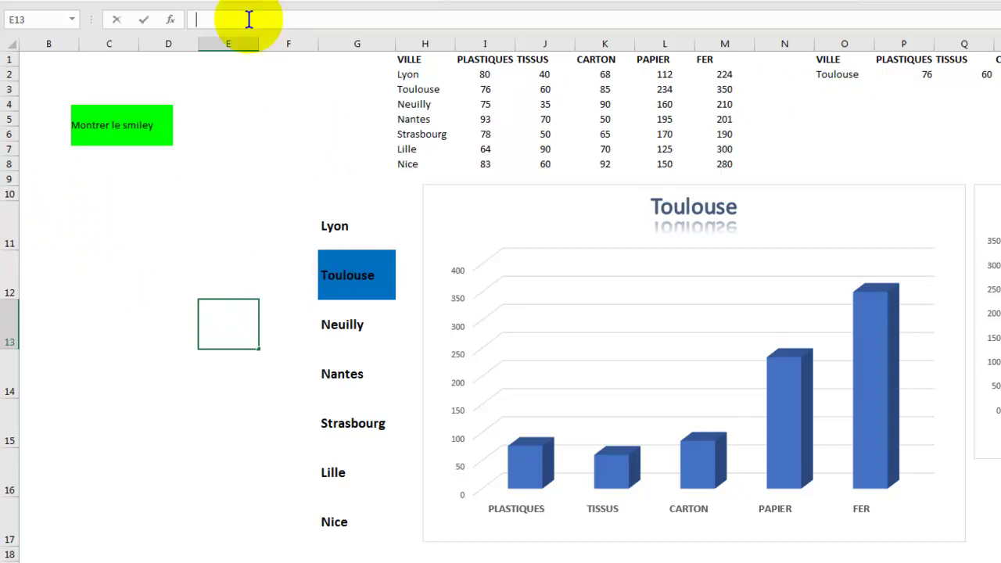
- Enter =Valcell(H3) in cell E13
text(=V)
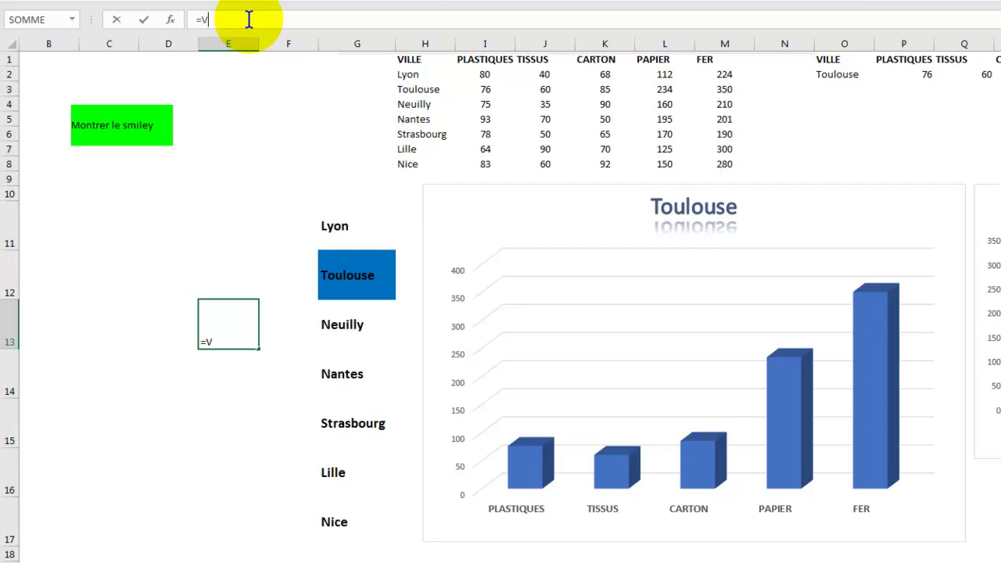
text(alcell()
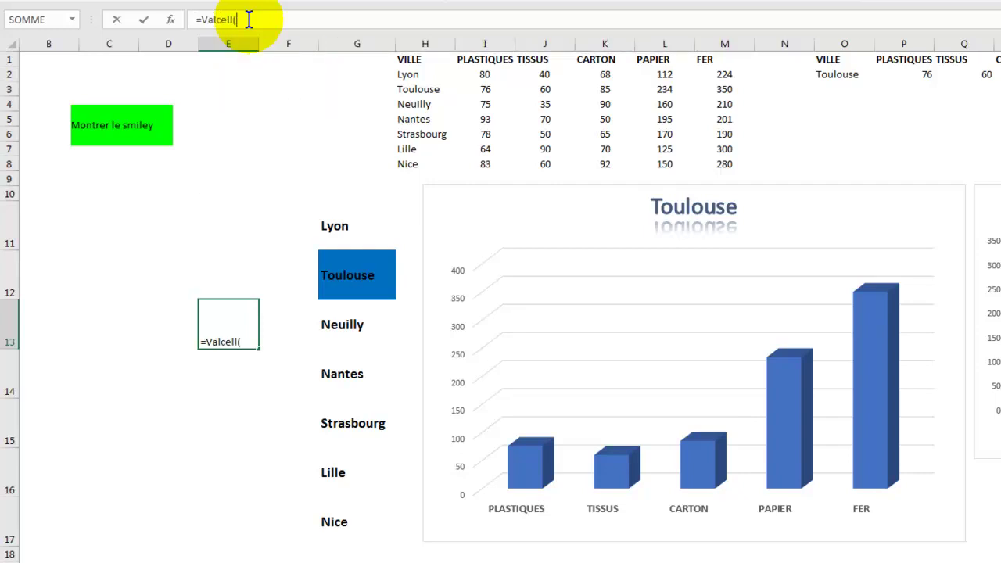
text(H3)
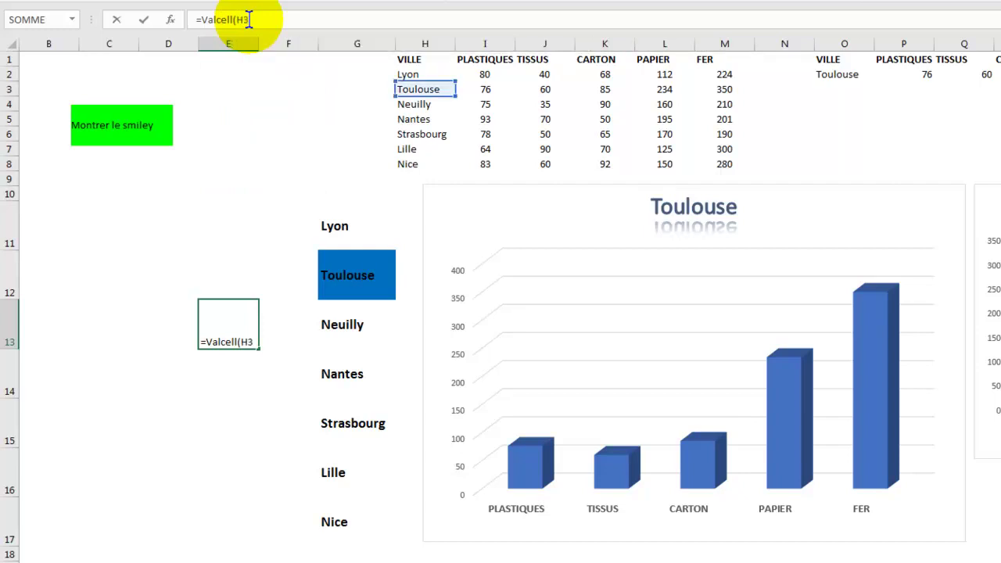
key(ctrl+Return)
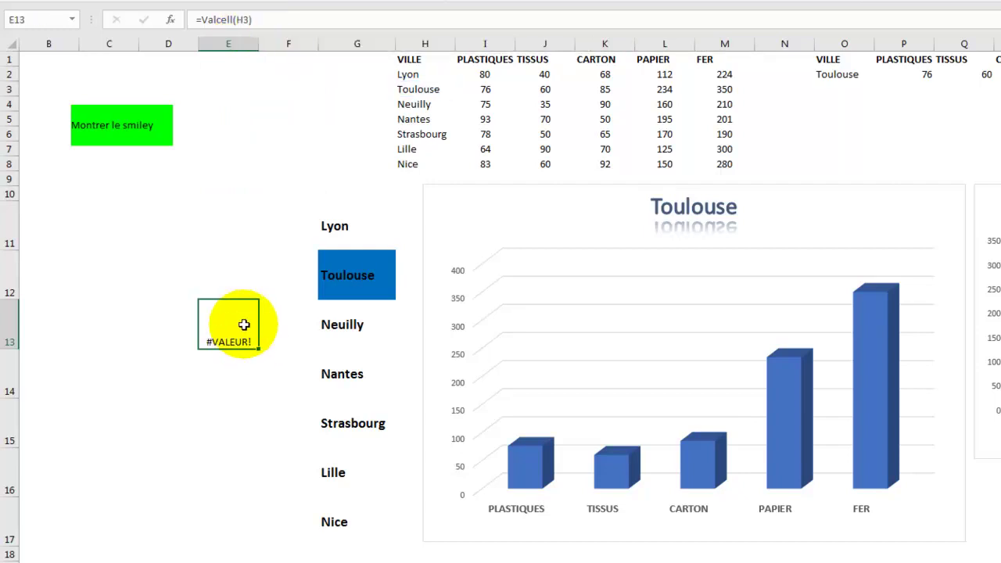
click(342, 323)
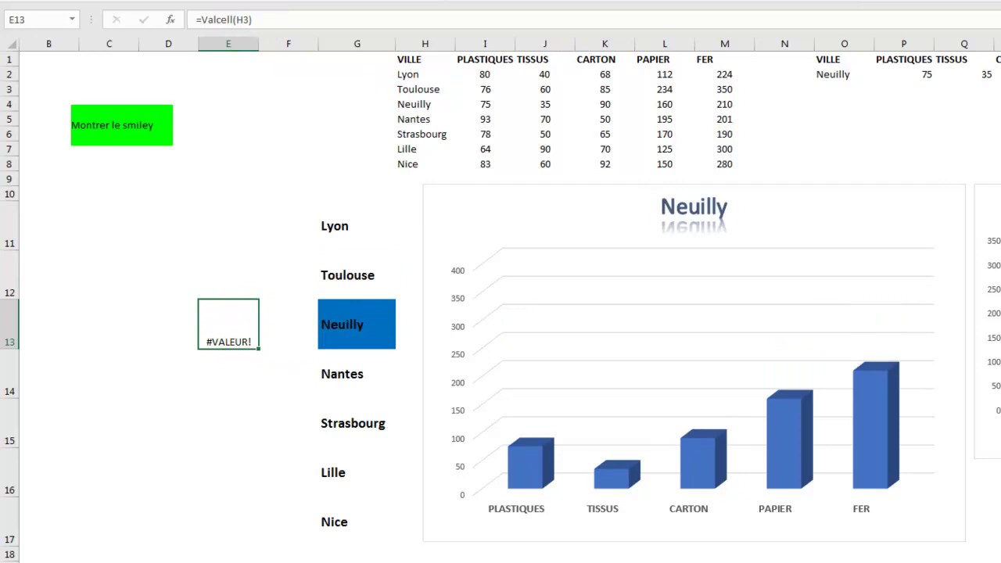
click(341, 374)
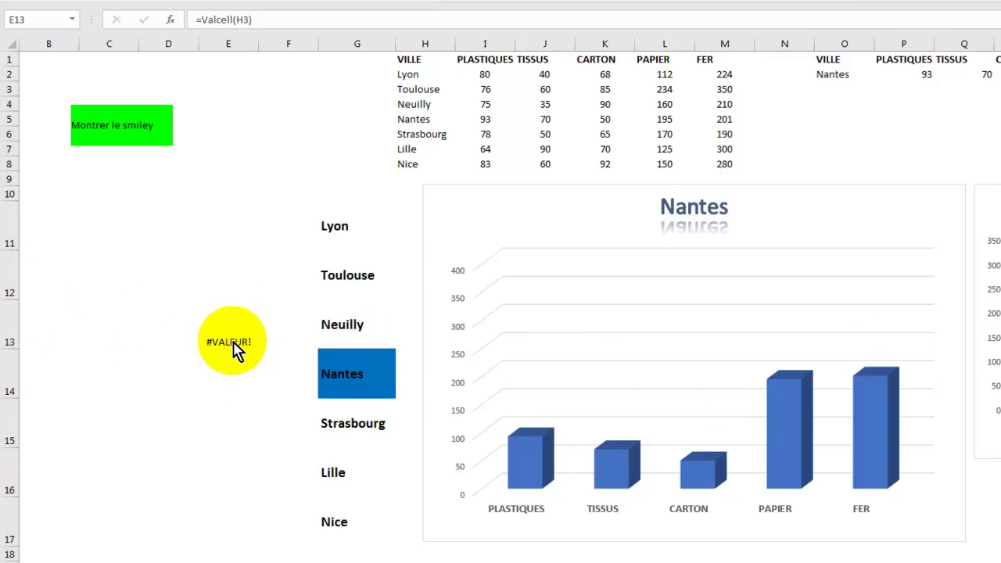
- Wrap E13's formula as =LIEN_HYPERTEXTE(Valcell(H3)), showing a #VALEUR! link
click(232, 341)
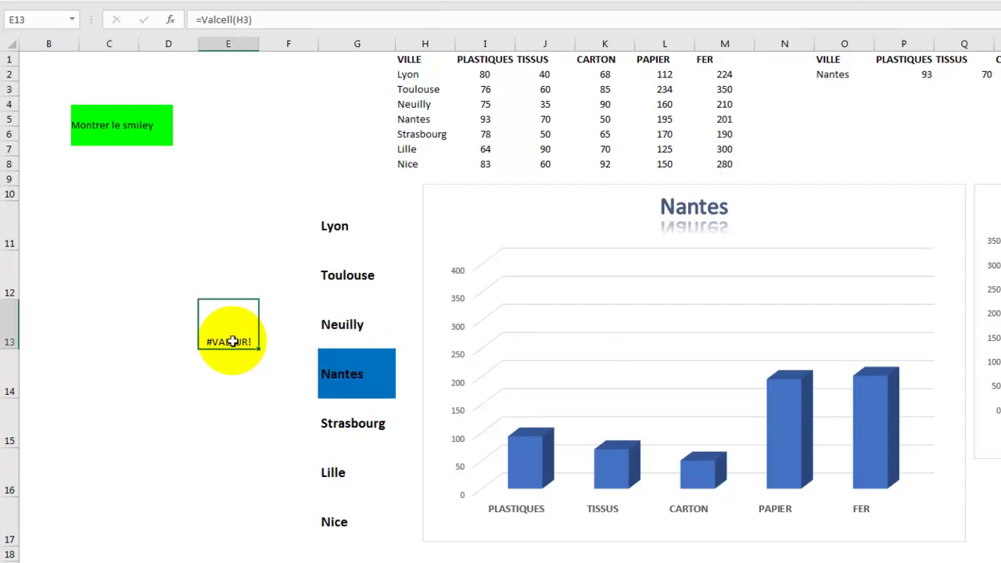
click(200, 20)
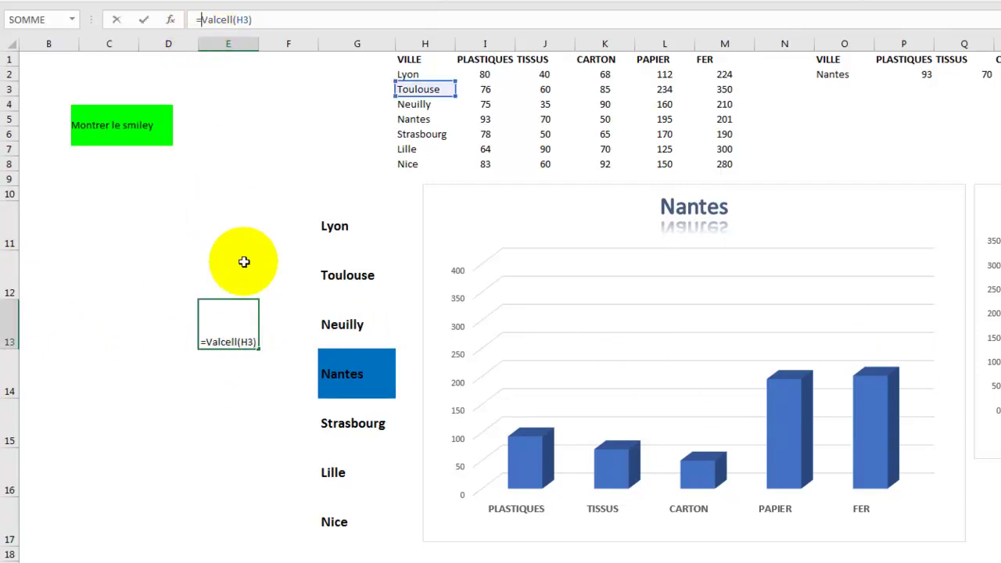
text(lien)
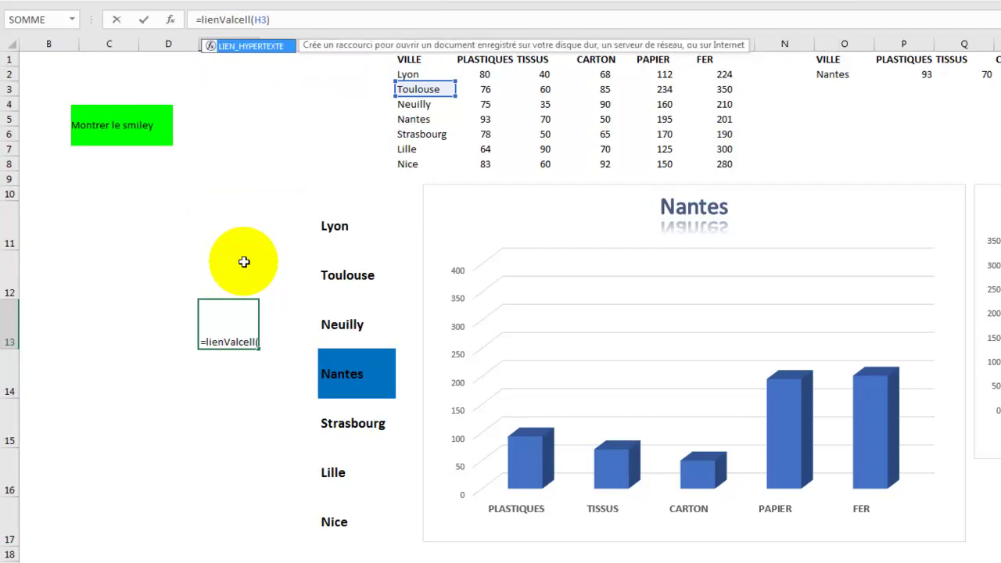
key(Tab)
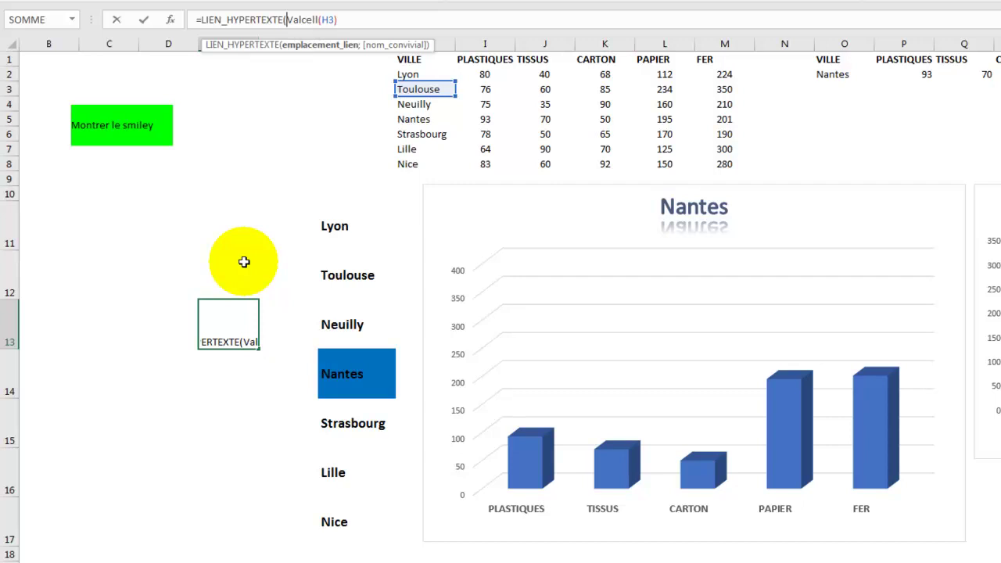
text())
key(ctrl+Return)
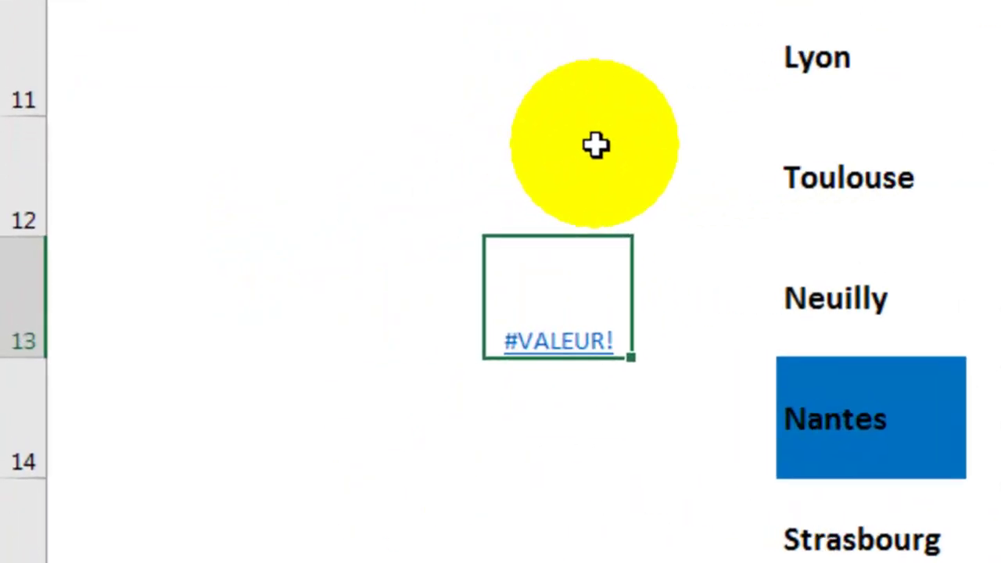
- Test E13's #VALEUR! link, turning Toulouse blue, then reopen its formula for editing
mouse_move(607, 335)
click(532, 480)
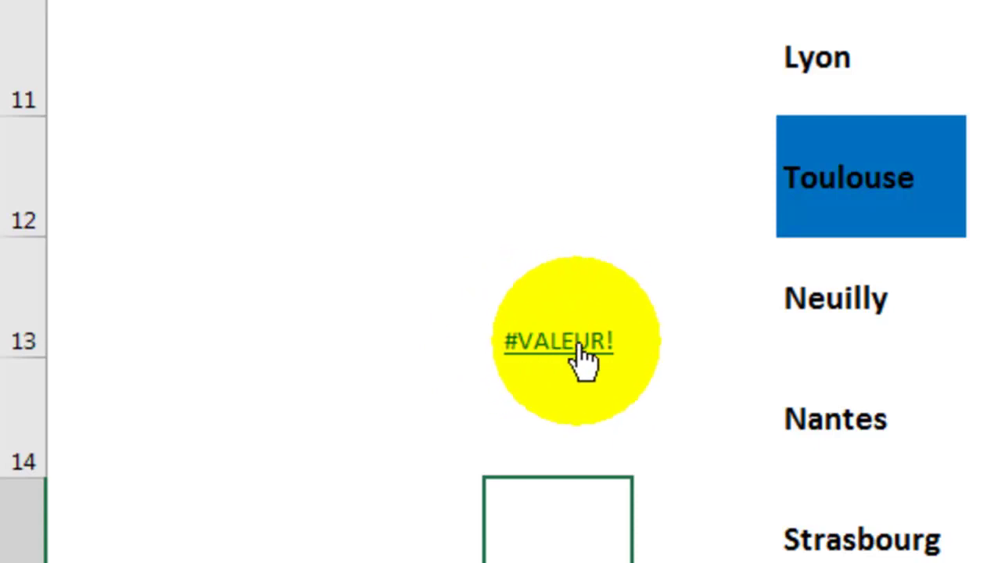
click(641, 356)
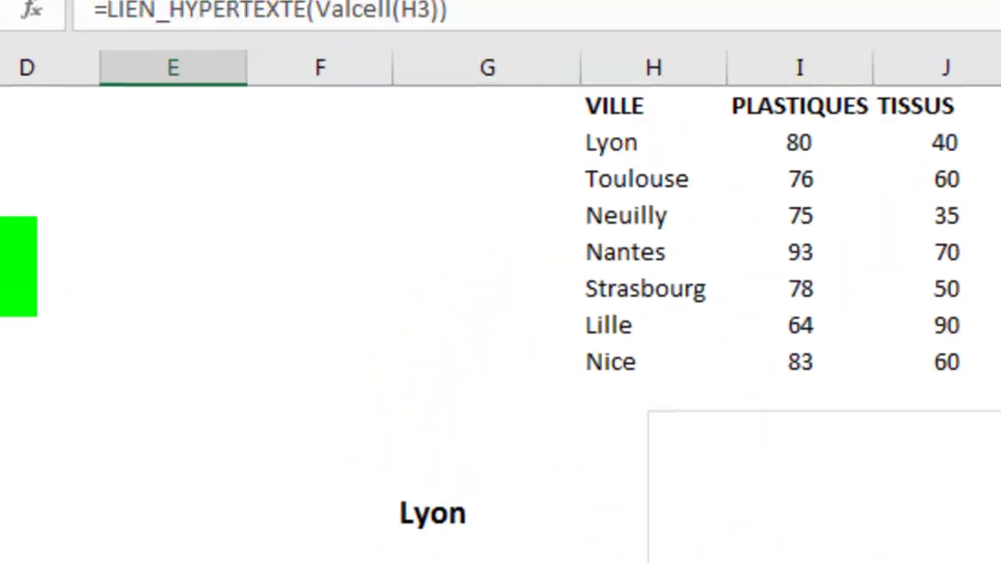
click(78, 38)
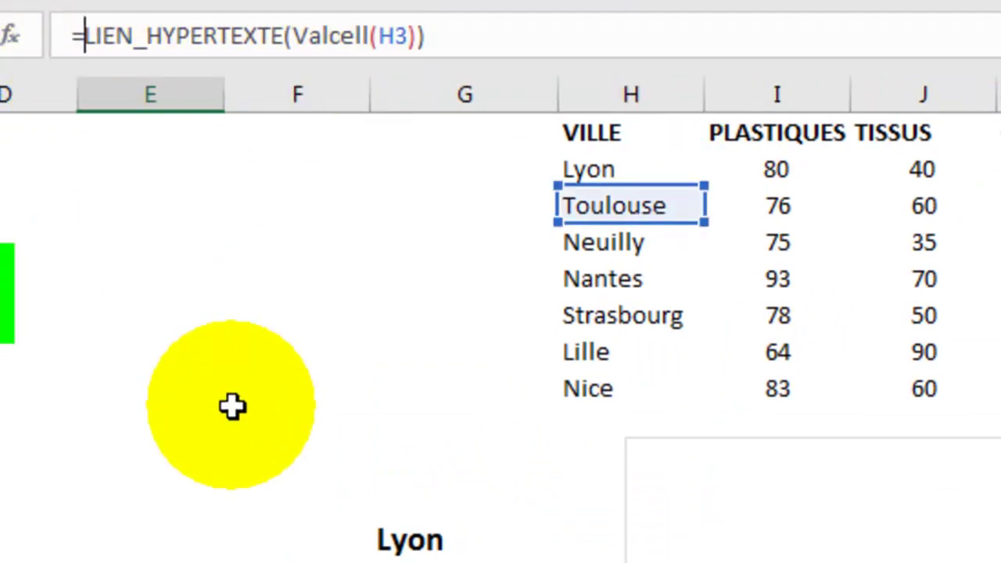
- Change E13 to =SIERREUR(LIEN_HYPERTEXTE(Valcell(H3));H3), correcting the misspelled function name
text(sierreu()
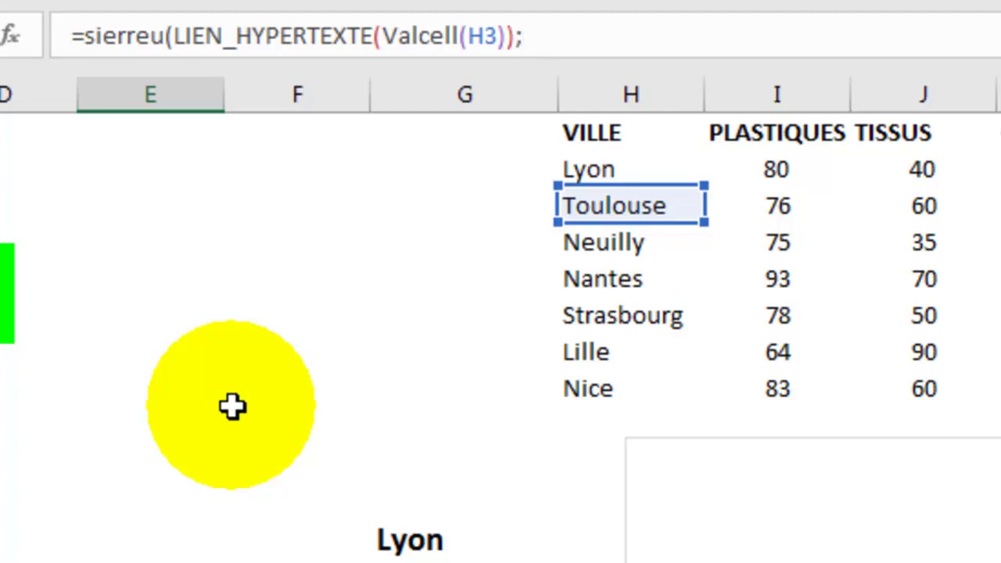
text(H)
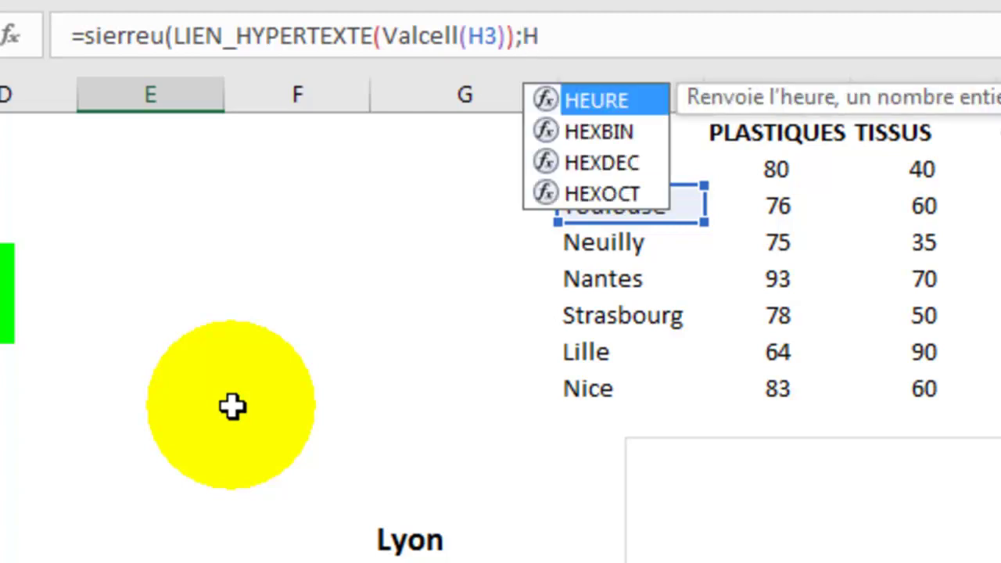
text(3)
key(Return)
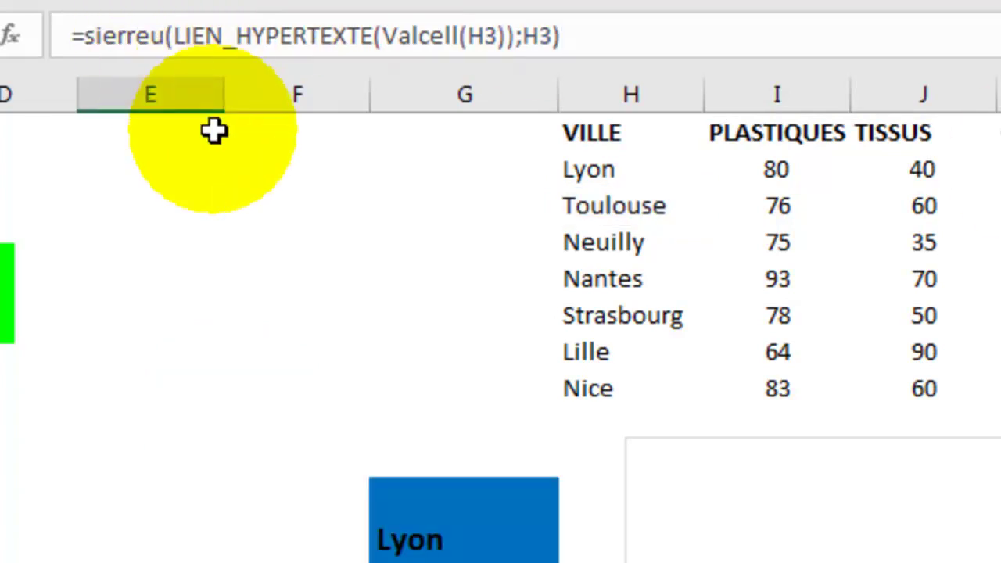
click(165, 37)
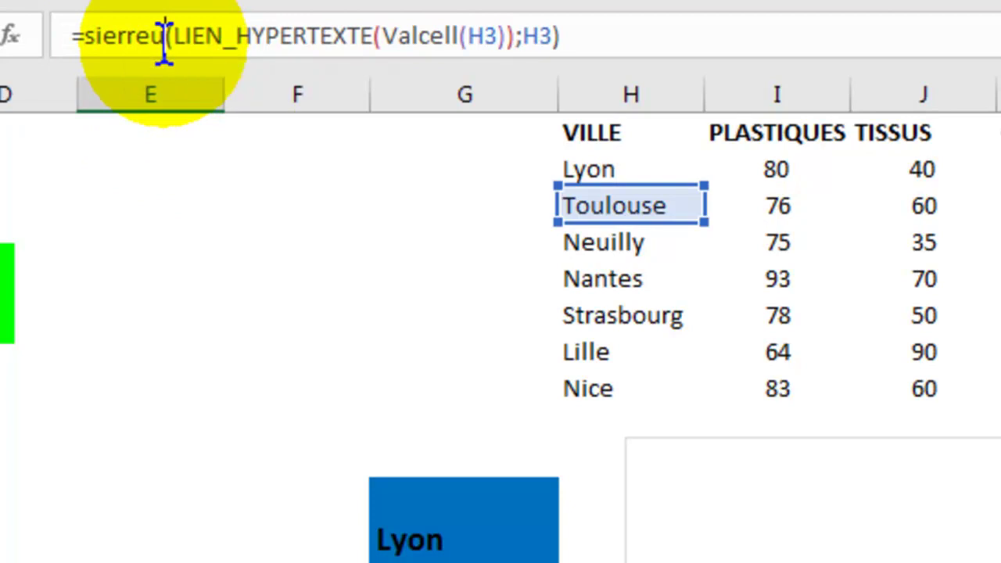
text(r)
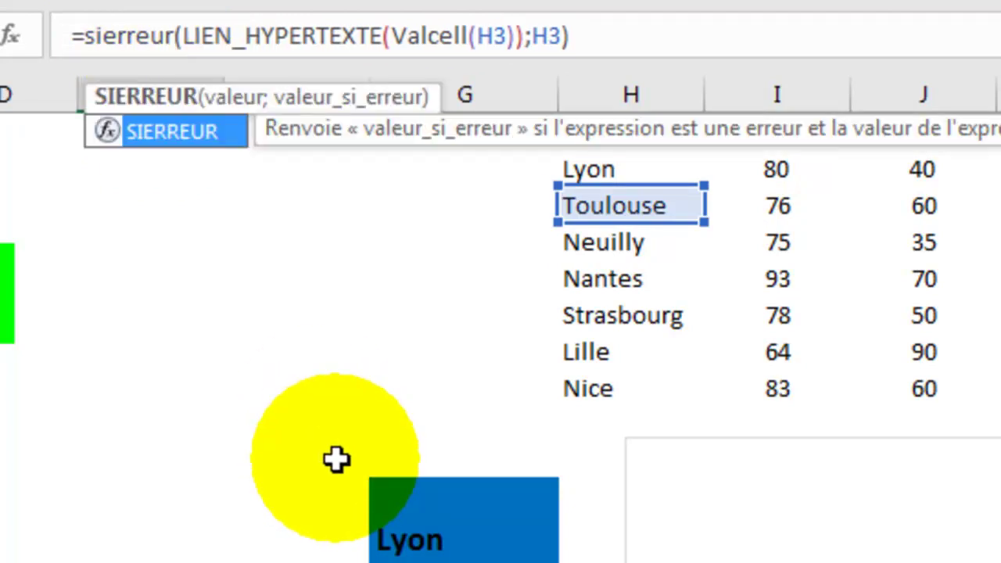
key(Return)
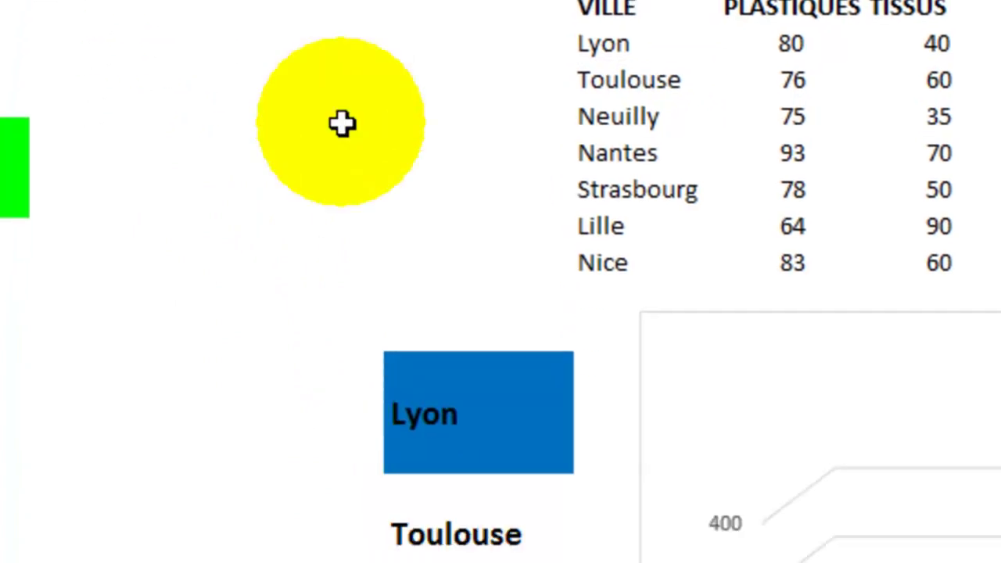
- Test the Toulouse link in E13 switching the chart, then delete the test formula
mouse_move(187, 375)
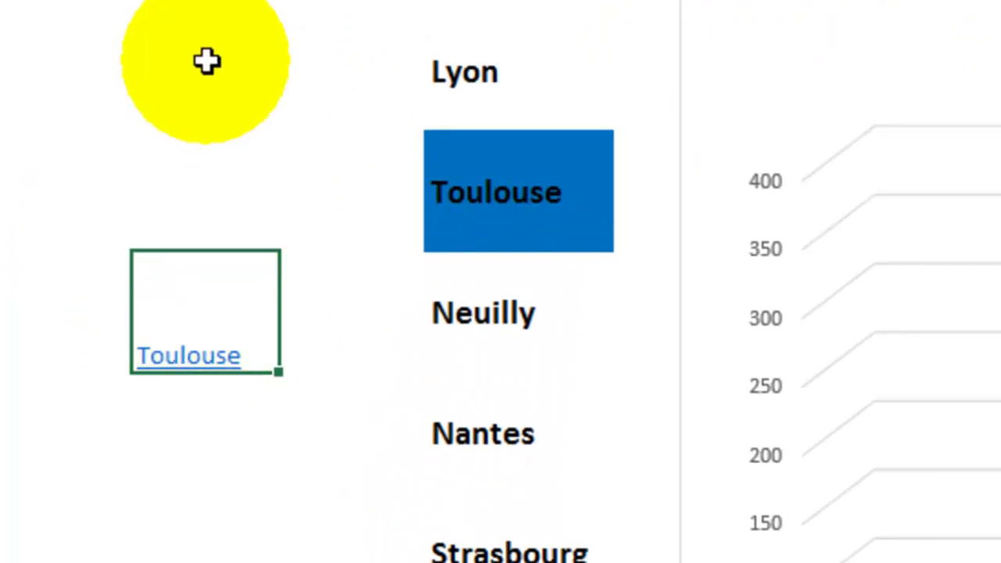
mouse_move(473, 98)
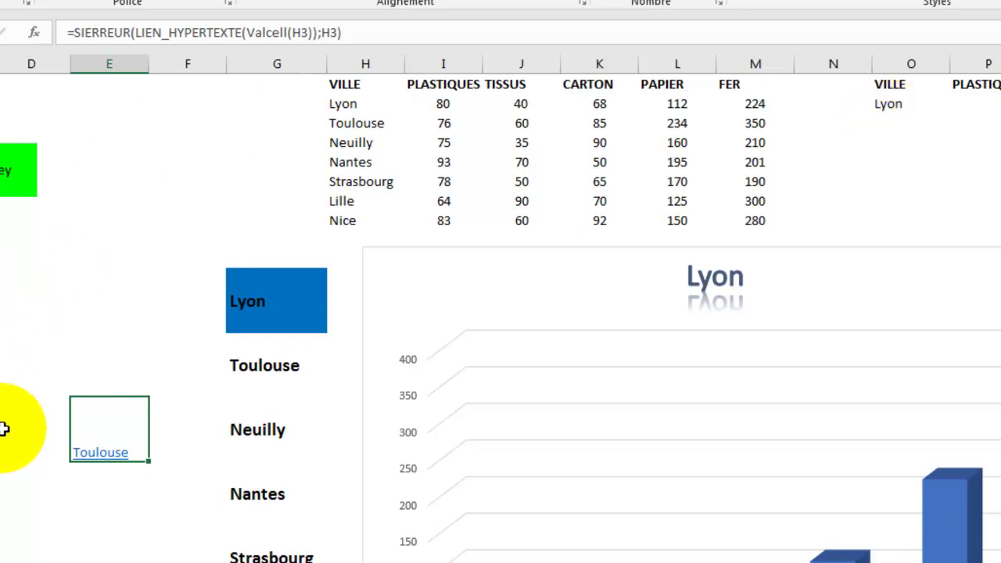
click(121, 454)
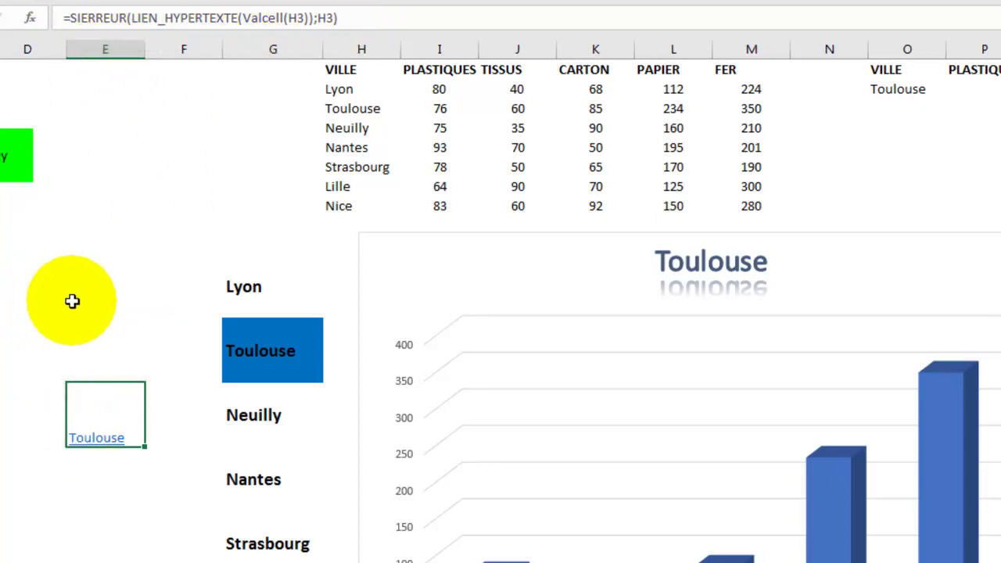
key(Delete)
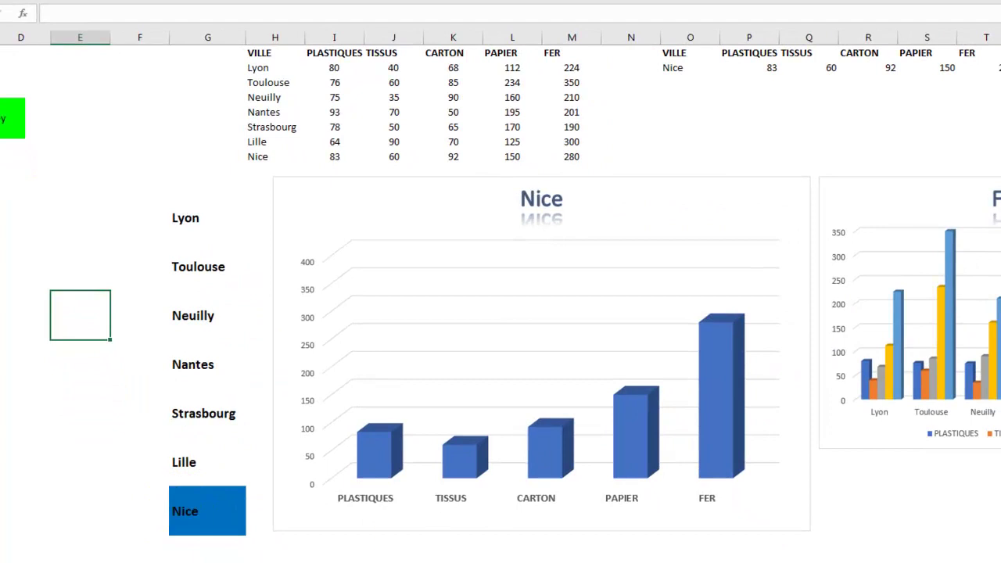
- Hide the source data and lookup table G2:R8 by setting their font colour to white
click(224, 53)
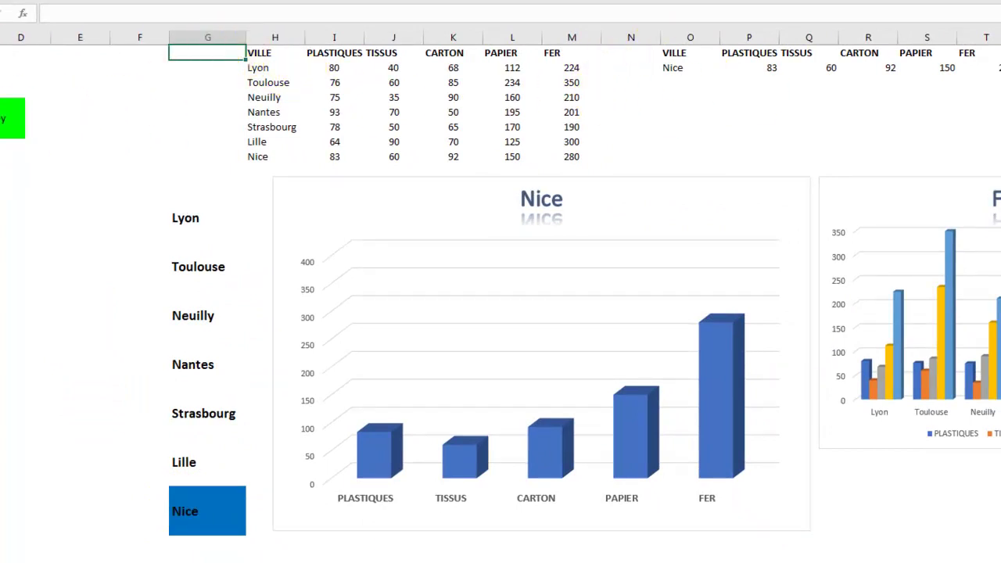
mouse_move(235, 55)
mouse_down()
mouse_move(949, 160)
mouse_move(999, 177)
mouse_up()
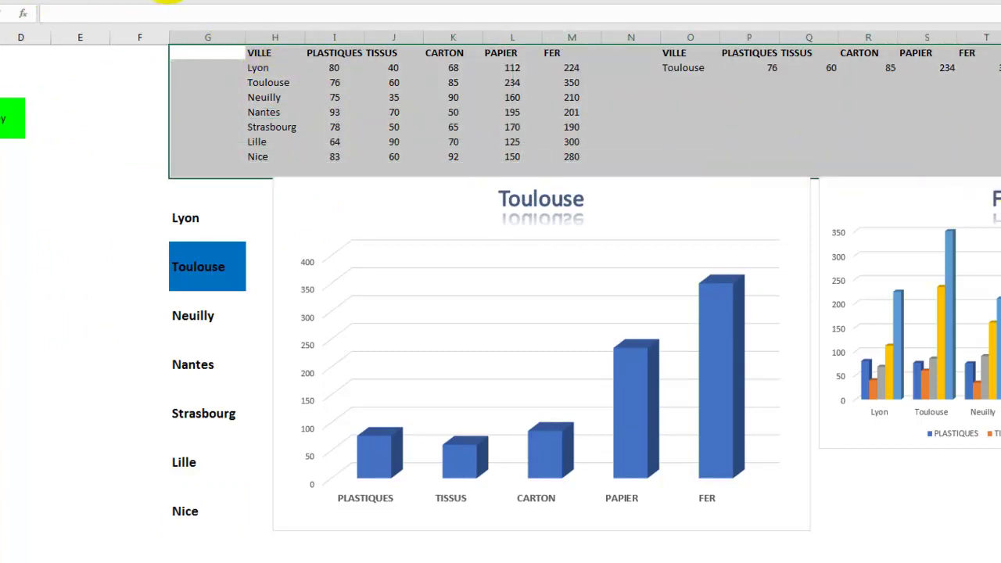
click(168, 2)
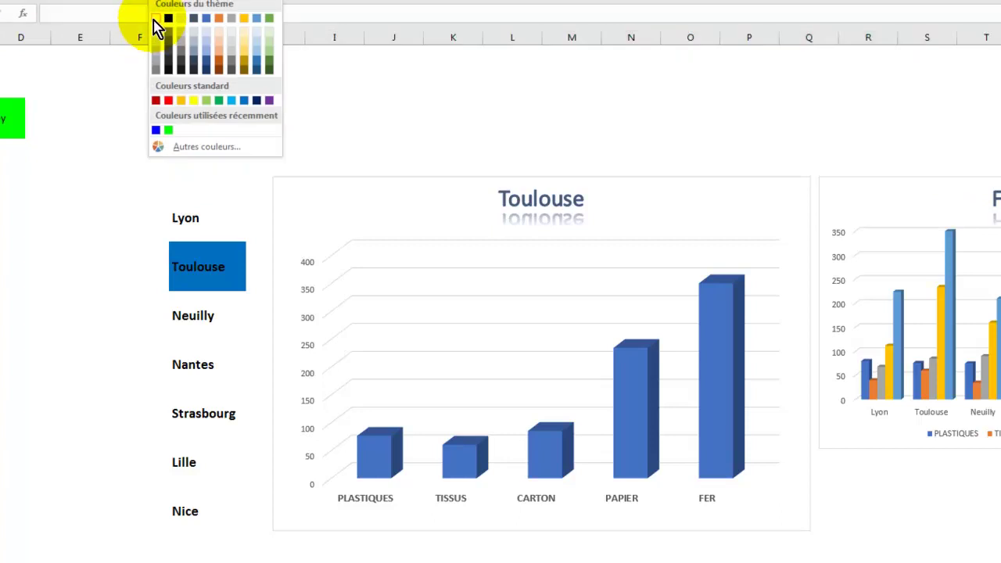
click(156, 30)
click(60, 227)
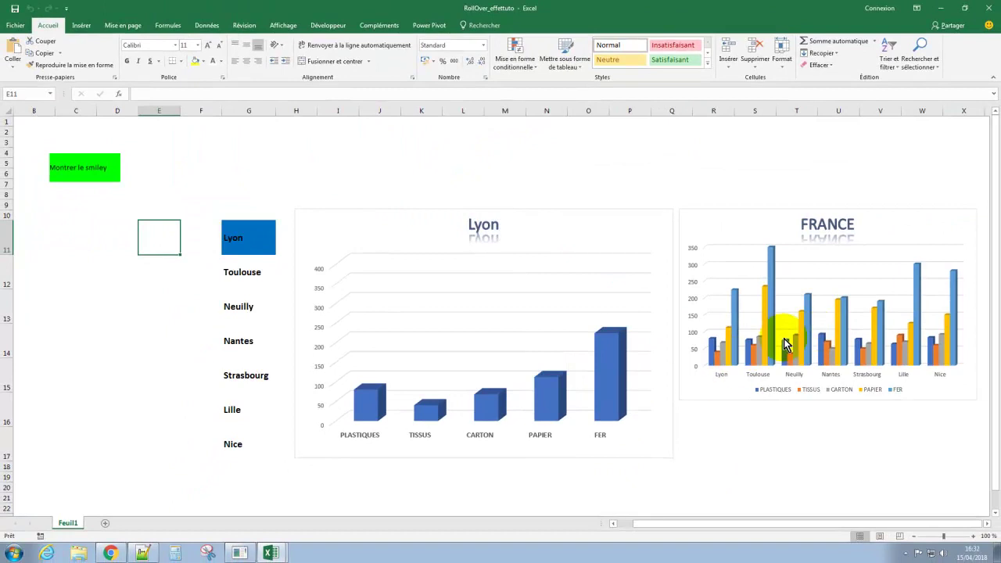
- Reveal the smiley shape and roll over the city names to test the highlight and chart switching
mouse_move(249, 408)
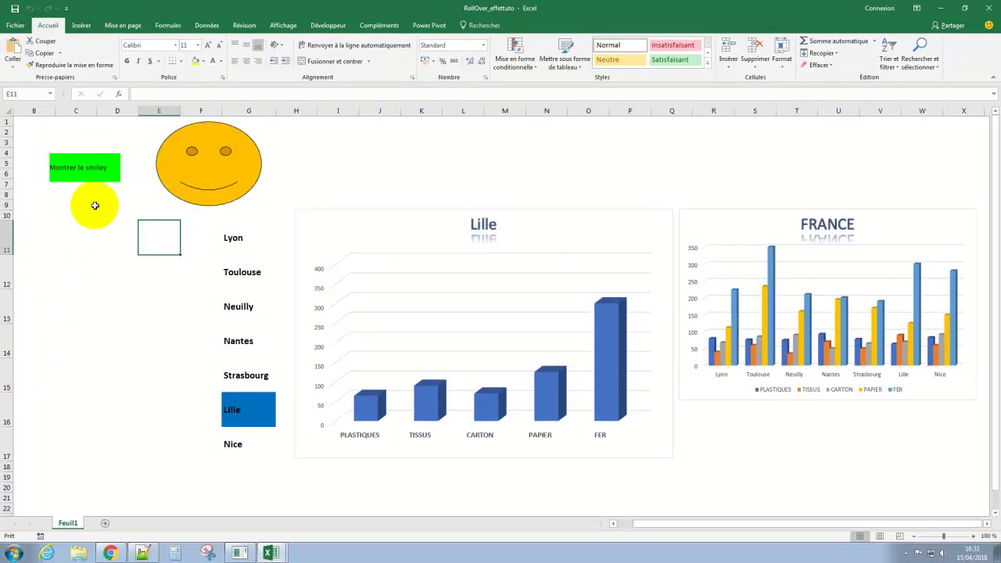
drag(86, 236, 104, 170)
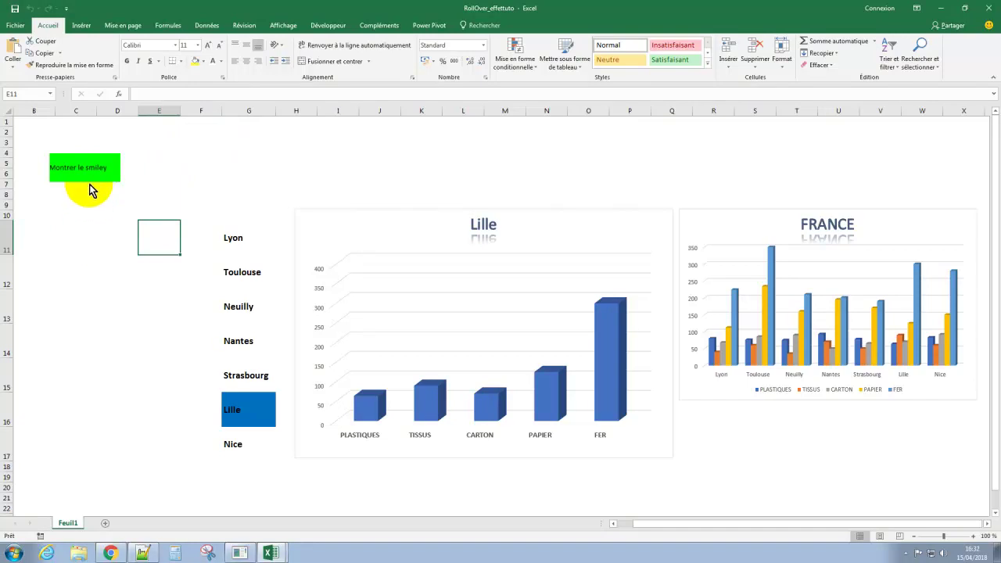
mouse_move(91, 174)
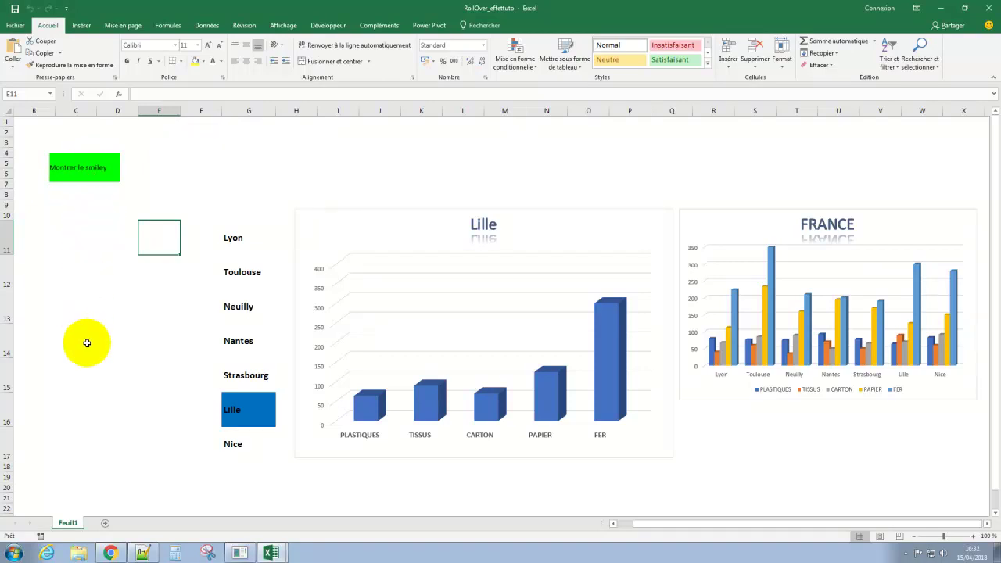
mouse_move(235, 234)
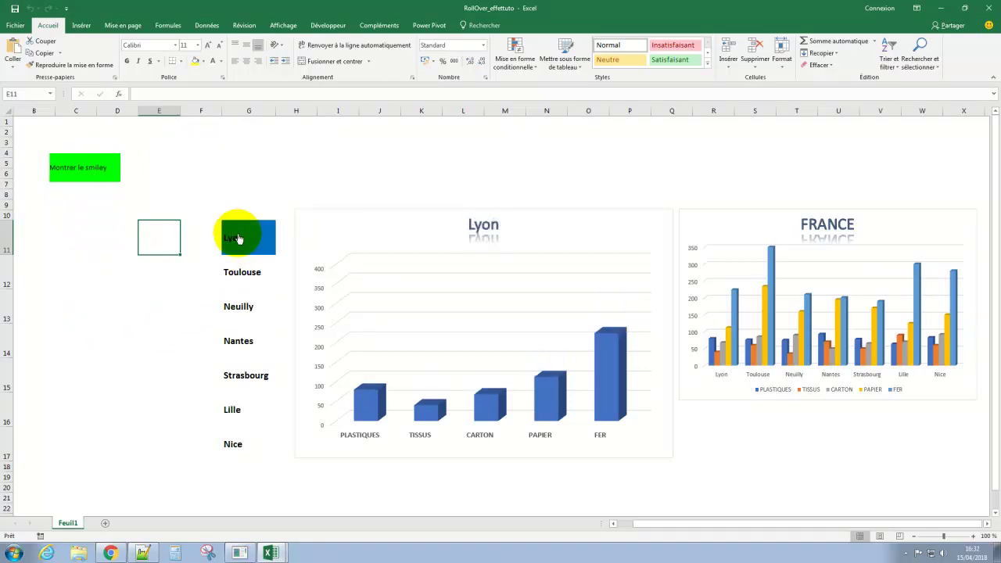
mouse_move(232, 409)
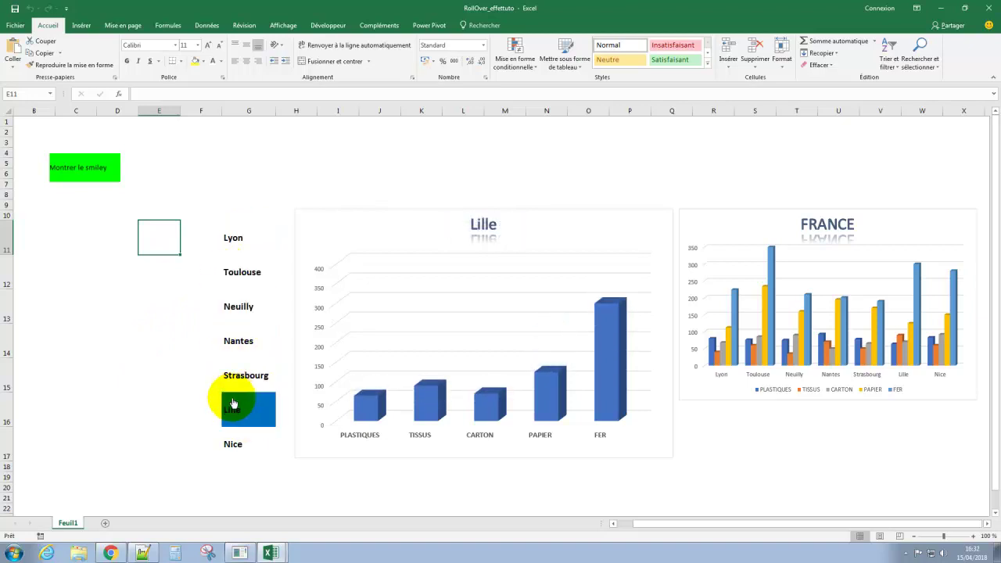
- Select the Nice label cell G17 to show its SIERREUR(LIEN_HYPERTEXTE(Valcell…)) formula
mouse_move(225, 439)
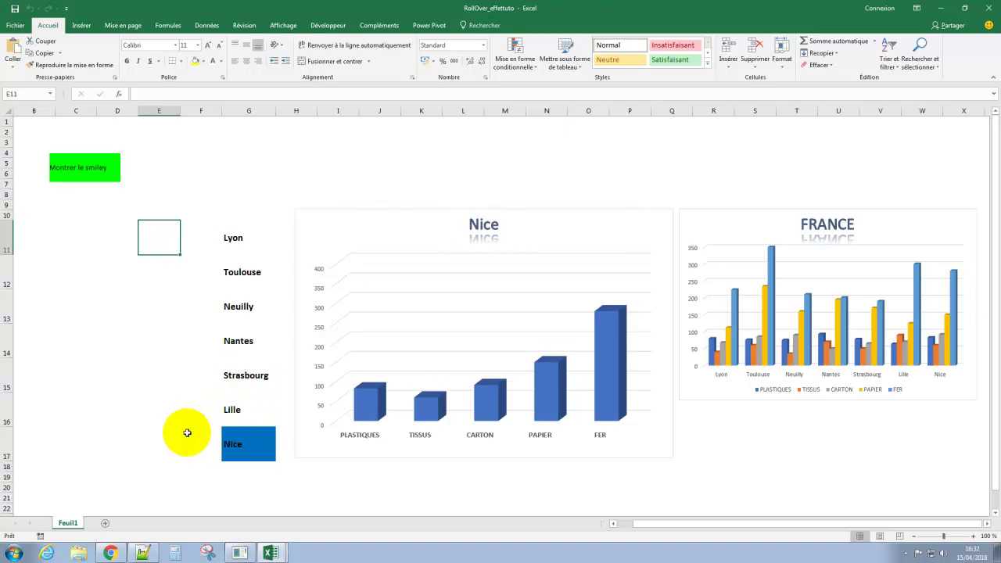
click(188, 432)
key(Right)
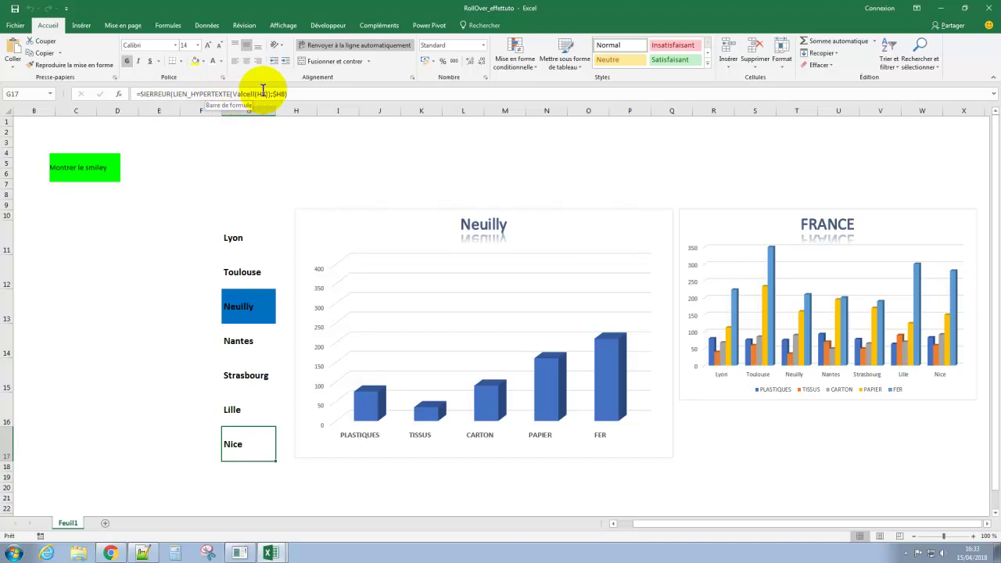
key(alt+F11)
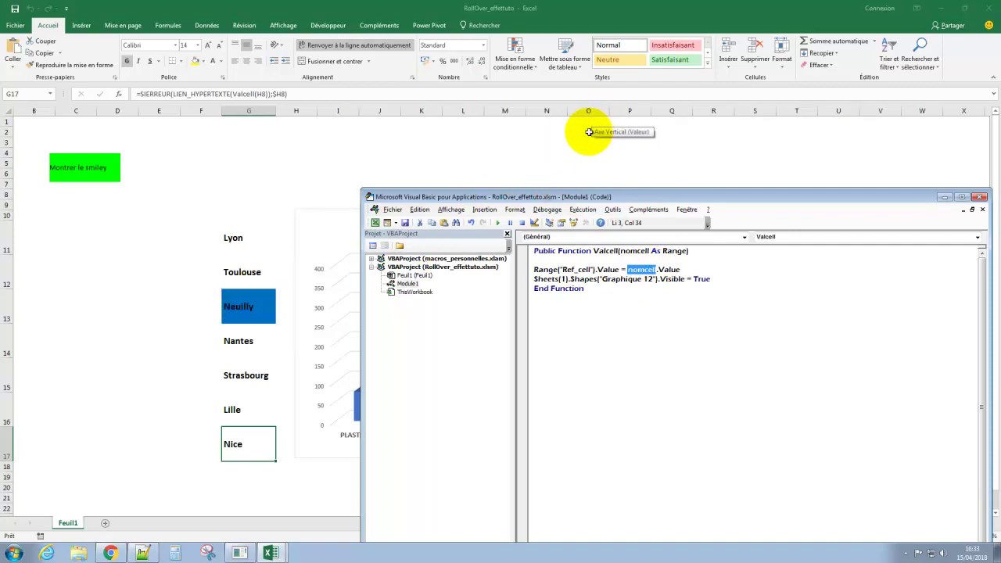
drag(542, 279, 687, 289)
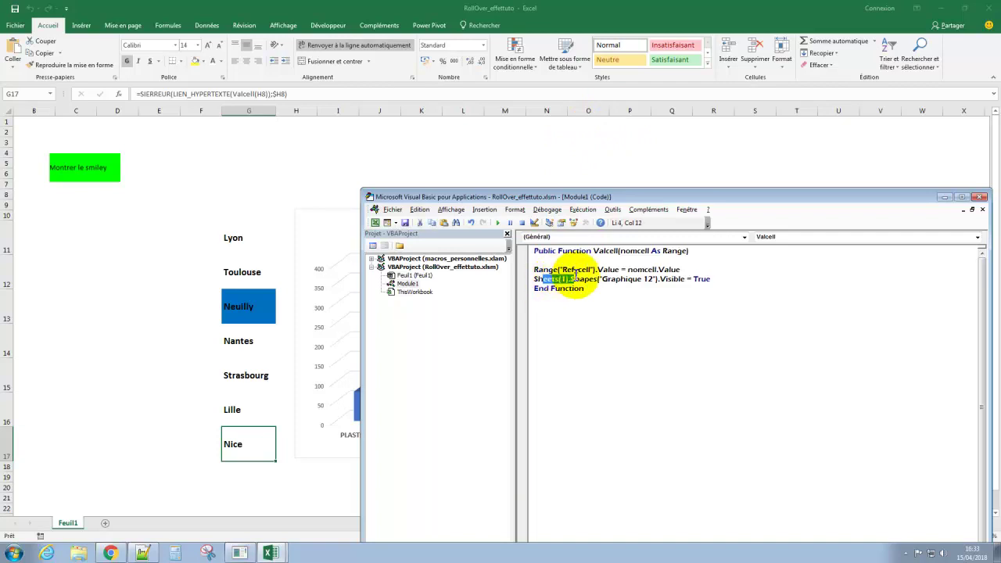
click(645, 298)
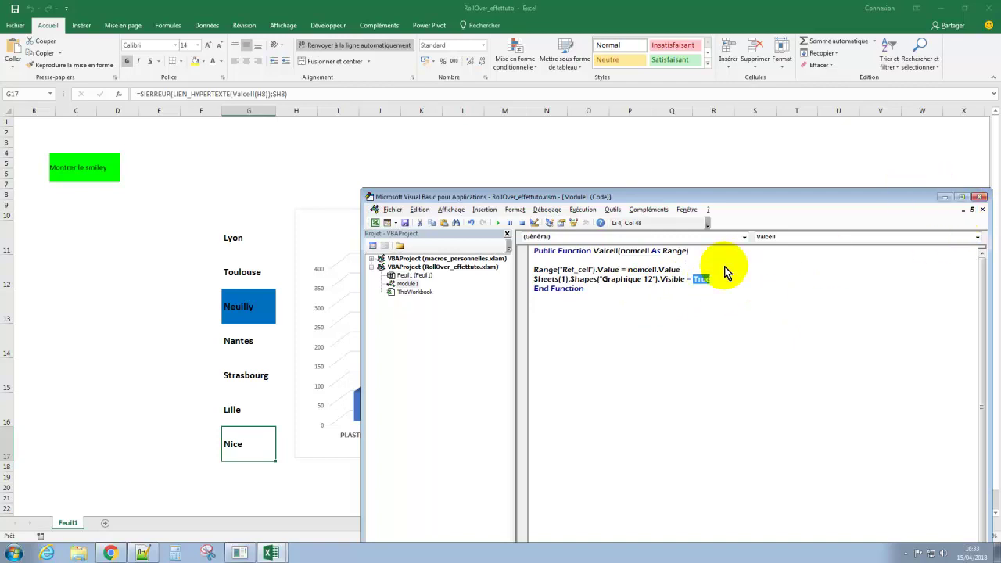
key(alt+F11)
mouse_move(252, 342)
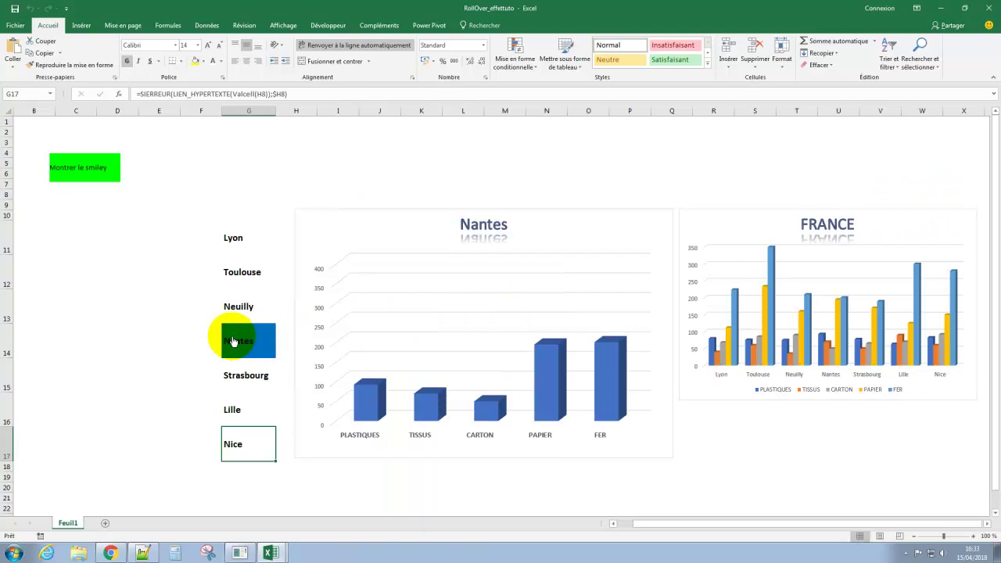
mouse_move(240, 267)
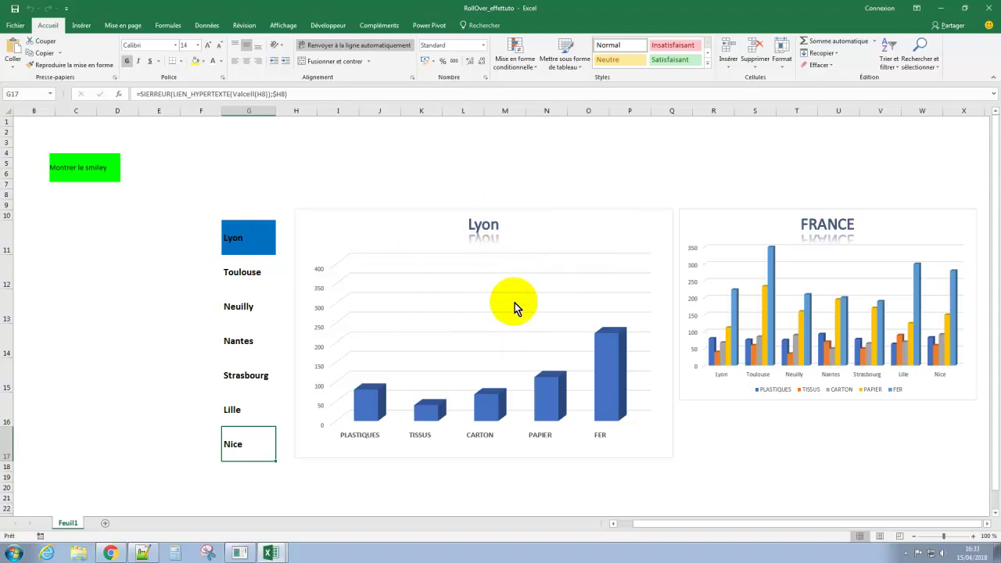
mouse_move(250, 306)
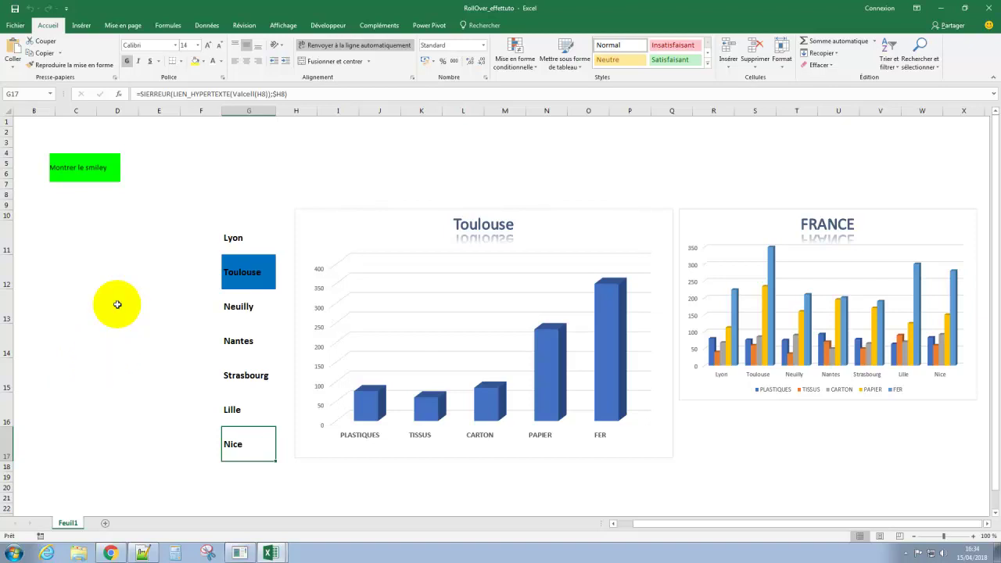
- In Chrome, search YouTube for the tutorial author and open their channel
click(117, 555)
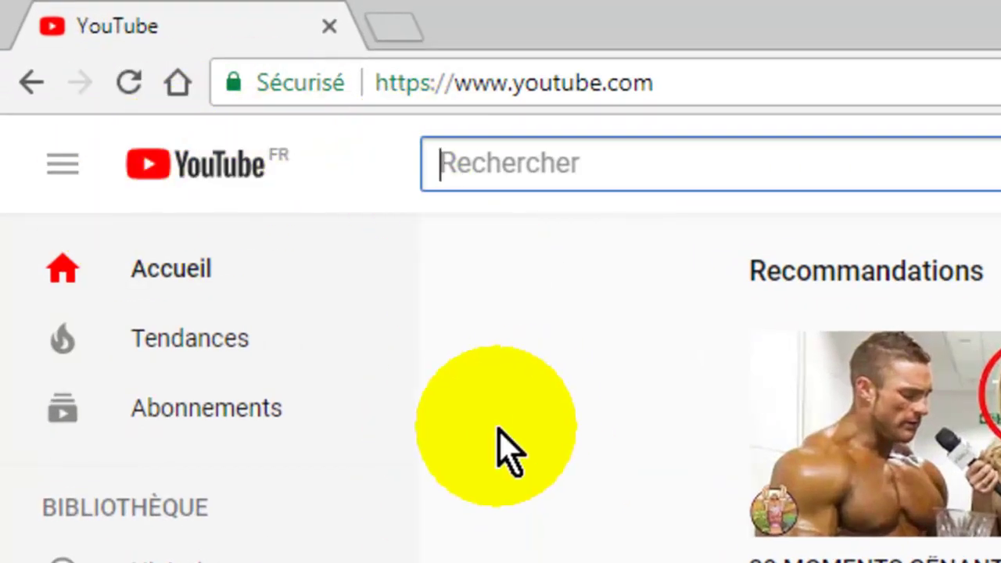
text(romu)
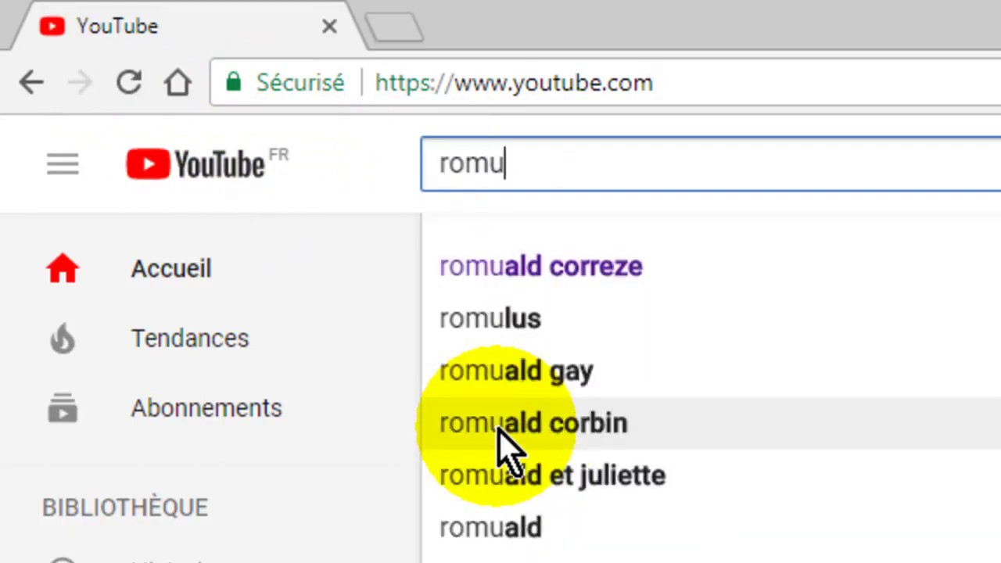
text(ald co)
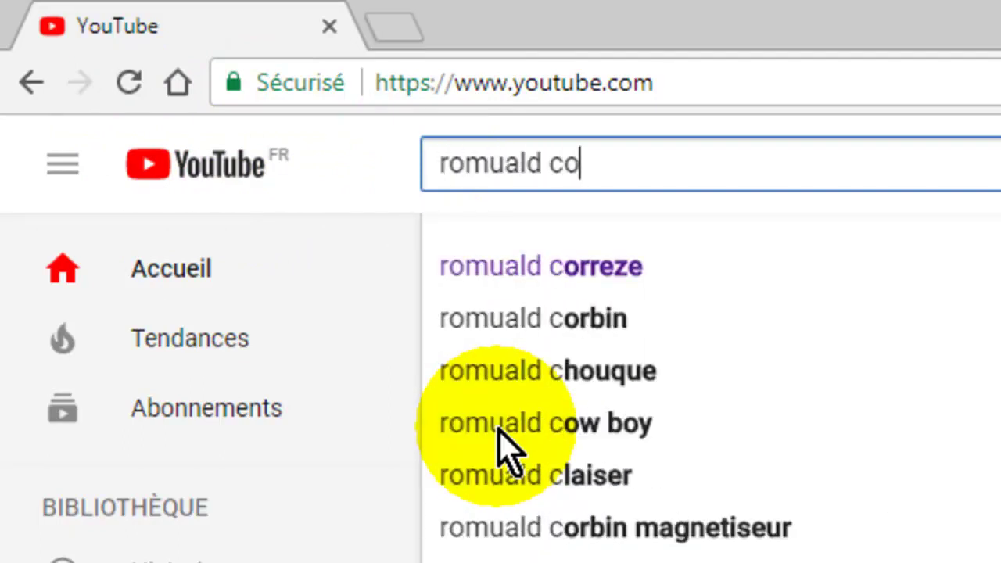
key(Down)
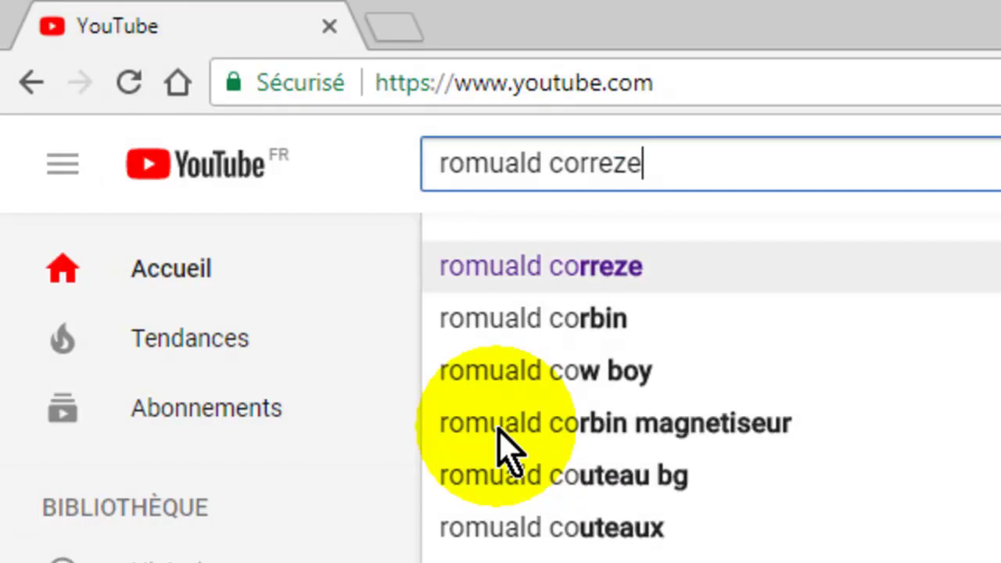
key(Return)
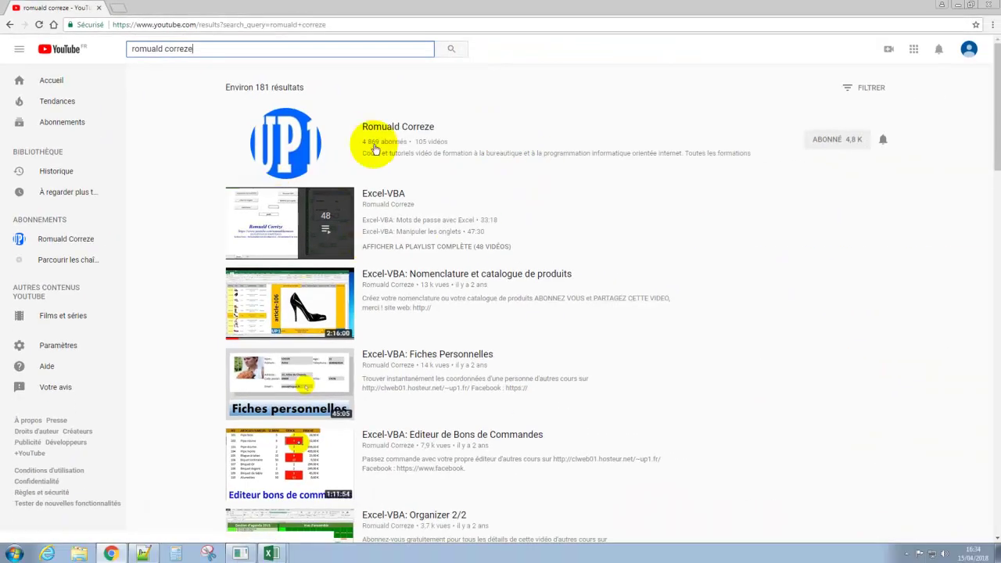
click(401, 127)
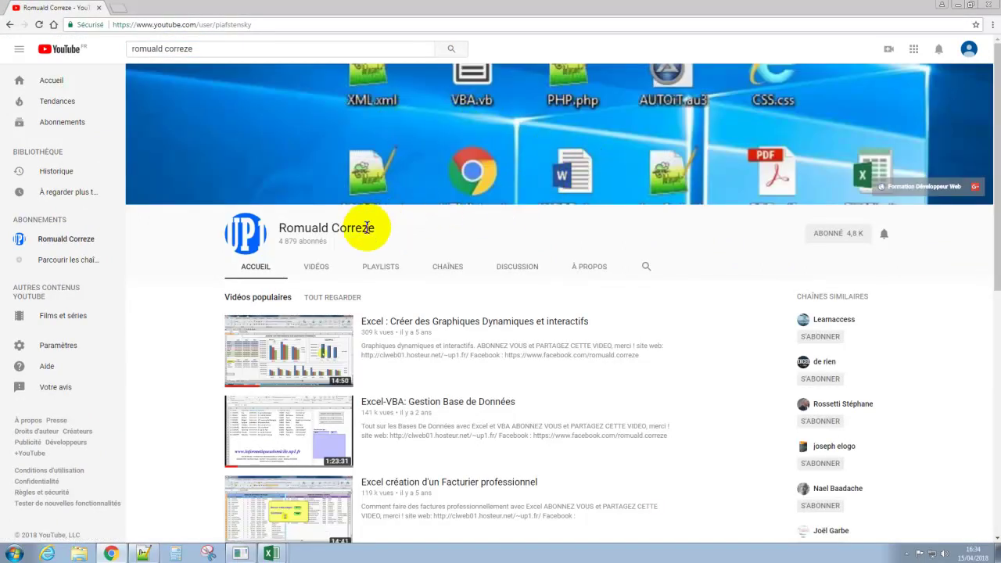
- Browse the channel page and open the VIDÉOS list of all uploads
scroll(521, 287, down, 1)
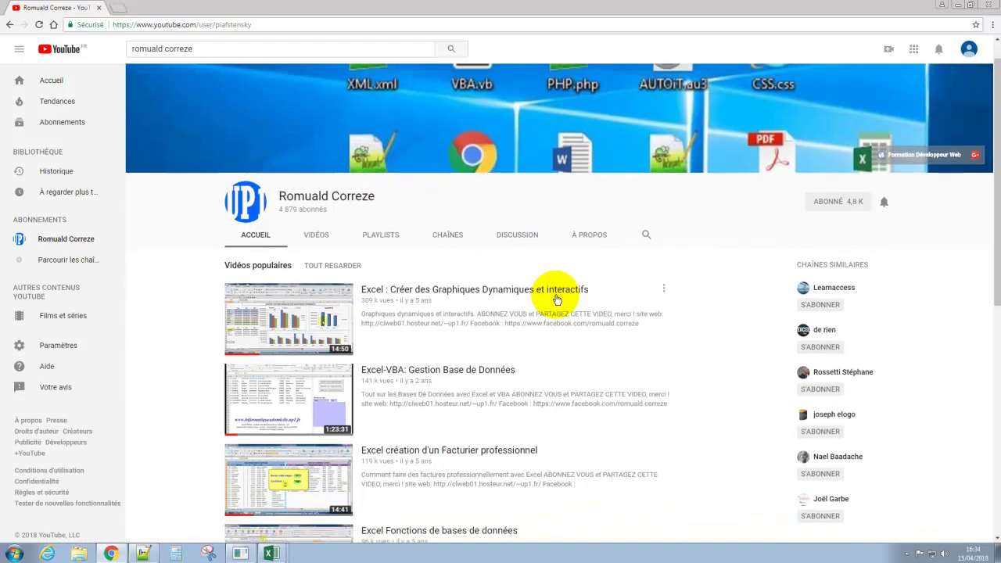
scroll(558, 286, down, 1)
scroll(495, 295, down, 1)
scroll(565, 297, down, 1)
scroll(577, 290, down, 1)
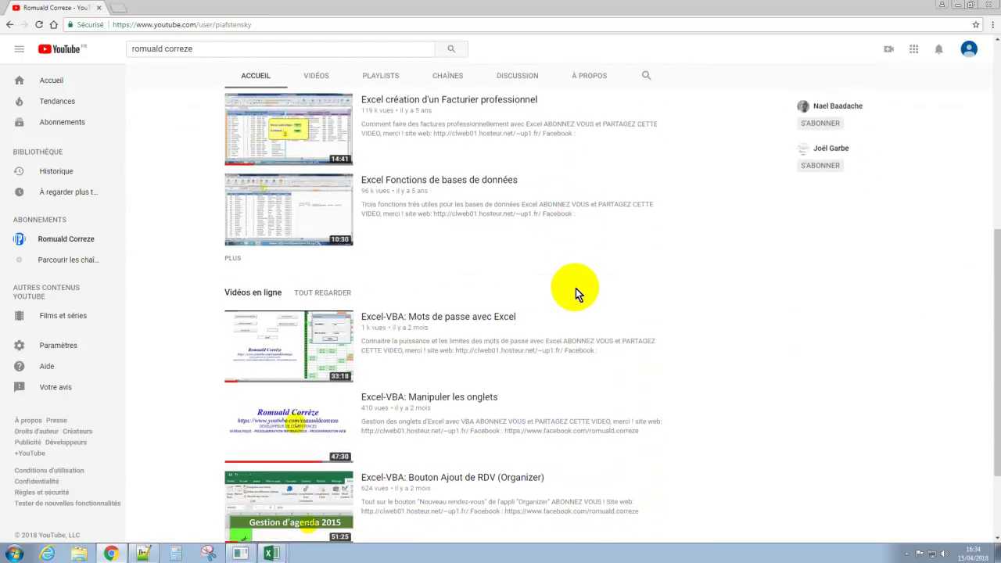
scroll(583, 286, down, 2)
scroll(594, 271, up, 1)
scroll(591, 251, up, 2)
scroll(592, 245, up, 1)
scroll(594, 236, up, 2)
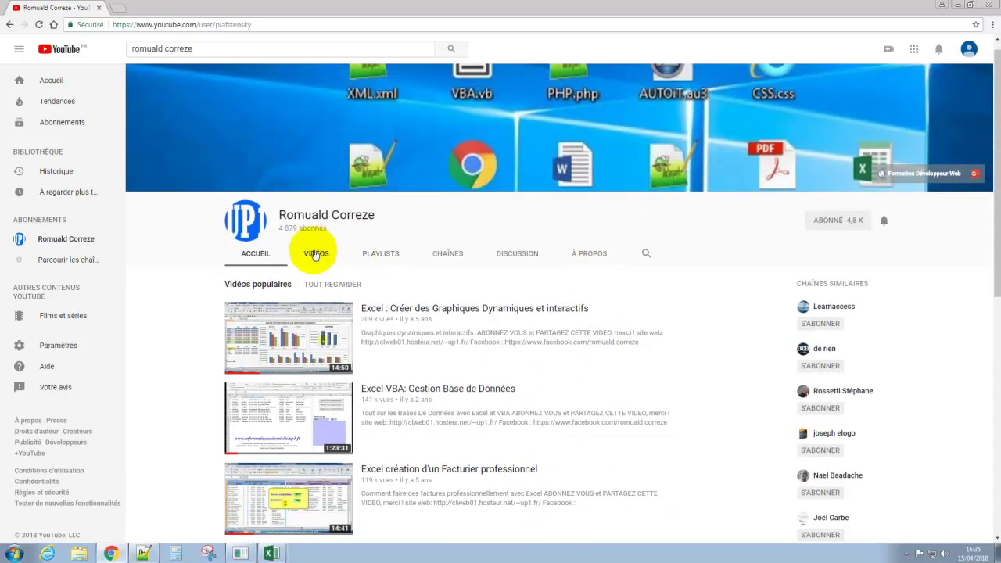
click(312, 253)
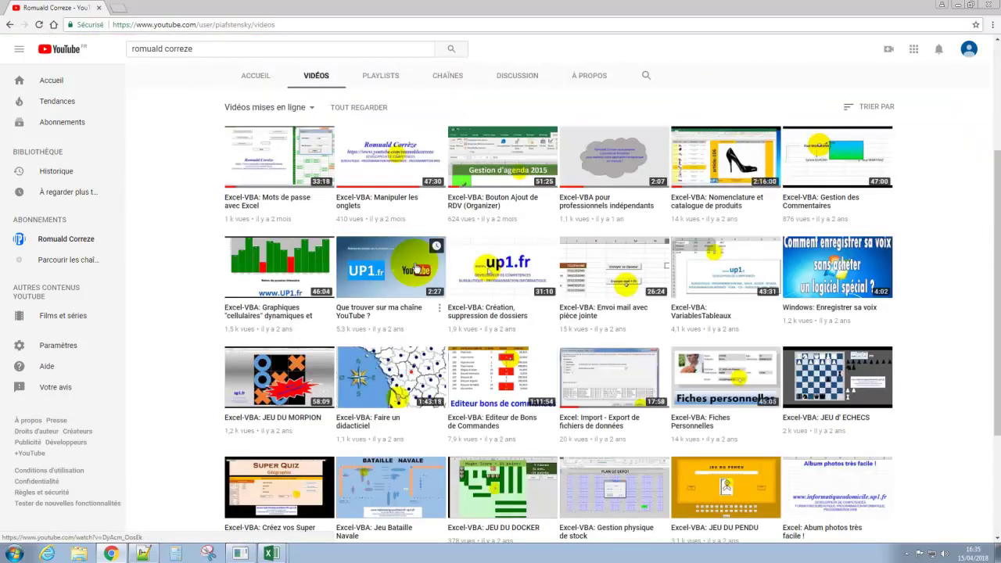
- Show the channel's playlists, including Excel-VBA (48) and Excel (15)
scroll(661, 320, down, 2)
scroll(660, 317, up, 2)
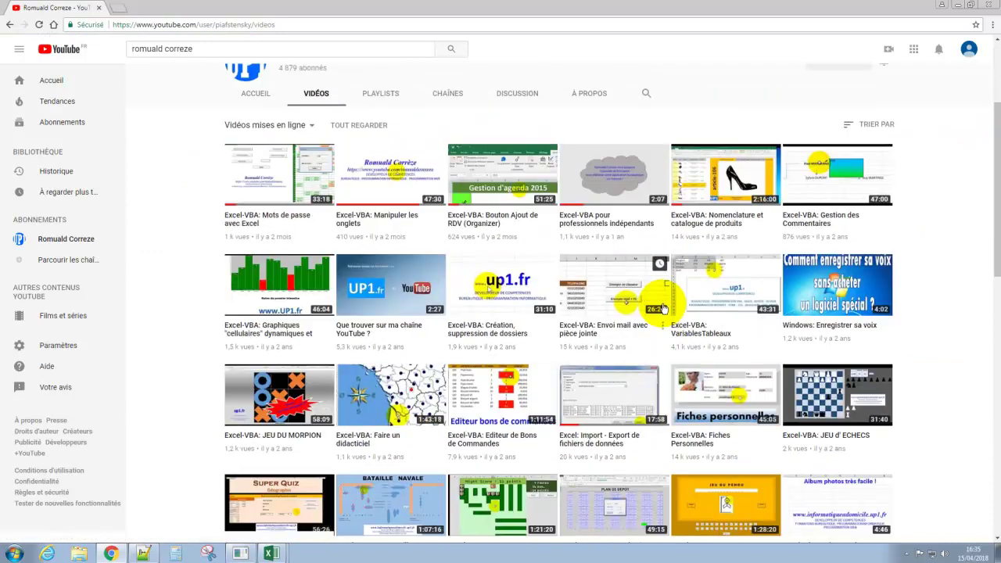
scroll(661, 313, up, 1)
scroll(662, 311, up, 1)
scroll(662, 307, up, 1)
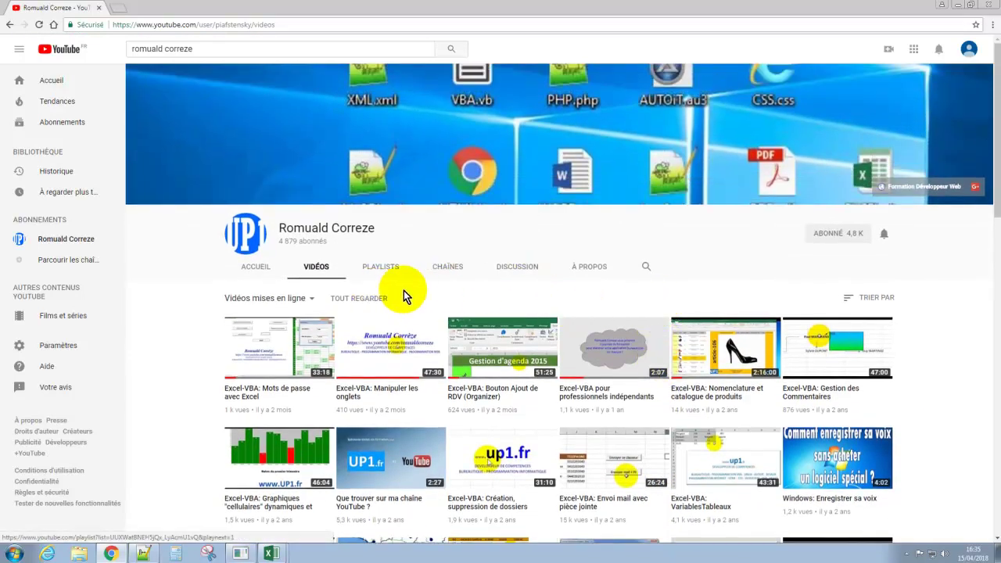
click(380, 267)
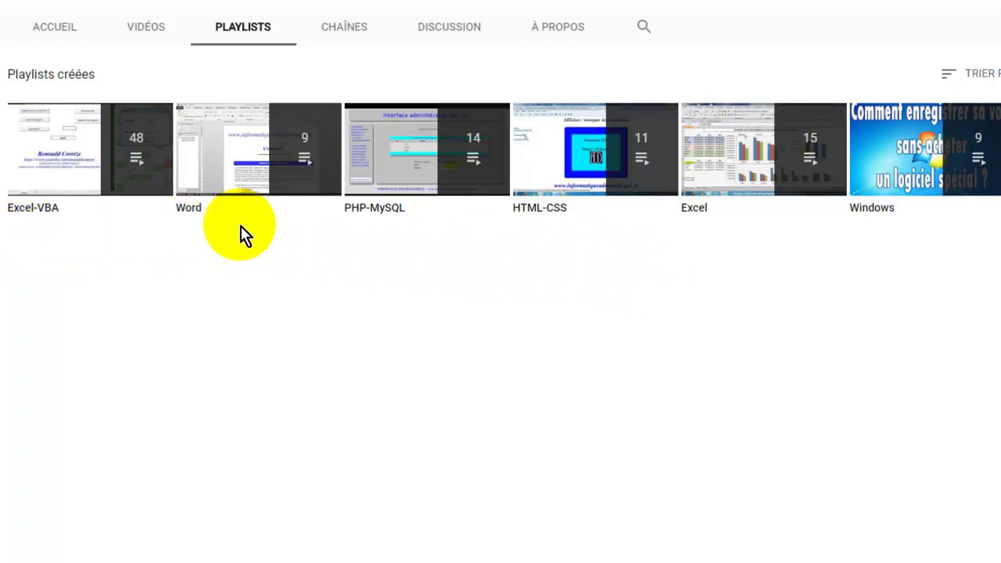
- Return to the channel's ACCUEIL page, then minimise the browser to bring back the Excel dashboard
click(57, 39)
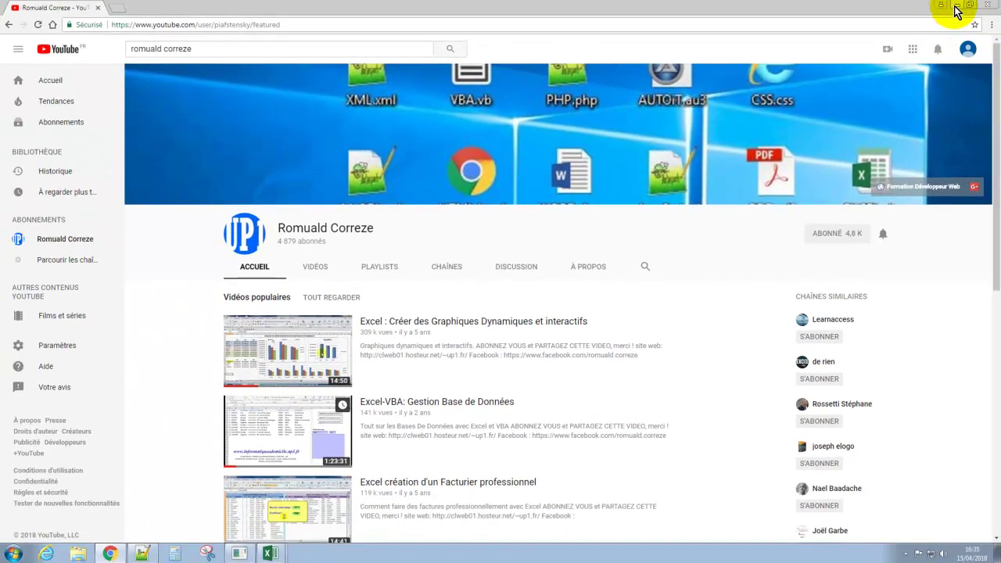
click(955, 6)
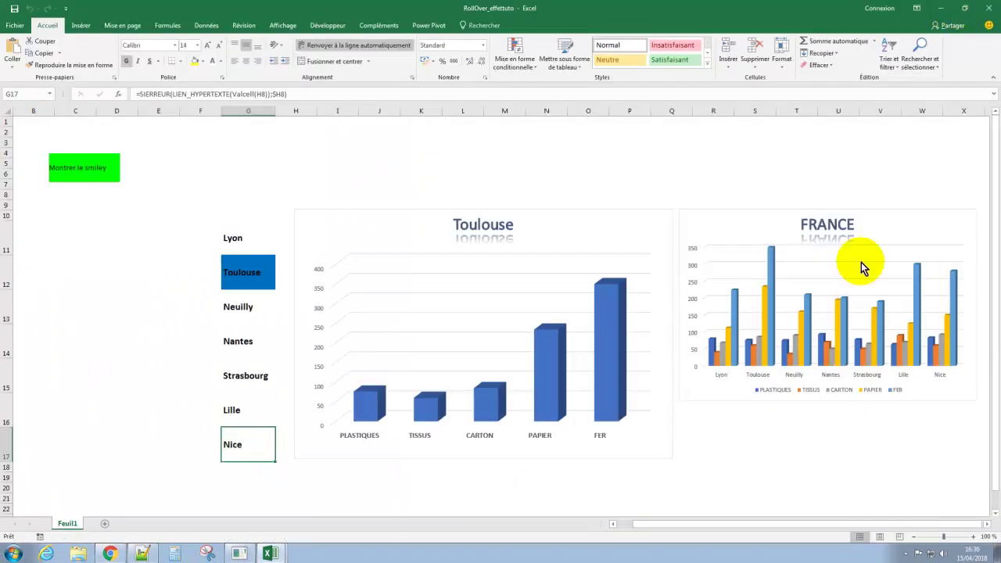